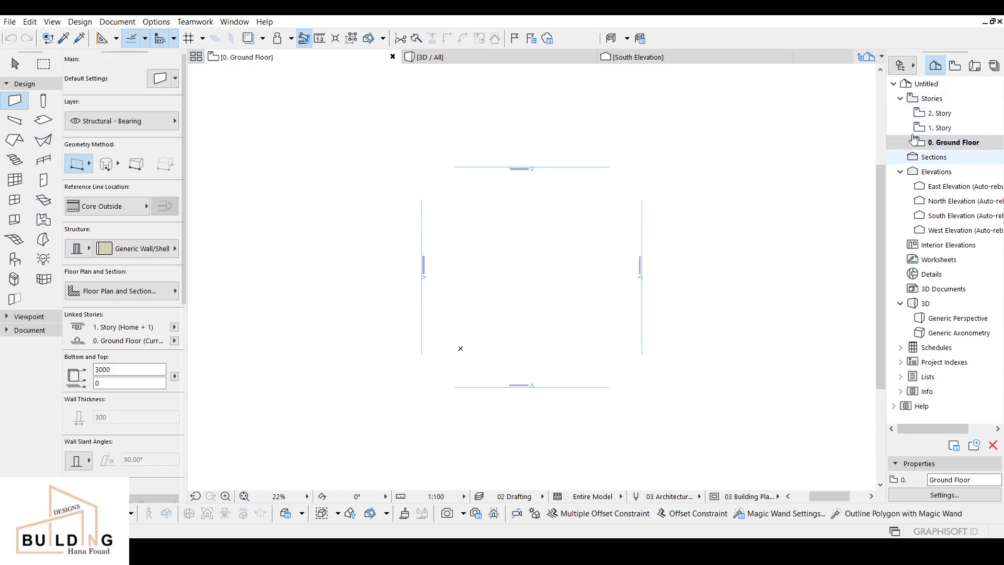
# Step: Open the story settings and insert a story named Foundation below the Ground Floor
pyautogui.rightClick(946, 145)
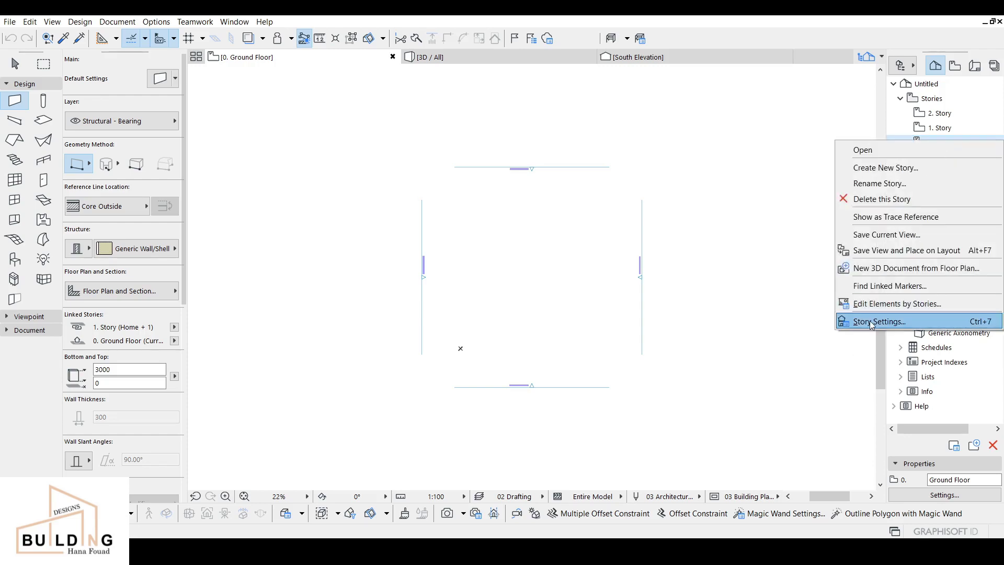
pyautogui.click(872, 322)
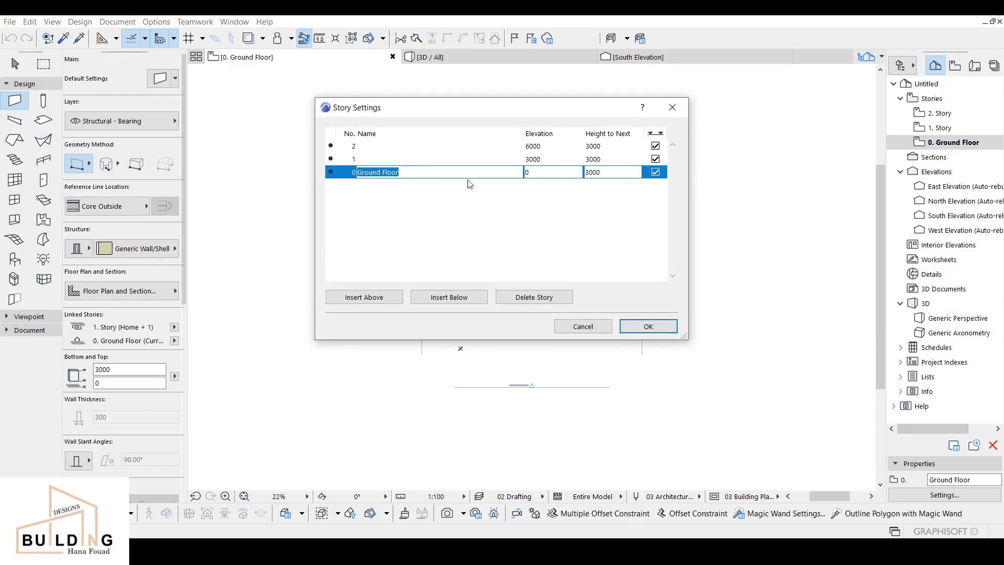
pyautogui.click(457, 298)
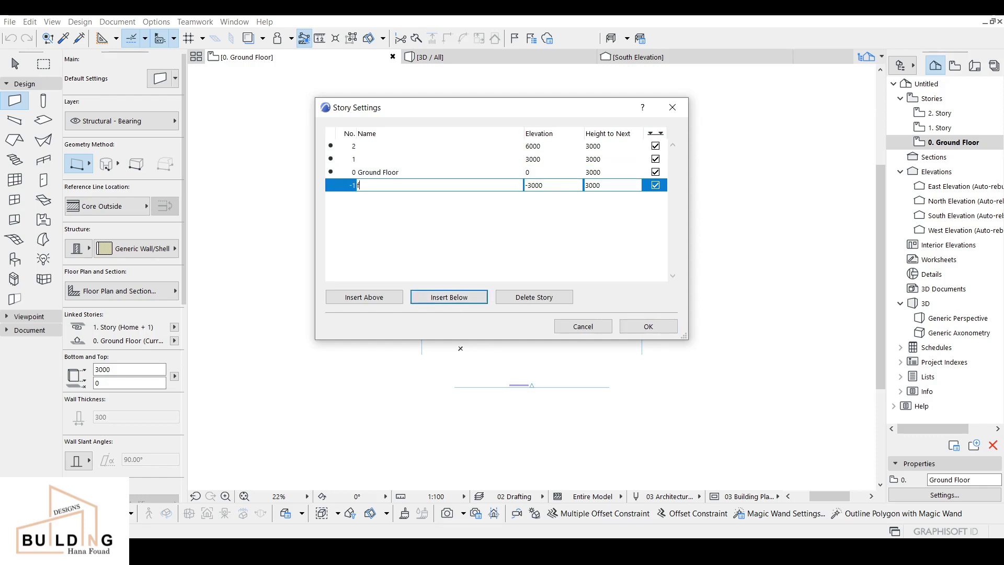
pyautogui.write('fo')
pyautogui.press('BackSpace')
pyautogui.press('BackSpace')
pyautogui.write('Foundation')
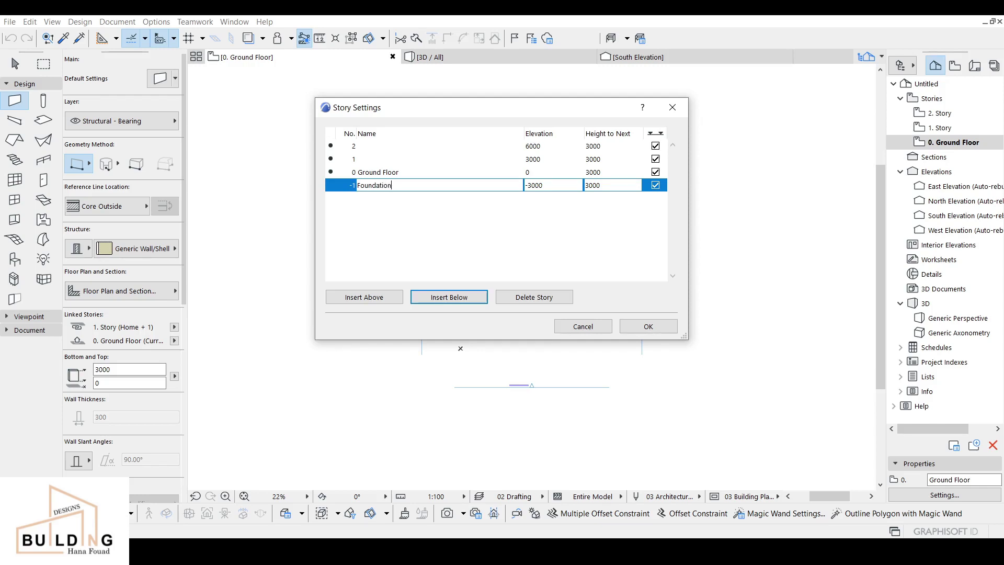
# Step: Name story 1 "1st floor" and story 2 "roof floor" in the story settings
pyautogui.click(365, 161)
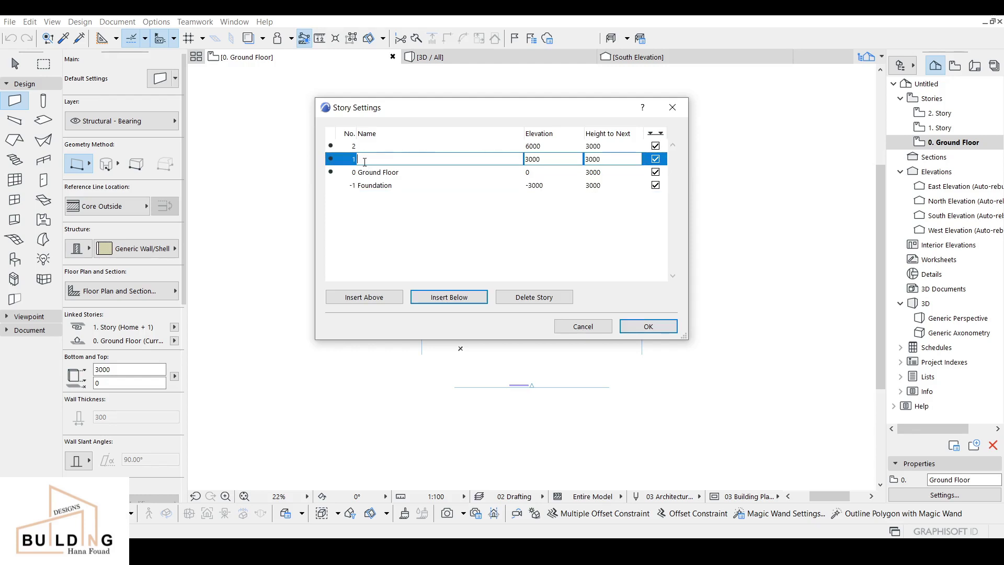
pyautogui.write('1st floor')
pyautogui.click(366, 147)
pyautogui.write('roo')
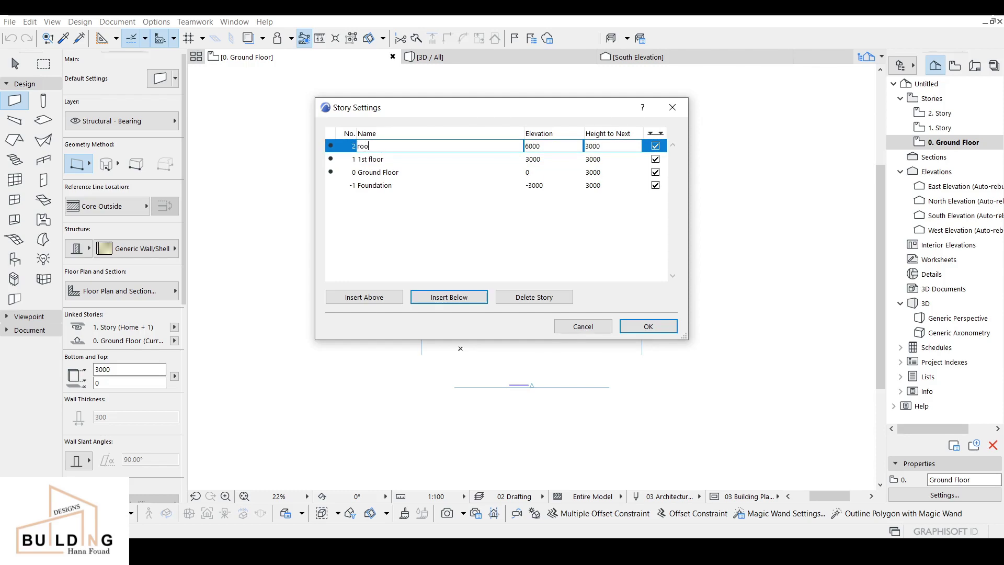
pyautogui.write('f floor')
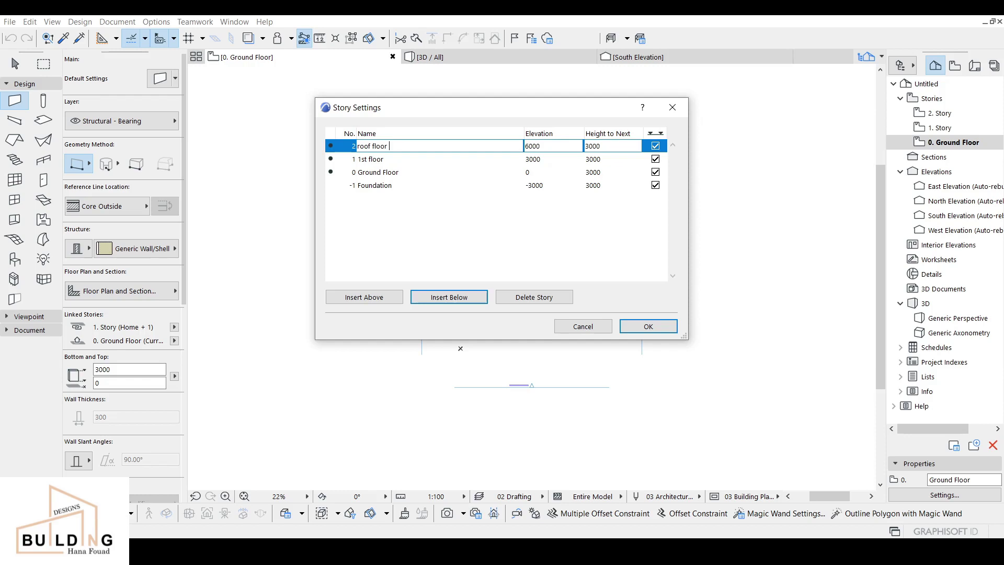
# Step: Switch to the AutoCAD g+1 drawing and examine the section's finish levels and floor-to-floor heights from foundation to parapet
pyautogui.click(590, 188)
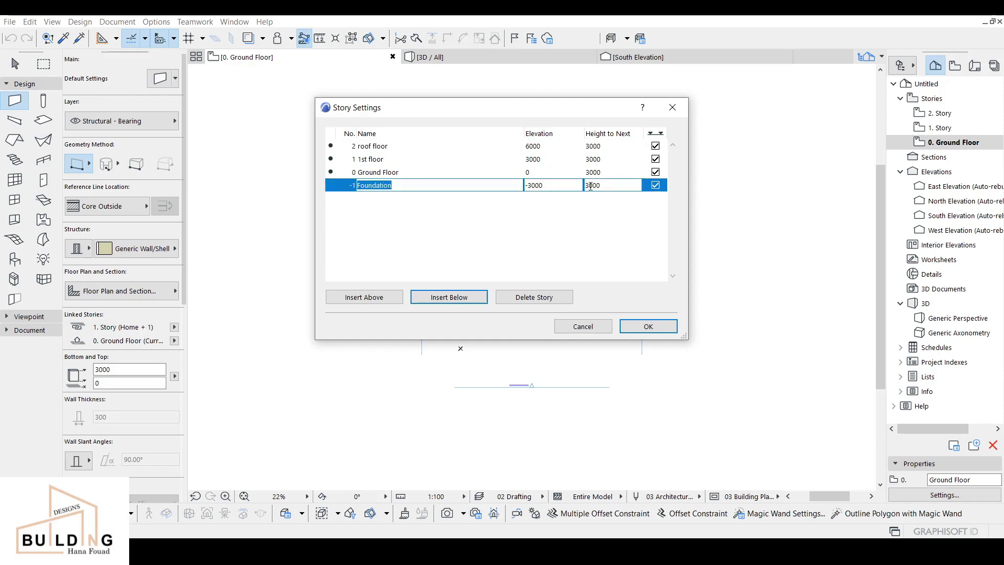
pyautogui.moveTo(592, 187); pyautogui.dragTo(587, 189)
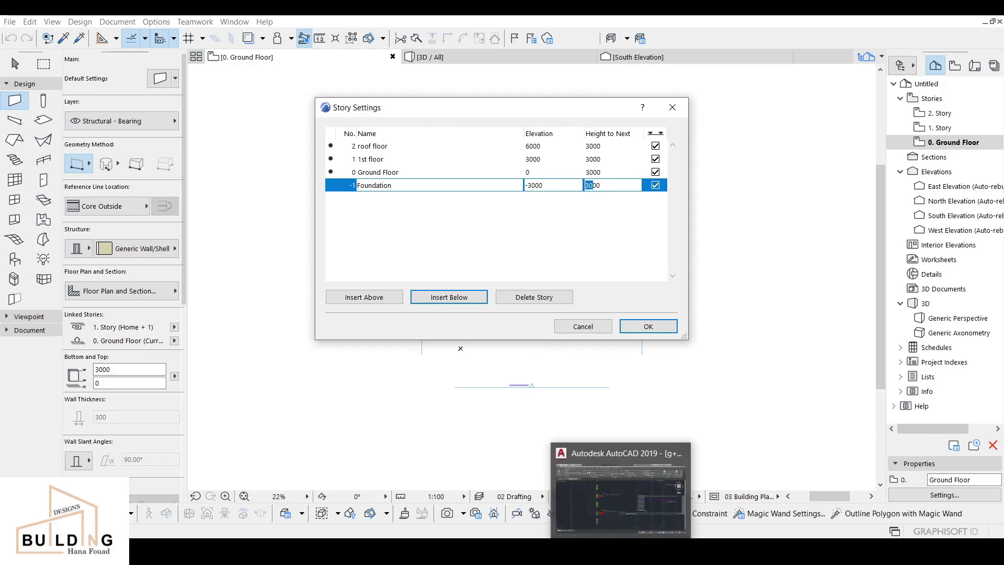
pyautogui.click(622, 502)
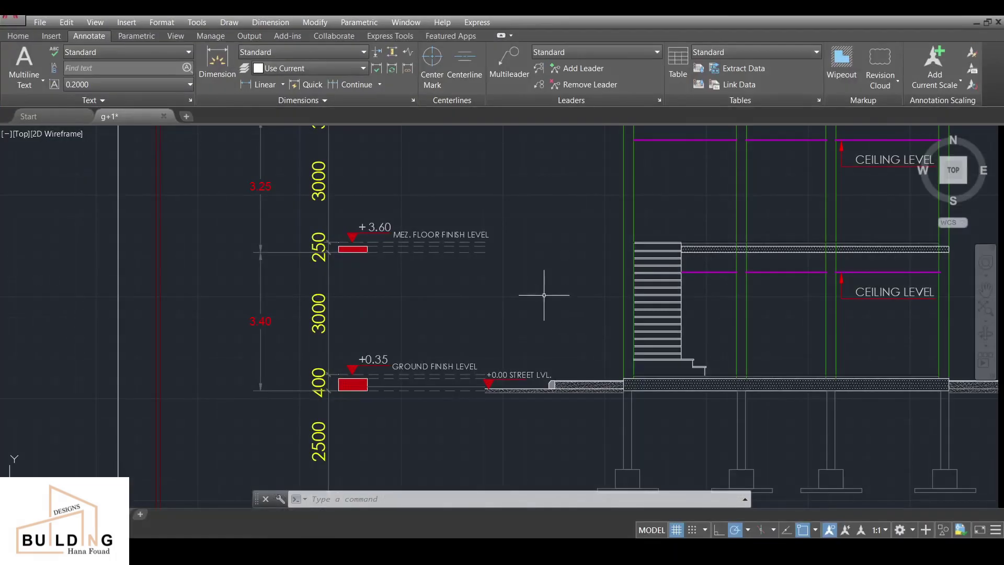
pyautogui.scroll(-5, 589, 361)
pyautogui.scroll(6, 589, 361)
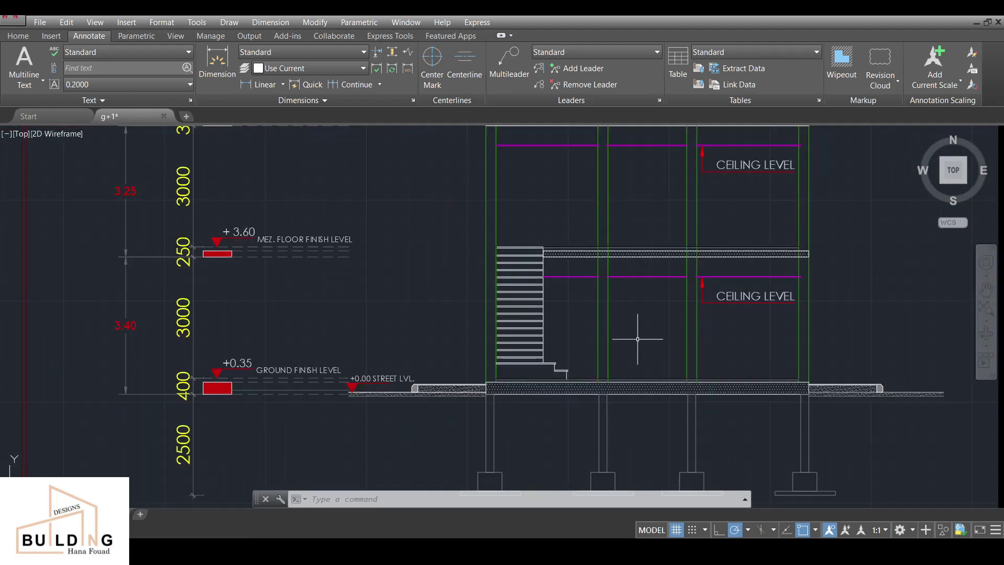
pyautogui.moveTo(572, 231); pyautogui.dragTo(578, 300, button='middle')
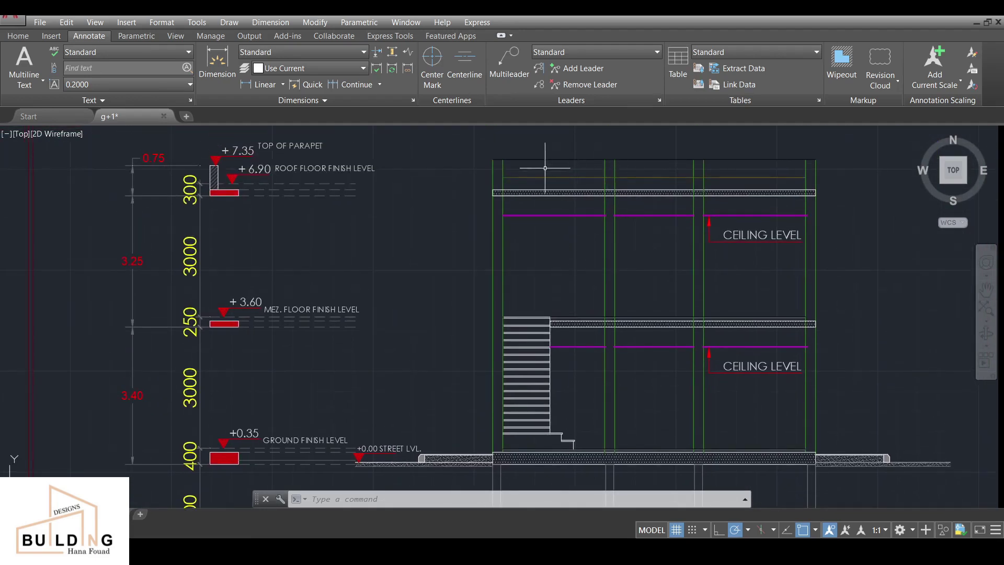
pyautogui.moveTo(537, 268); pyautogui.dragTo(612, 192, button='middle')
pyautogui.moveTo(300, 359); pyautogui.dragTo(311, 306, button='middle')
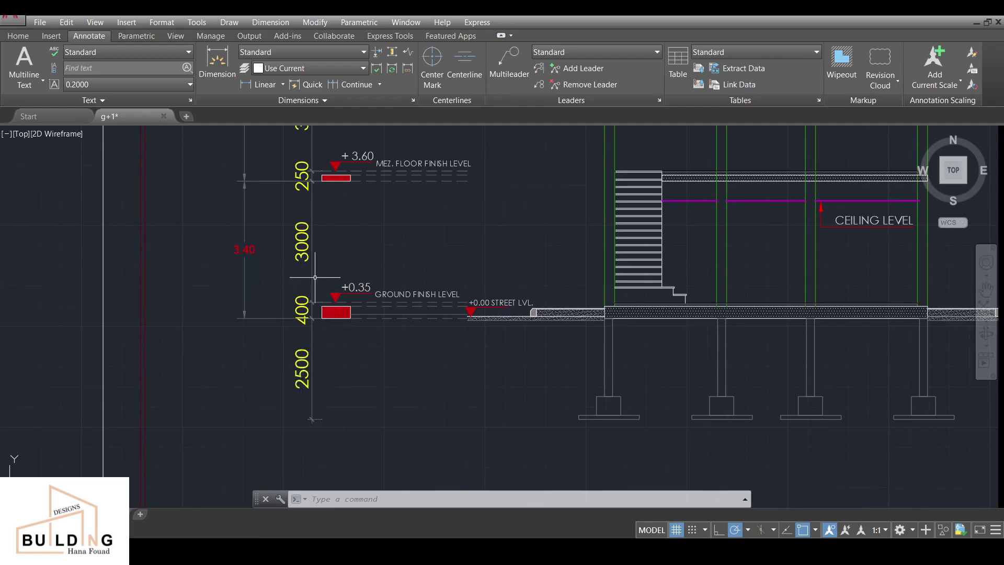
pyautogui.moveTo(295, 285); pyautogui.dragTo(293, 343, button='middle')
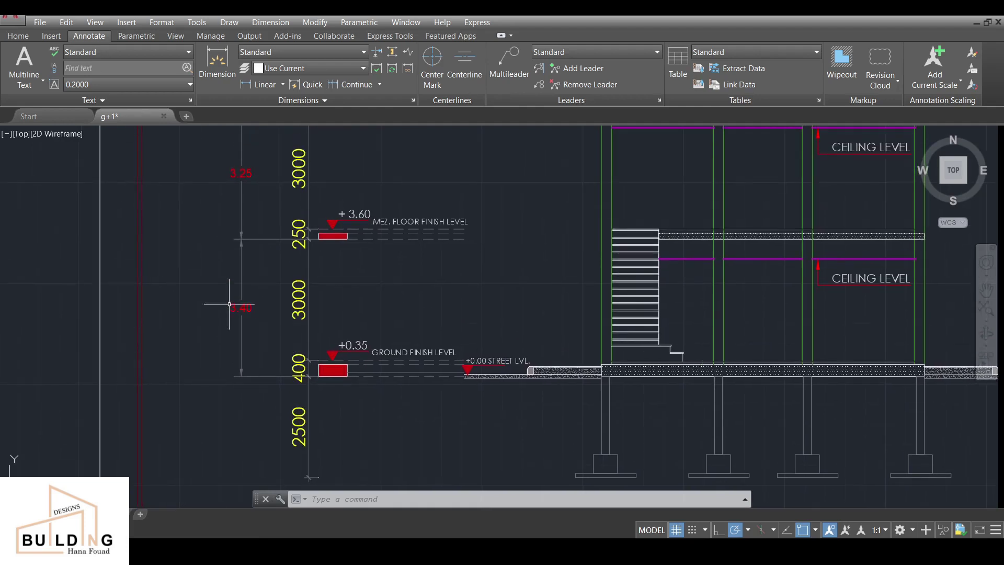
pyautogui.scroll(2, 309, 355)
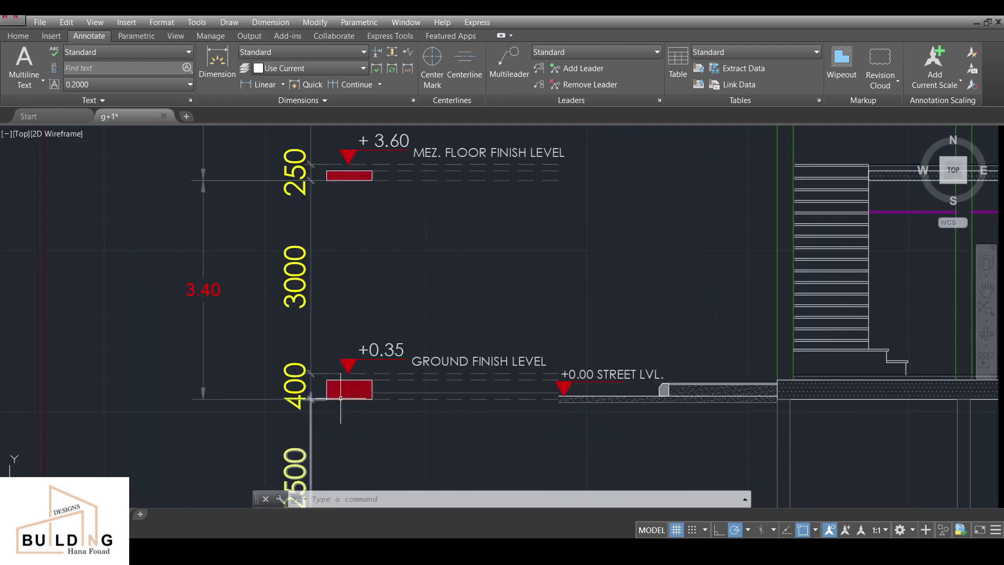
pyautogui.moveTo(348, 201); pyautogui.dragTo(310, 413, button='middle')
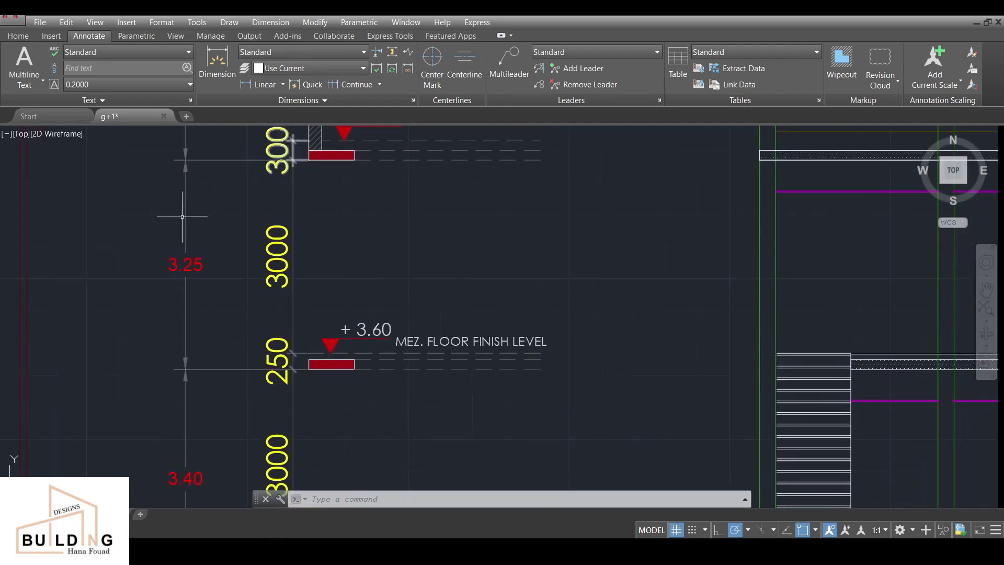
pyautogui.moveTo(182, 278); pyautogui.dragTo(182, 357, button='middle')
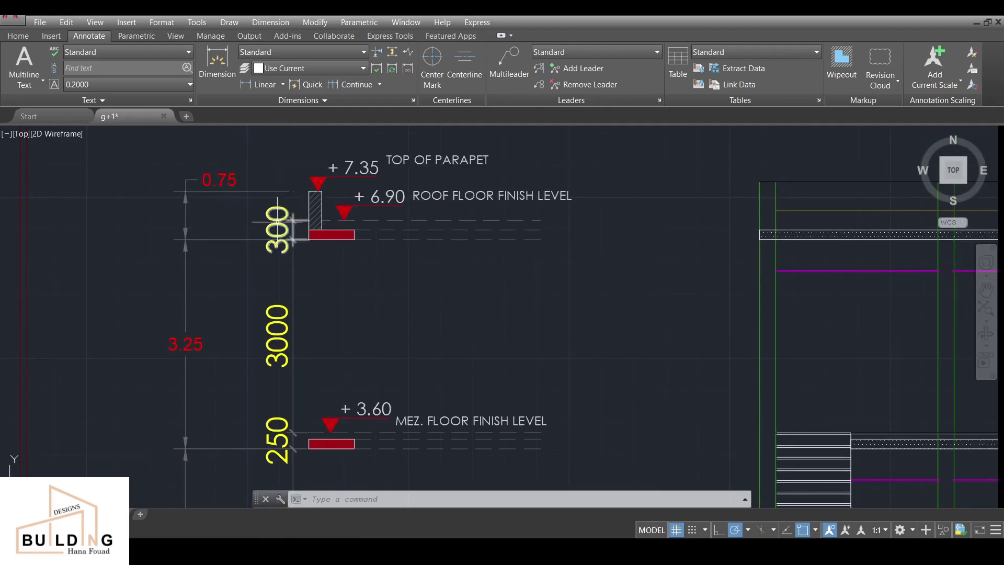
pyautogui.scroll(-3, 320, 267)
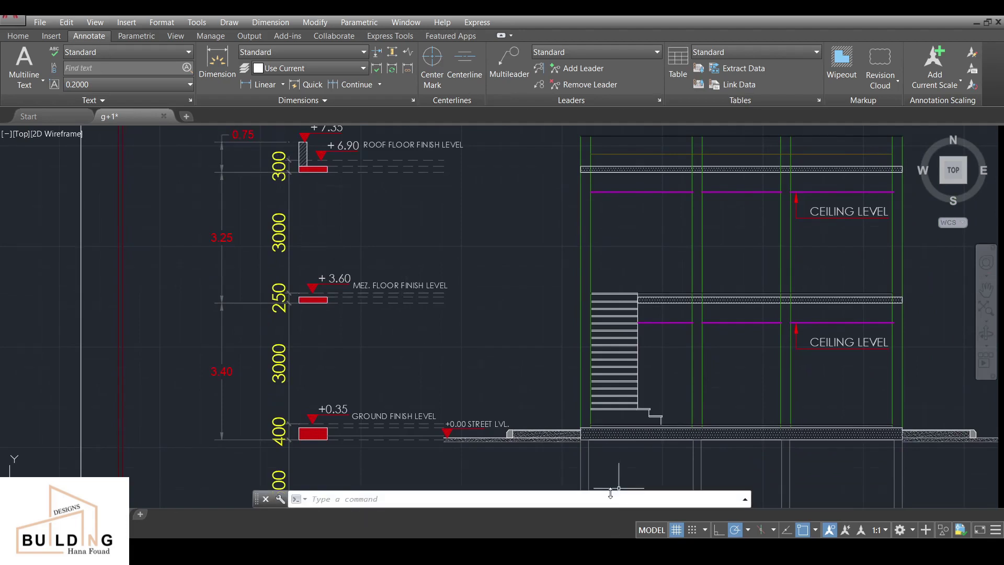
# Step: Switch back to ARCHICAD and set the height to next to 2500 for the Foundation story and 3400 for the Ground Floor
pyautogui.moveTo(652, 552)
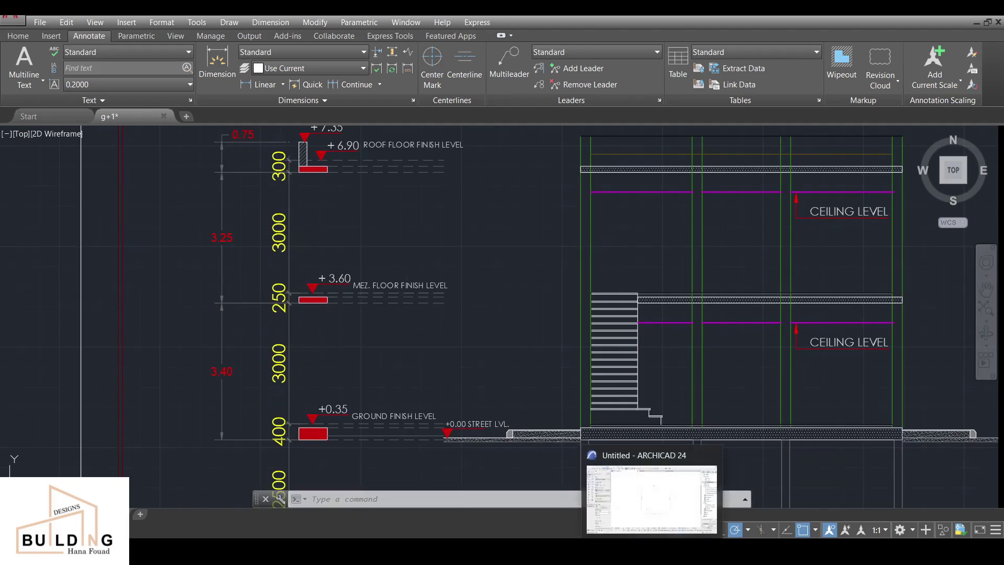
pyautogui.click(633, 521)
pyautogui.moveTo(592, 186); pyautogui.dragTo(582, 187)
pyautogui.write('2500')
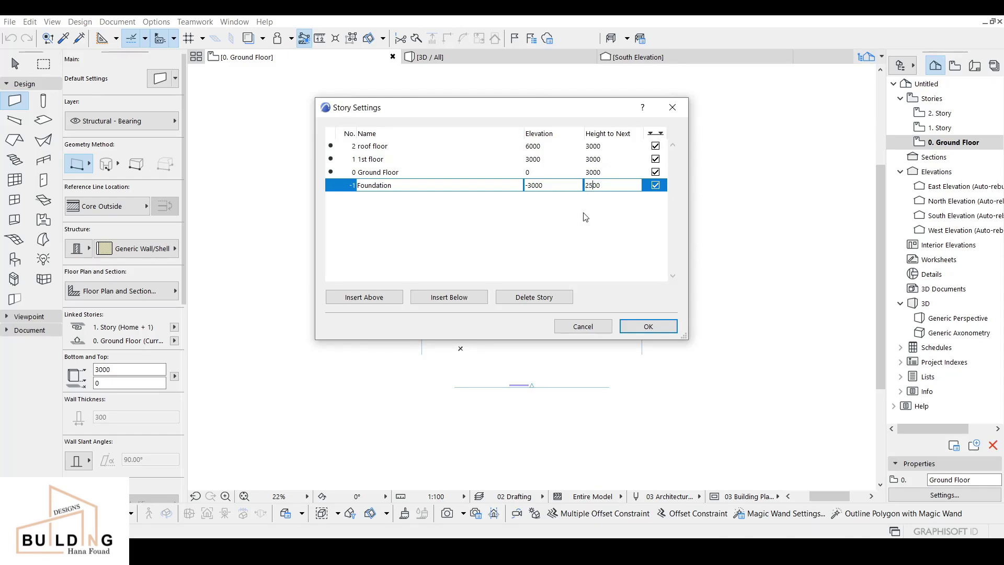
pyautogui.click(593, 173)
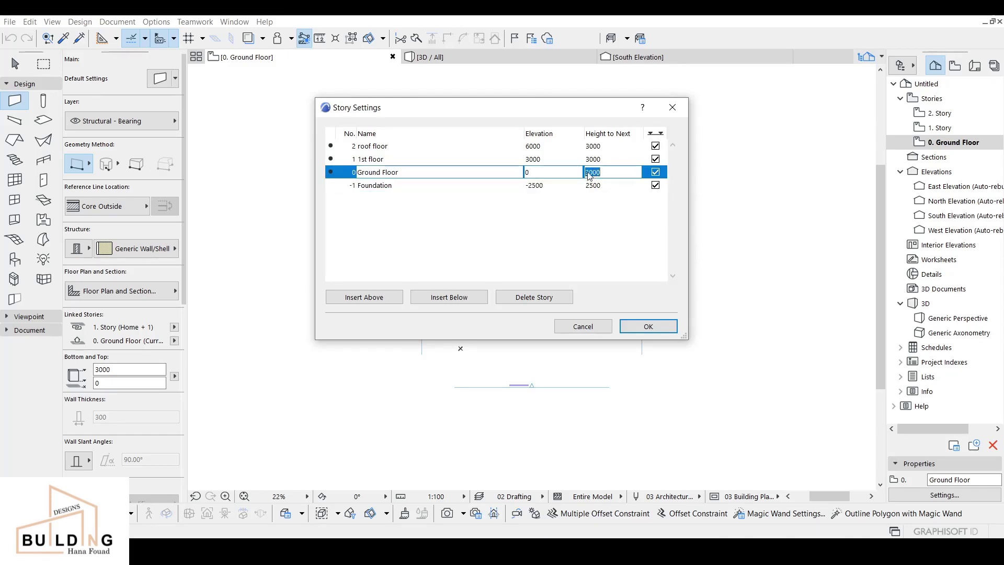
pyautogui.write('34')
pyautogui.press('Left')
pyautogui.press('BackSpace')
# Step: Set the height to next to 3250 for the 1st floor and 750 for the roof floor
pyautogui.click(598, 162)
pyautogui.click(592, 160)
pyautogui.moveTo(597, 160); pyautogui.dragTo(591, 161)
pyautogui.write('2')
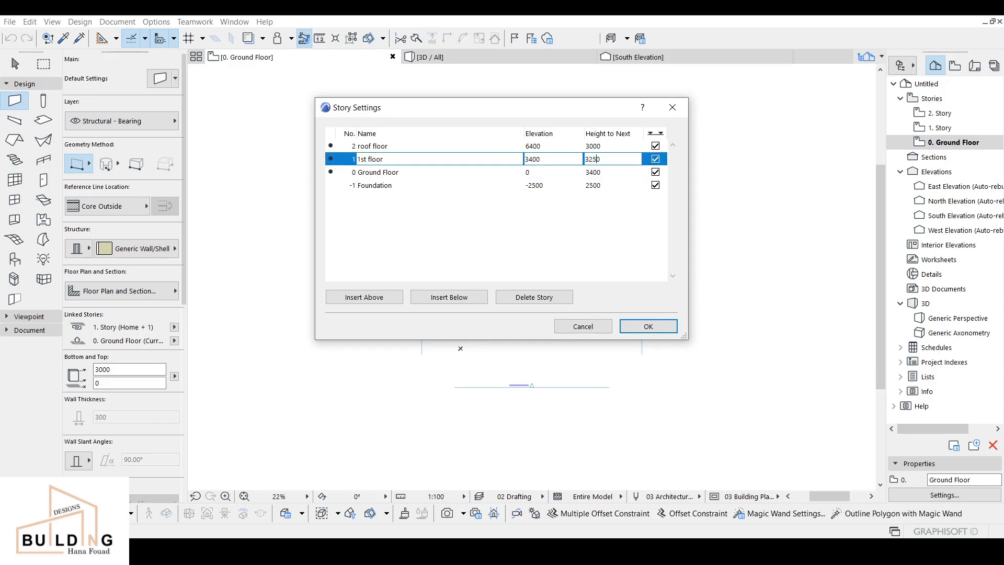
pyautogui.click(594, 148)
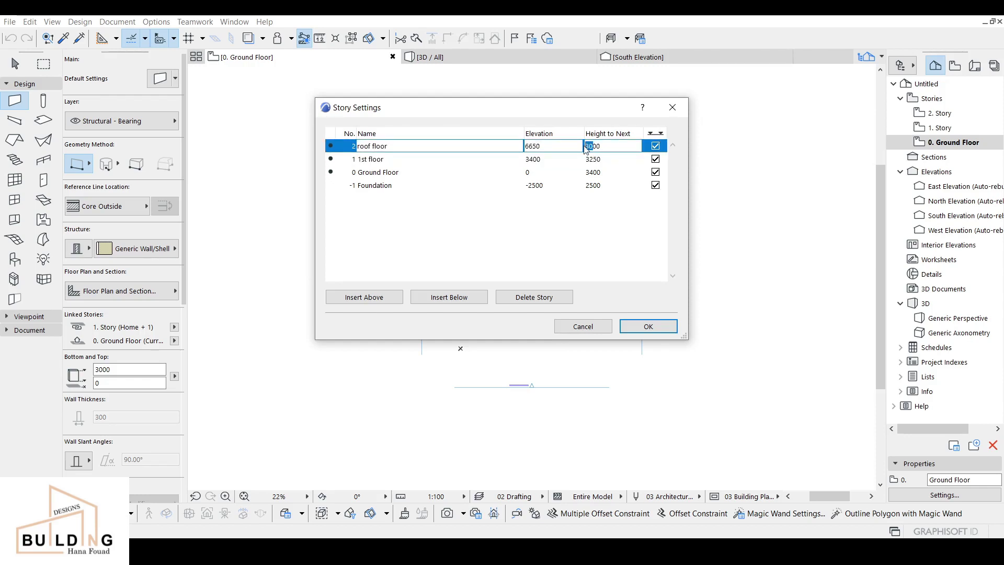
pyautogui.moveTo(587, 150); pyautogui.dragTo(591, 148)
pyautogui.write('750')
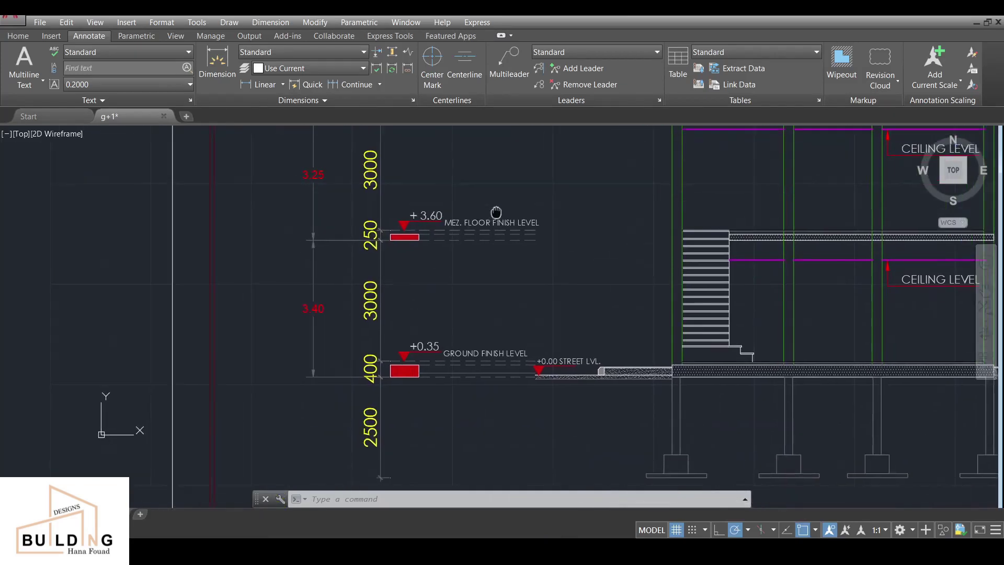
# Step: Compare the story heights with the AutoCAD section drawing and apply the story settings in ARCHICAD
pyautogui.moveTo(496, 212); pyautogui.dragTo(519, 182, button='middle')
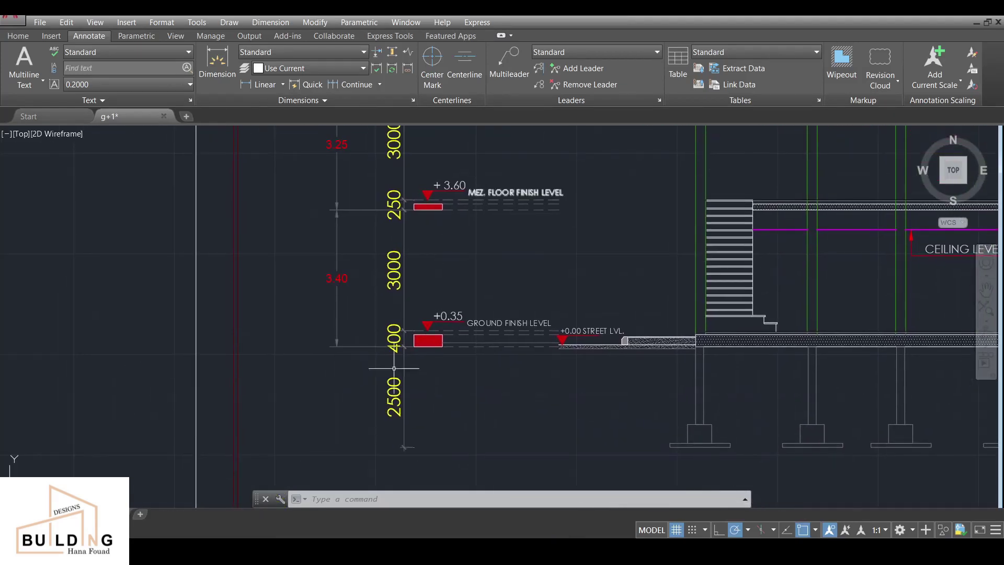
pyautogui.moveTo(343, 283); pyautogui.dragTo(346, 410, button='middle')
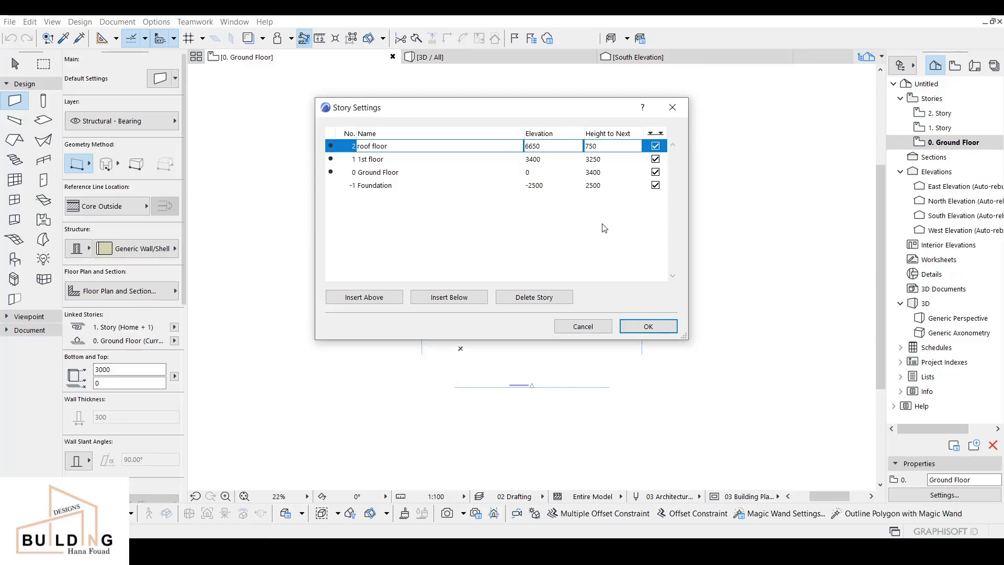
pyautogui.click(649, 327)
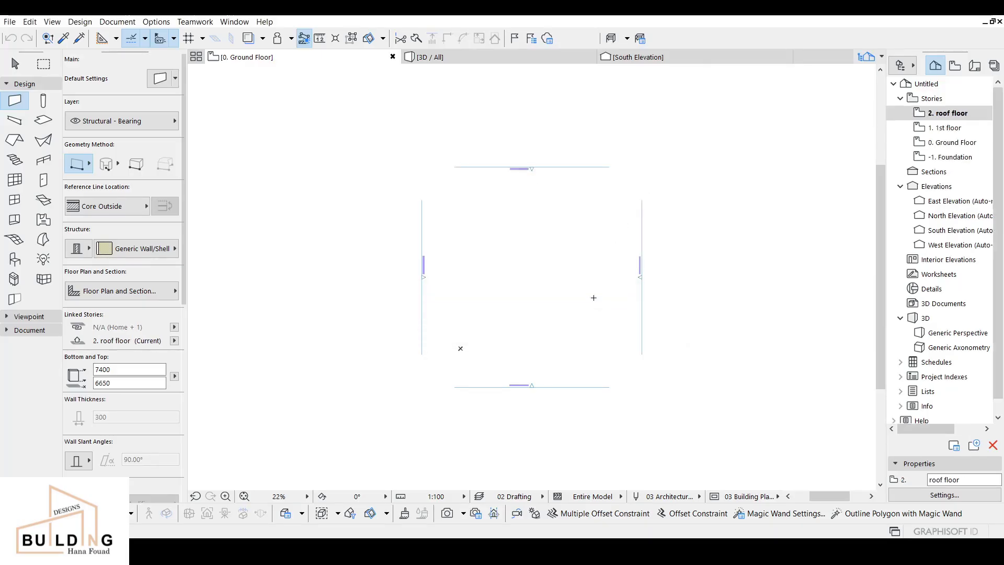
# Step: Open the South Elevation and measure the heights between the story level lines from Foundation up to above the roof floor
pyautogui.click(670, 59)
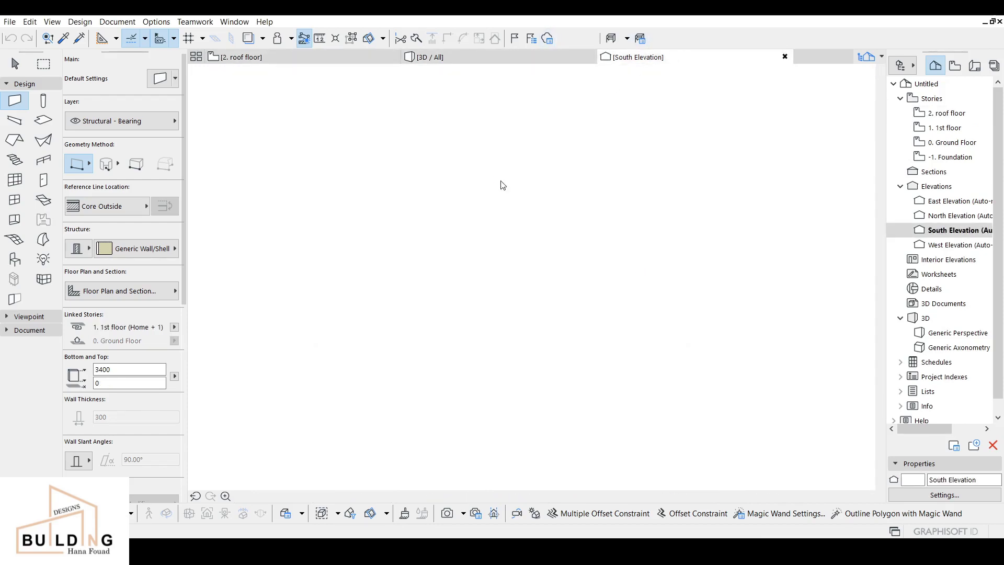
pyautogui.scroll(3, 529, 314)
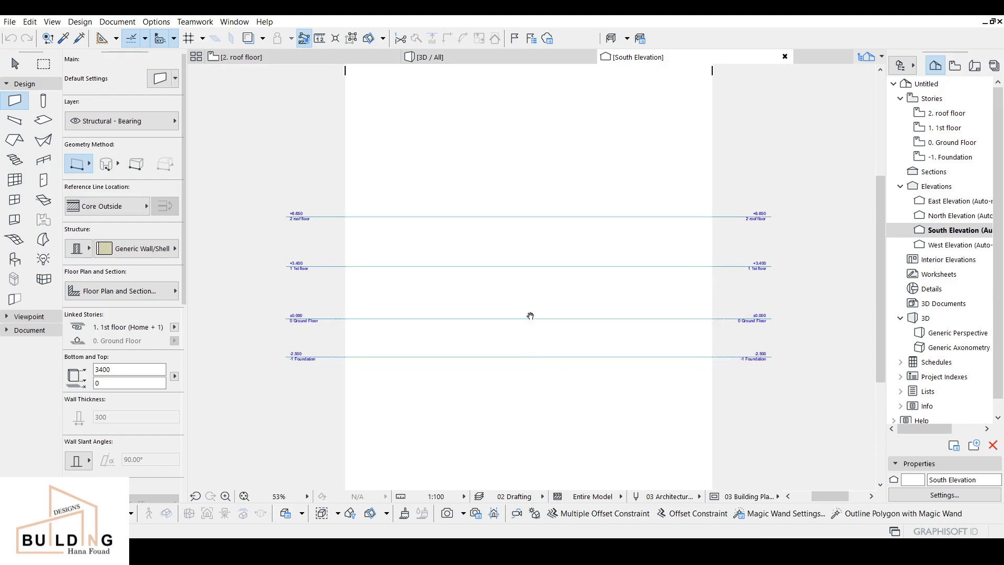
pyautogui.click(320, 41)
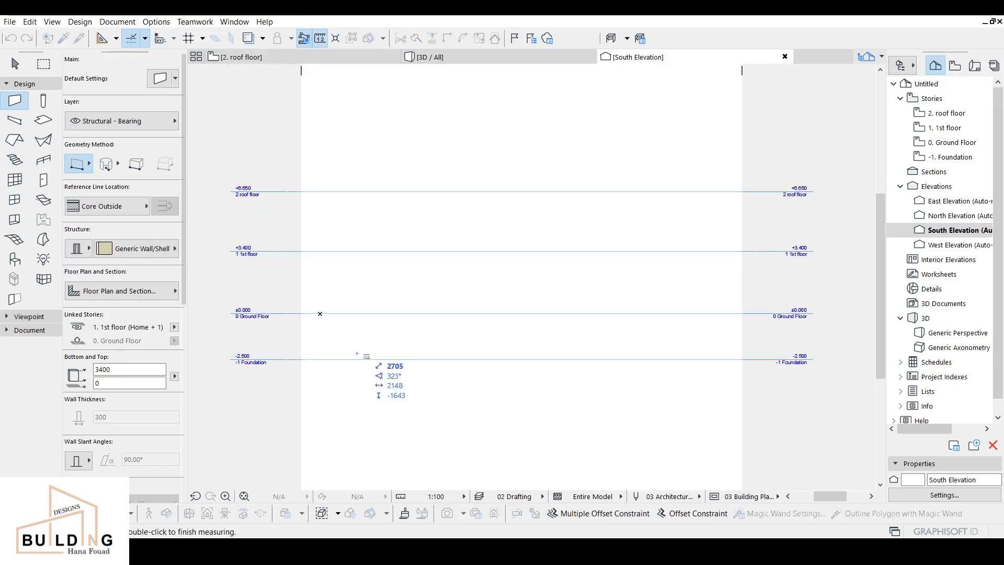
pyautogui.click(302, 360)
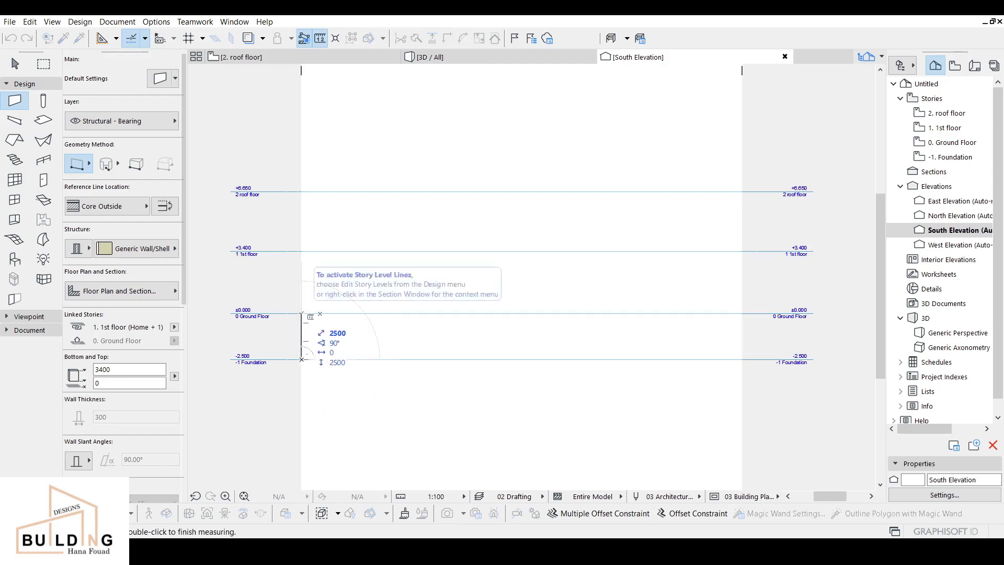
pyautogui.click(301, 314)
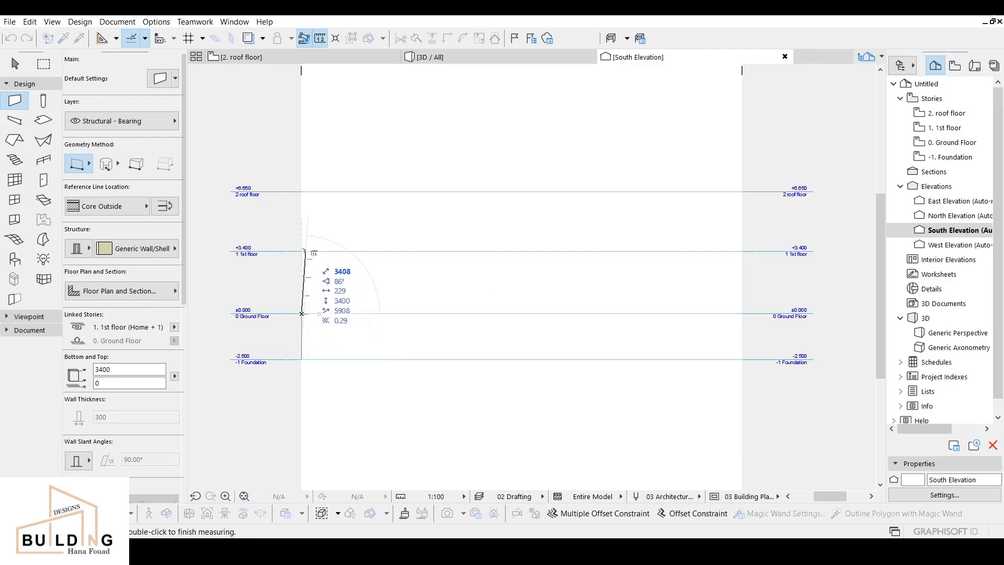
pyautogui.click(302, 251)
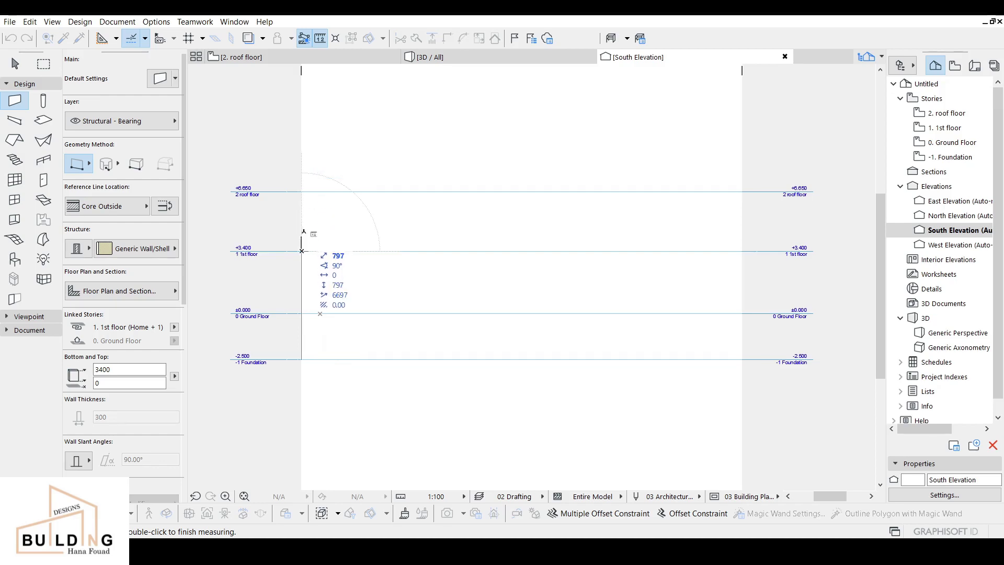
pyautogui.click(303, 191)
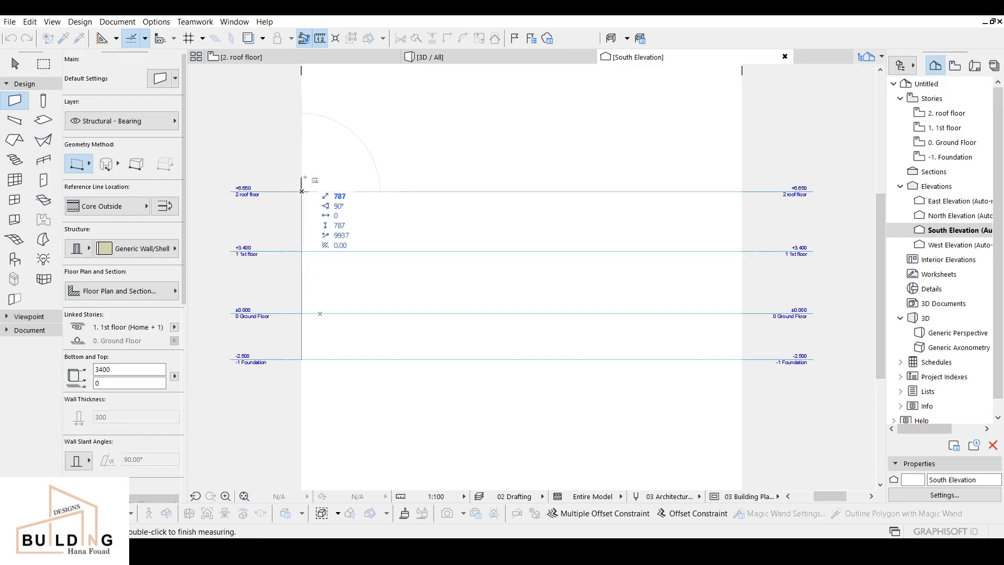
pyautogui.doubleClick(305, 180)
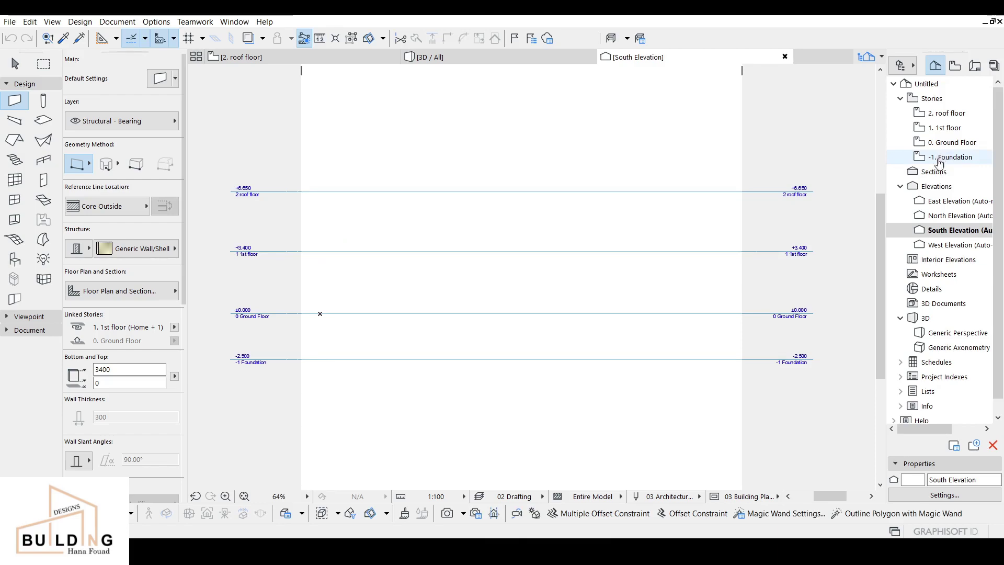
# Step: Open the floor plan of the Foundation story and leave the active wall tool
pyautogui.doubleClick(947, 113)
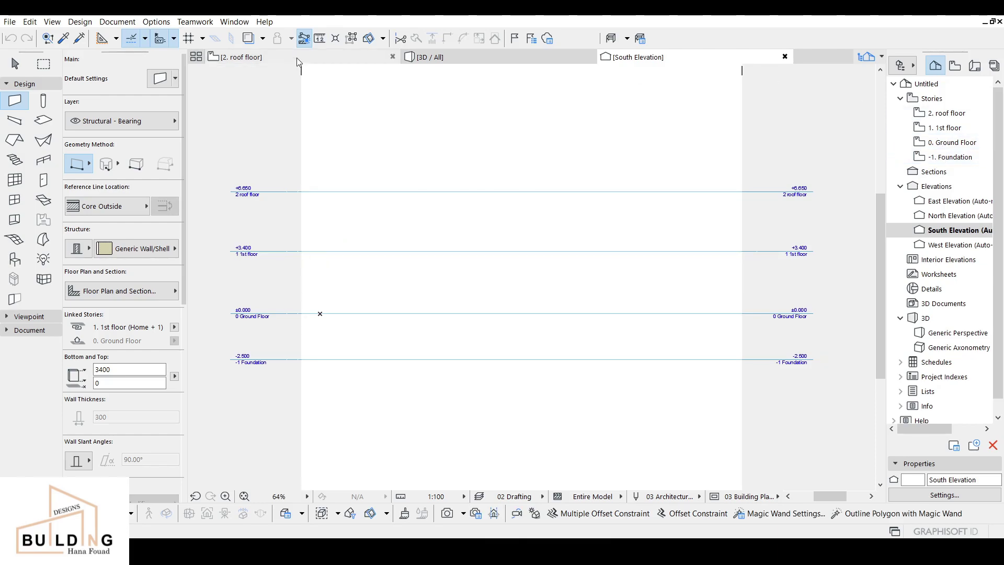
pyautogui.doubleClick(971, 161)
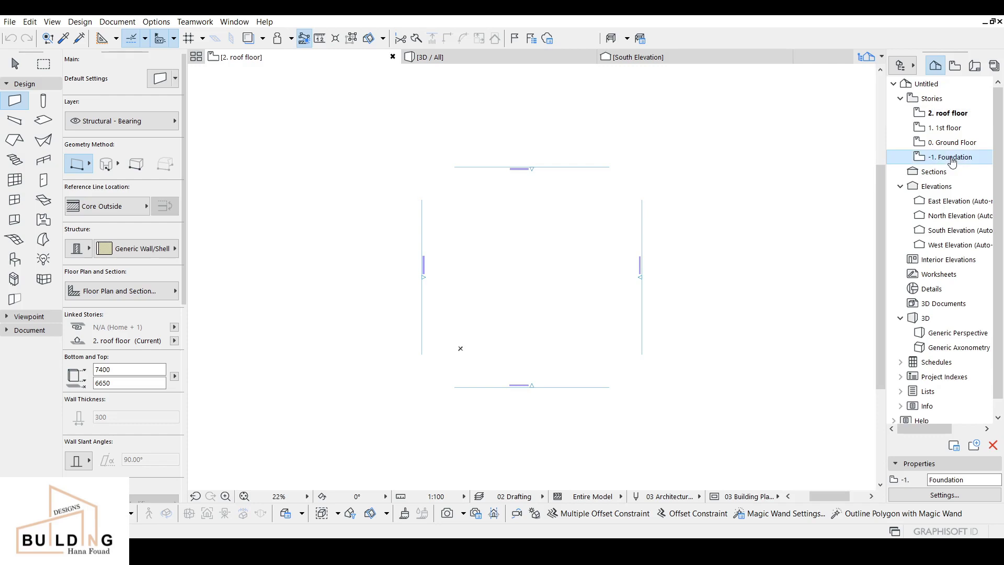
pyautogui.press('Escape')
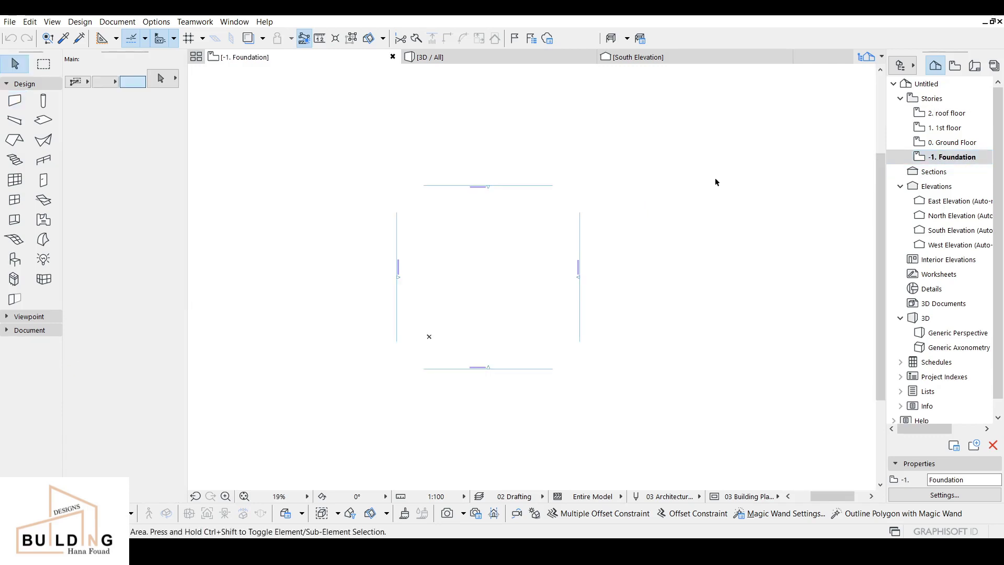
# Step: Choose the AutoCAD file Drawing1 from the 2. footing folder for merging into the project and skip all missing references
pyautogui.click(10, 22)
pyautogui.moveTo(57, 198)
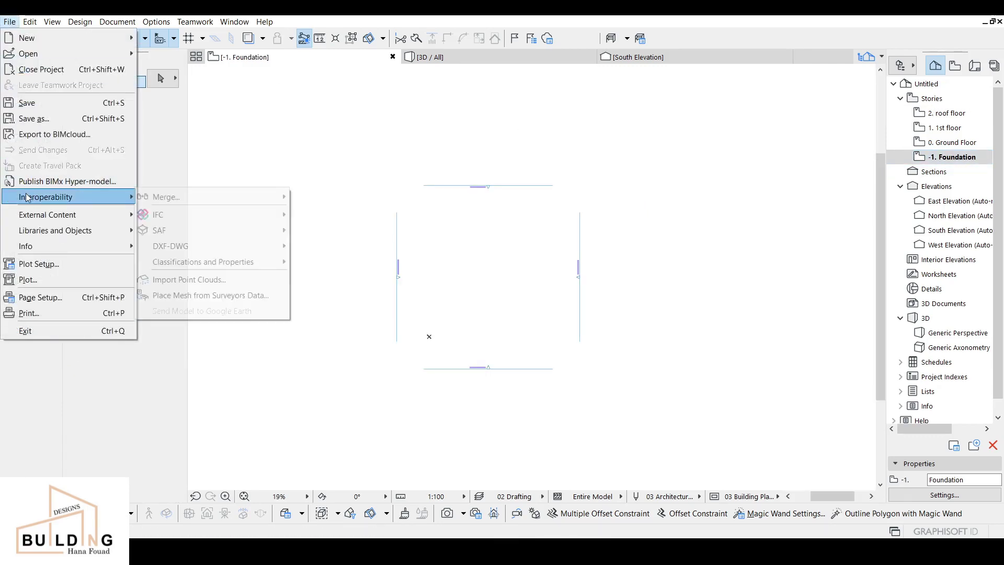
pyautogui.moveTo(197, 200)
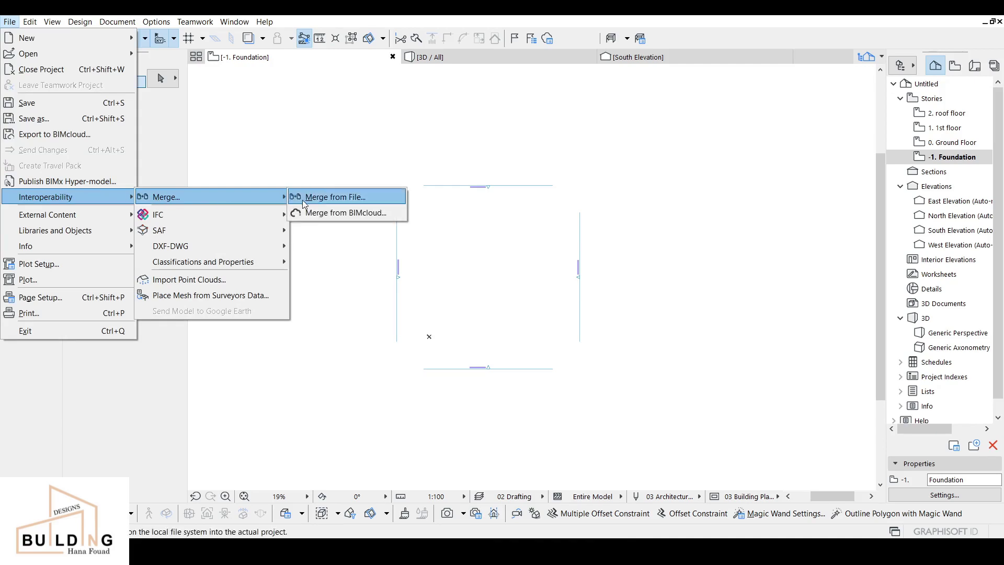
pyautogui.click(341, 203)
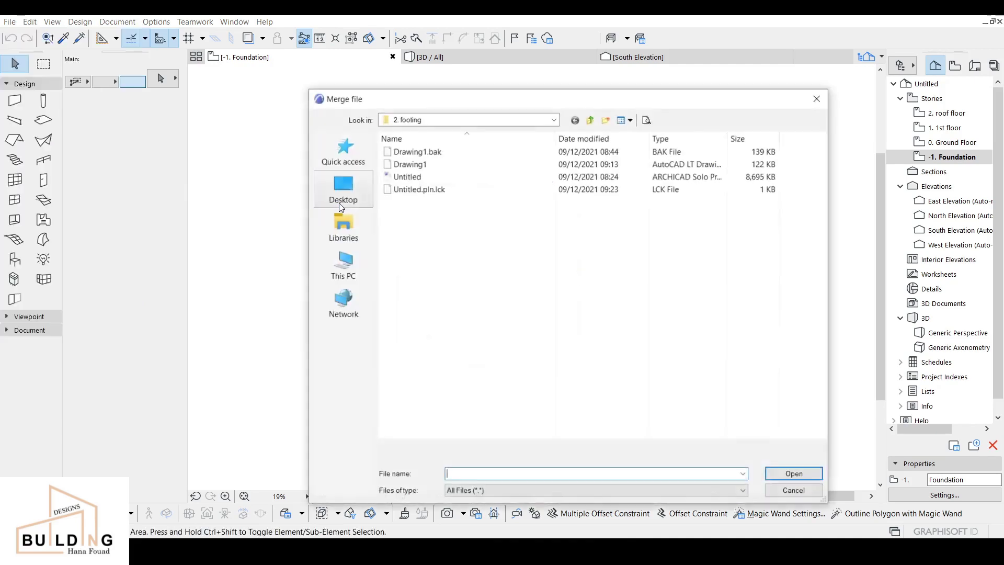
pyautogui.click(401, 163)
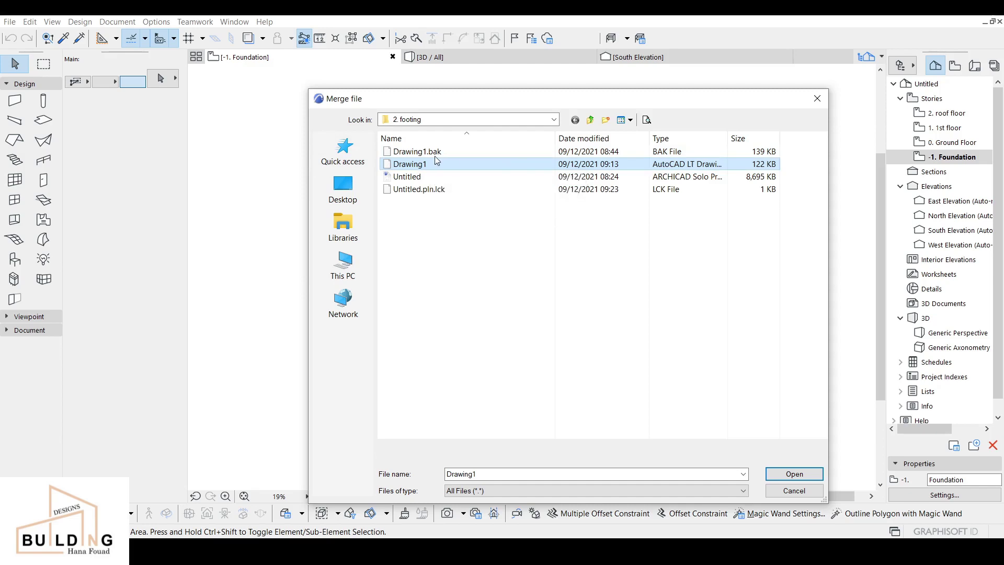
pyautogui.click(790, 474)
pyautogui.click(582, 287)
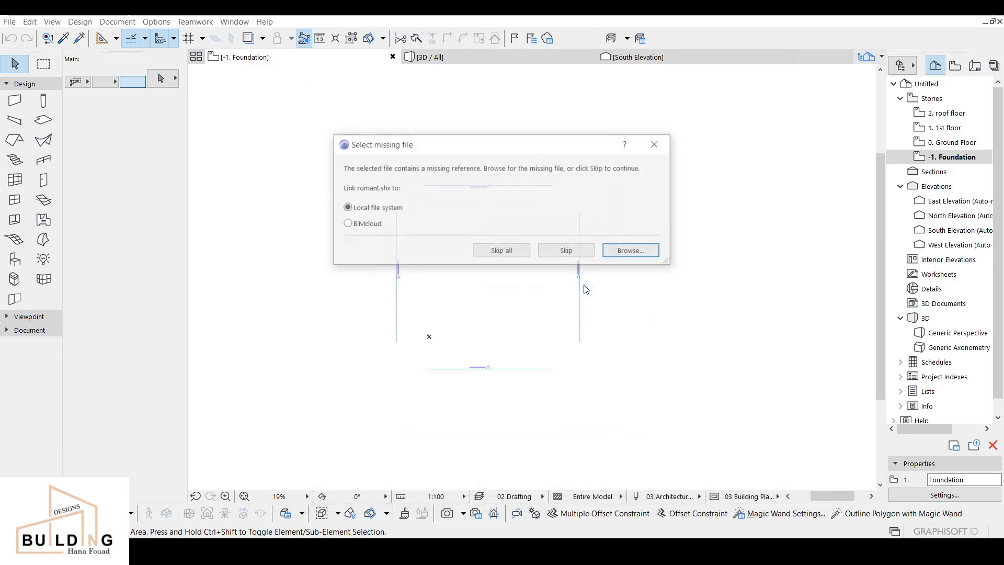
pyautogui.click(496, 254)
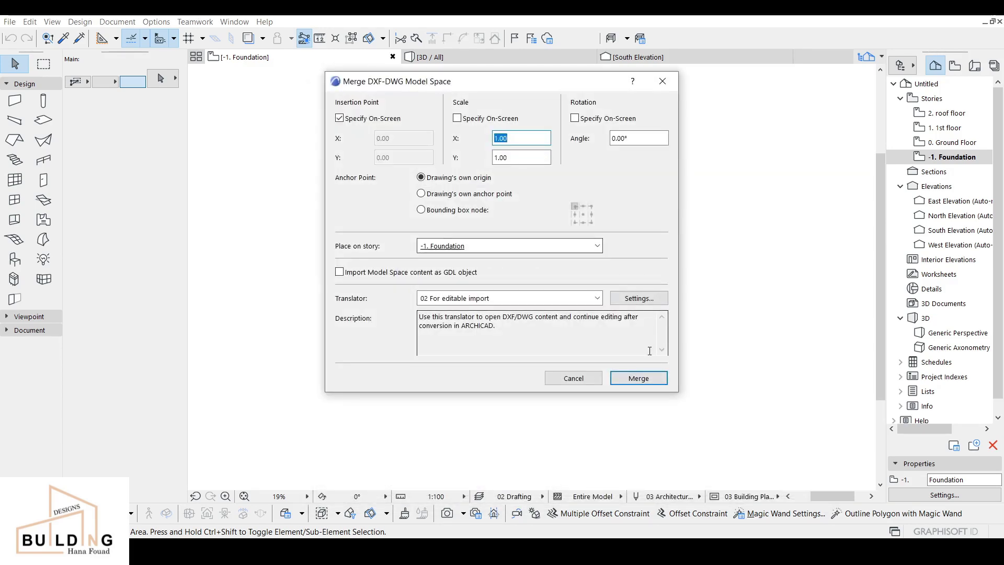
# Step: Merge the drawing onto the Foundation story with the 02 For editable import translator, placing it between the elevation markers with all layers included
pyautogui.click(638, 378)
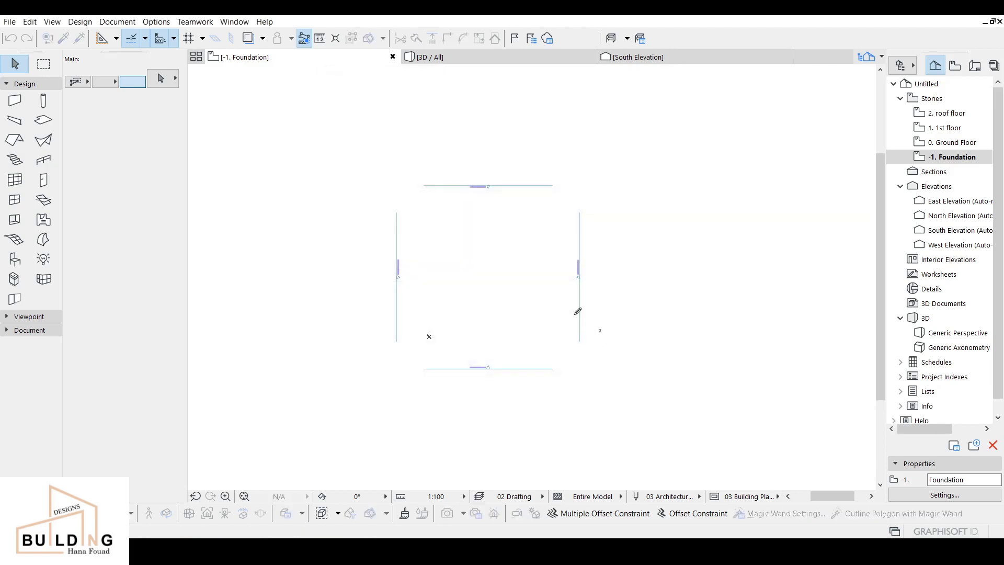
pyautogui.click(474, 267)
pyautogui.click(637, 308)
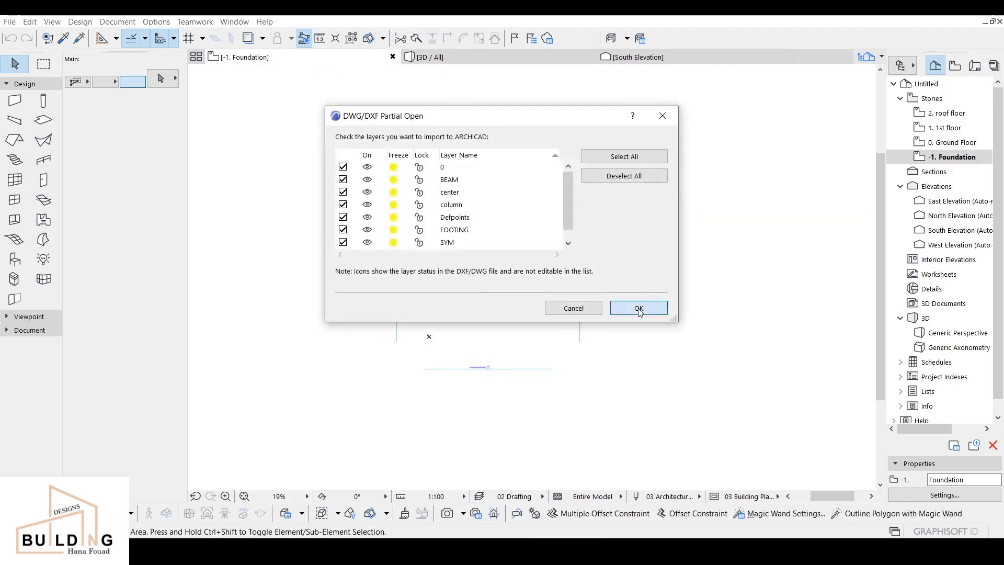
pyautogui.scroll(3, 488, 280)
pyautogui.scroll(15, 469, 256)
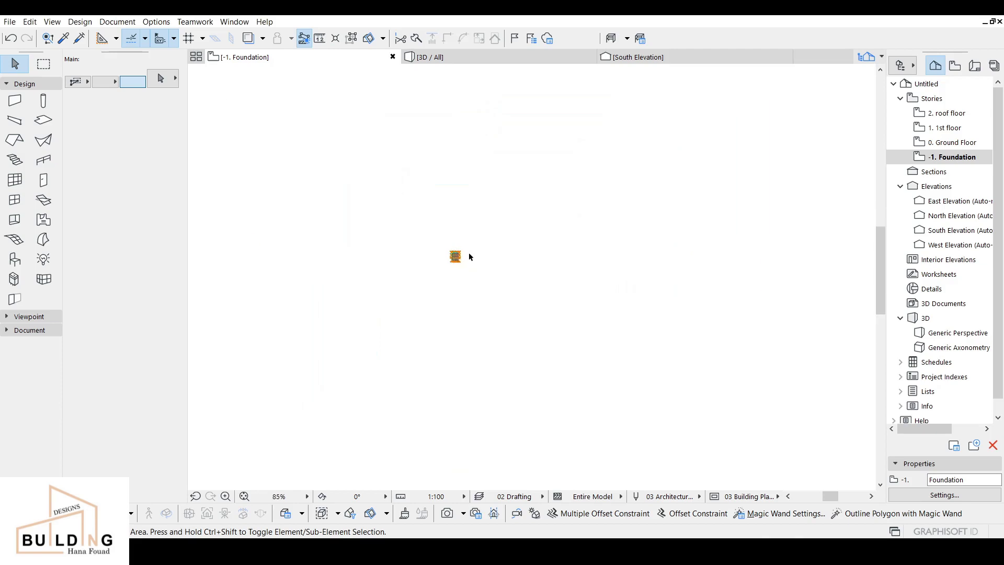
pyautogui.scroll(4, 515, 266)
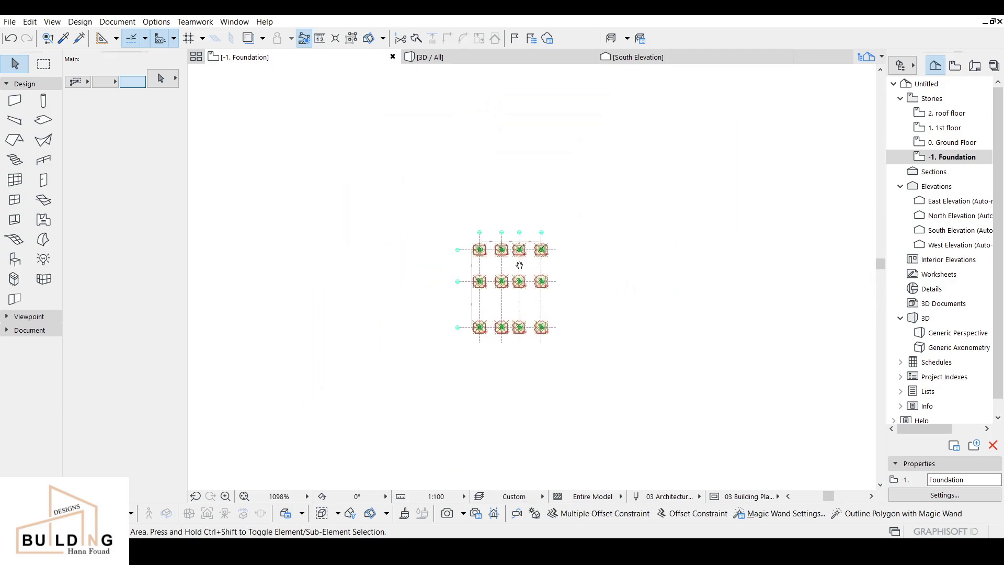
# Step: Select the whole imported footing plan with a polygon around it and try to group its elements
pyautogui.click(575, 230)
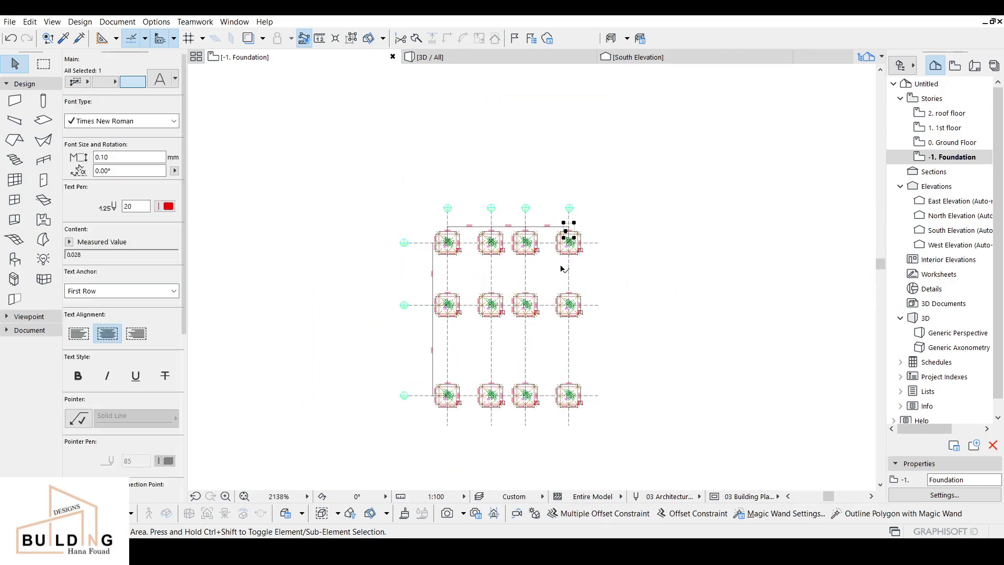
pyautogui.click(592, 181)
pyautogui.click(603, 437)
pyautogui.click(398, 448)
pyautogui.rightClick(370, 196)
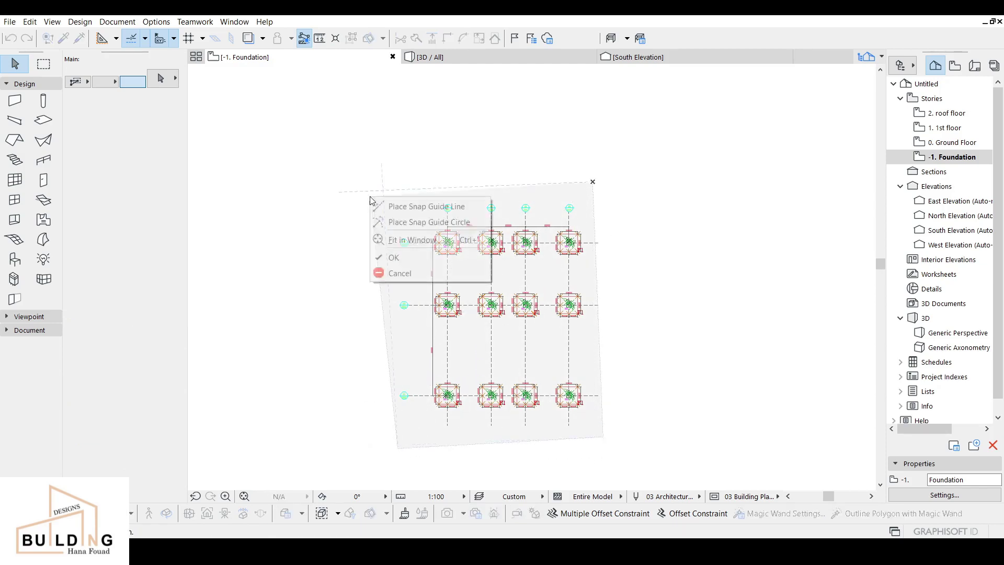
pyautogui.click(400, 257)
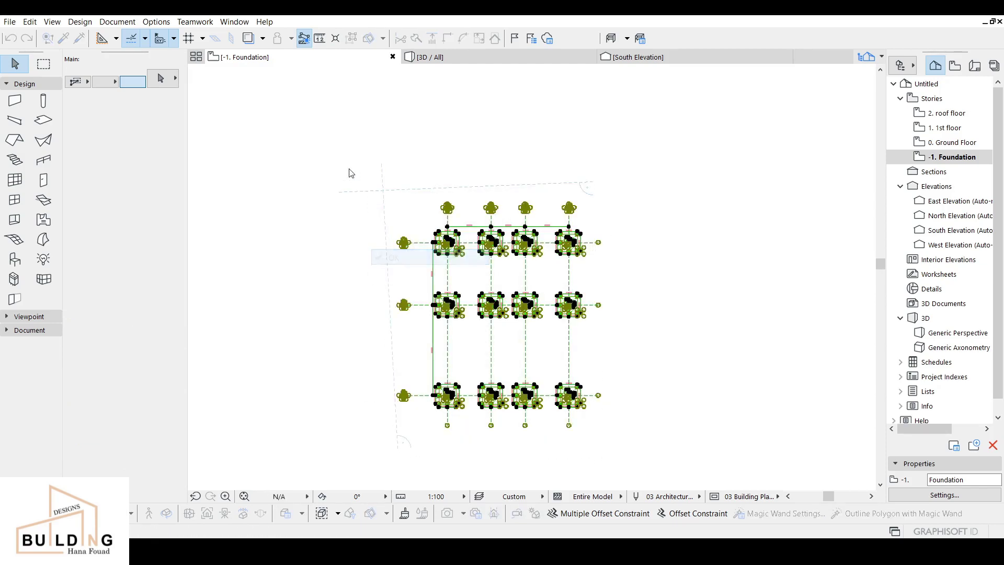
pyautogui.click(29, 24)
pyautogui.moveTo(92, 216)
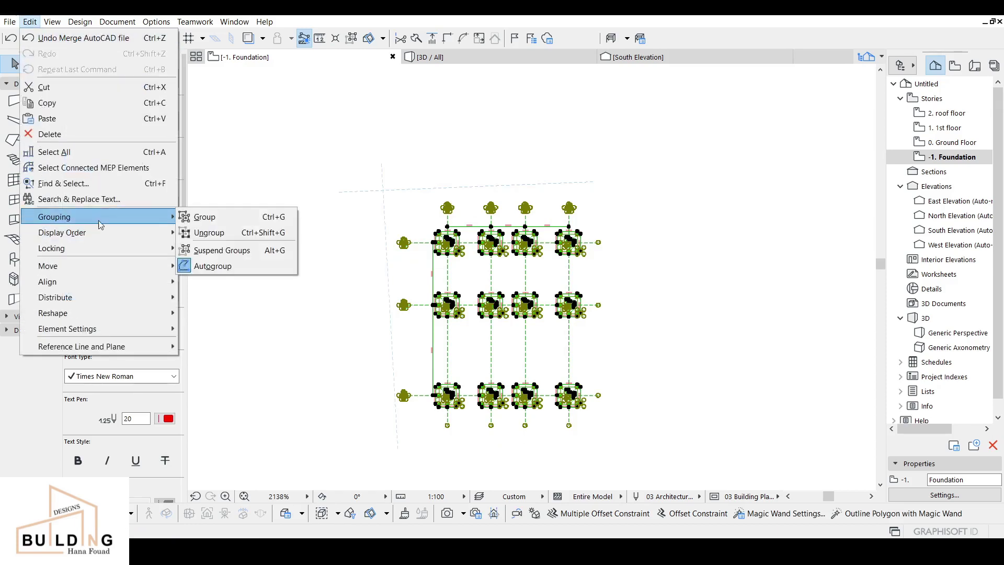
pyautogui.click(235, 216)
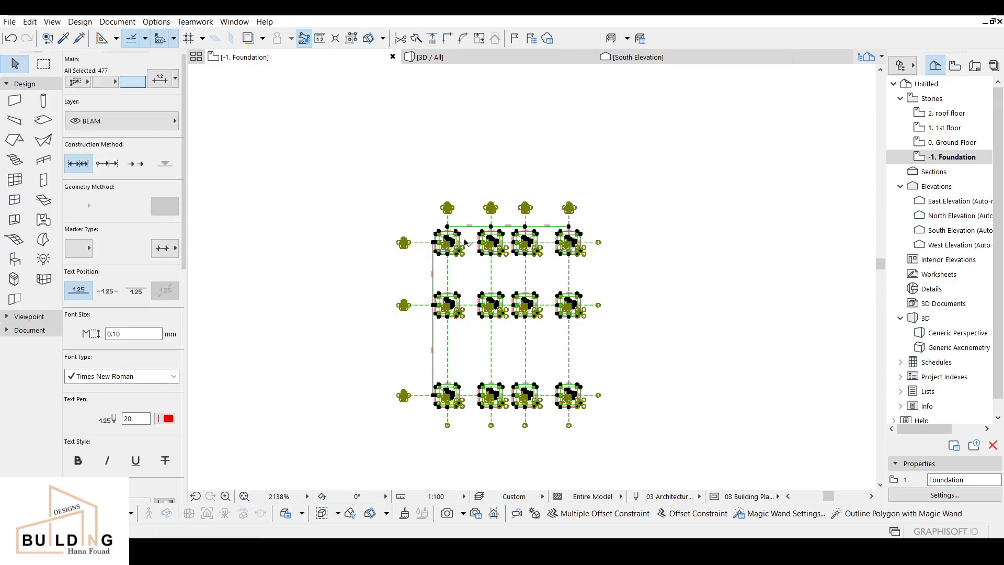
pyautogui.scroll(5, 465, 242)
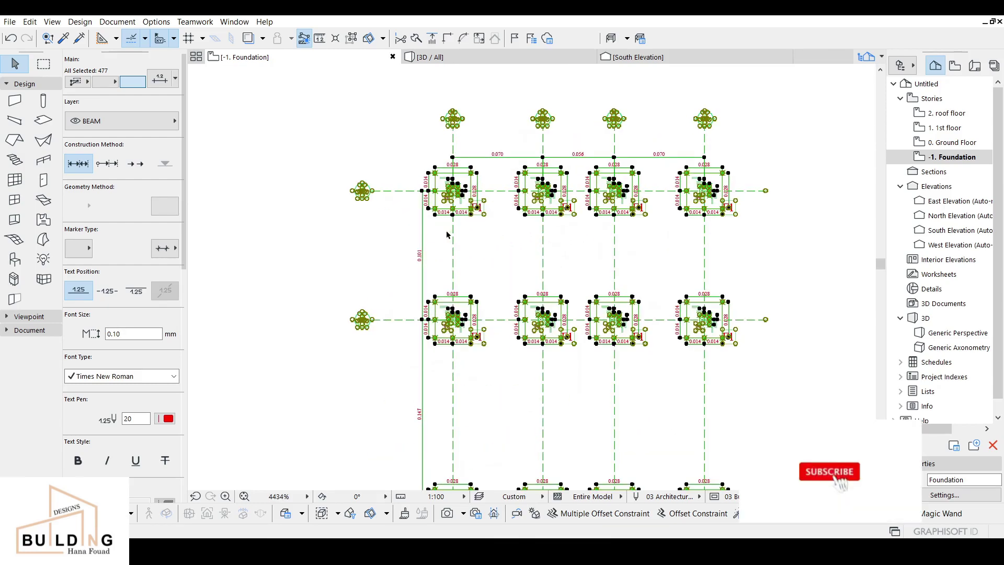
pyautogui.scroll(-4, 445, 246)
# Step: Switch to AutoCAD and open Drawing1 from the 2. footing folder to view the footing dimensions between axes X 03 and X 02
pyautogui.click(10, 21)
pyautogui.moveTo(74, 237)
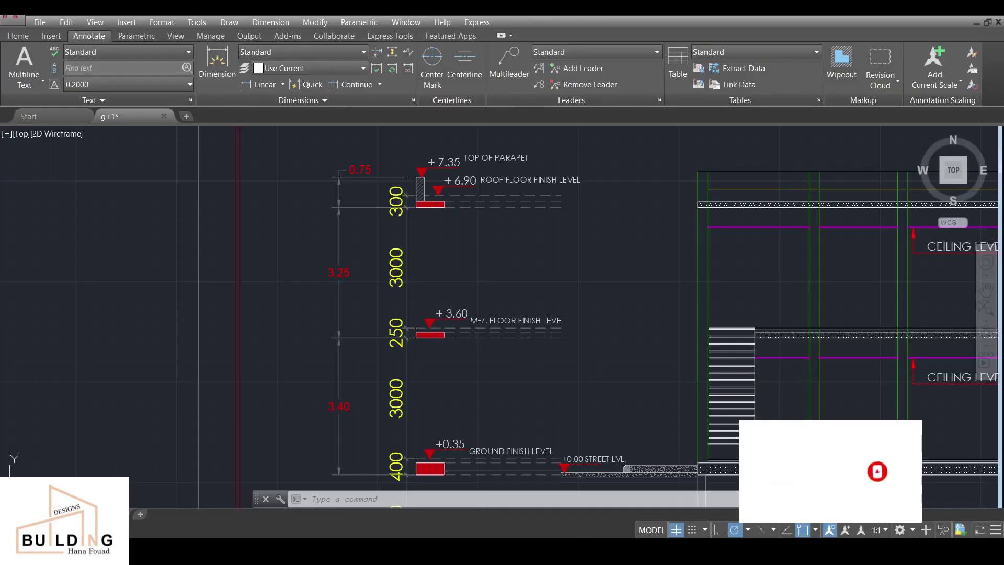
pyautogui.hotkey('ctrl', 'o')
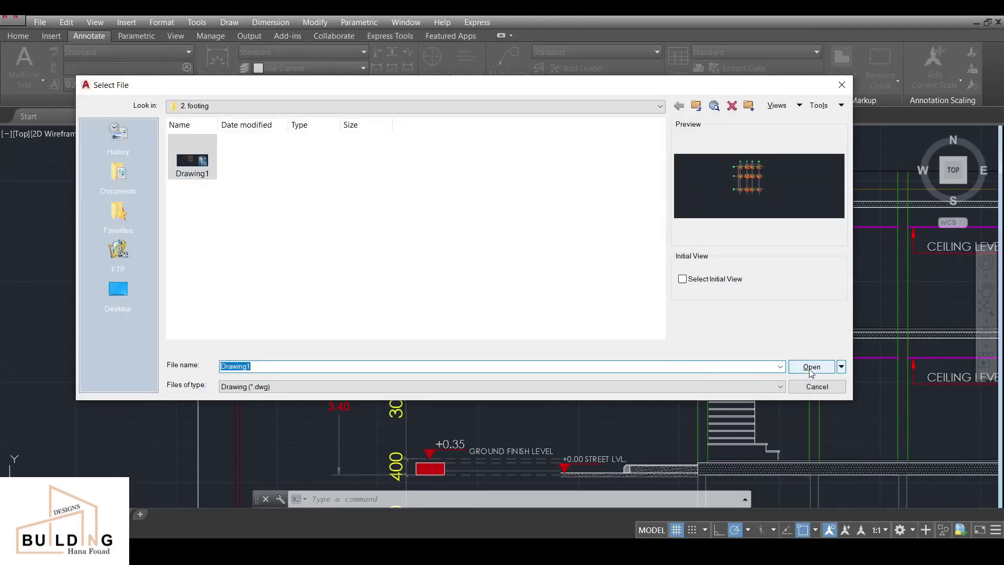
pyautogui.click(811, 367)
pyautogui.scroll(10, 386, 218)
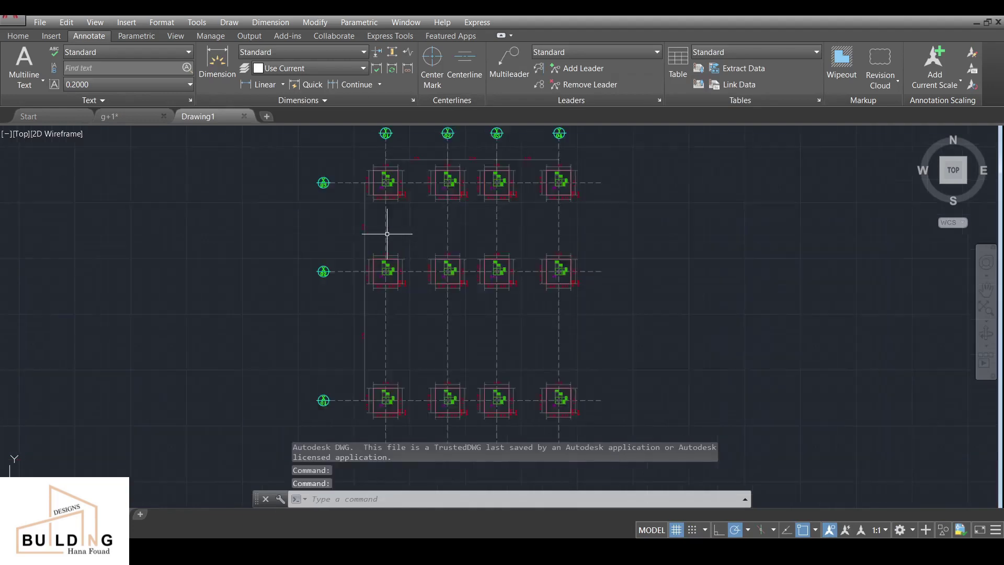
pyautogui.scroll(-3, 241, 236)
pyautogui.moveTo(253, 197); pyautogui.dragTo(329, 224, button='middle')
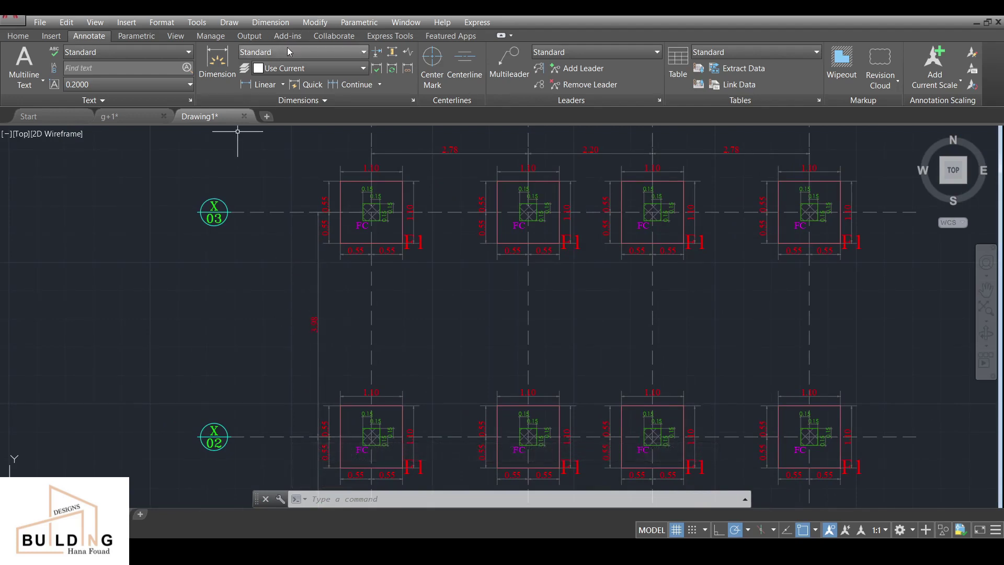
# Step: Apply the A3-200 dimension style to the vertical dimension between axes X 03 and X 02
pyautogui.click(337, 299)
pyautogui.click(292, 346)
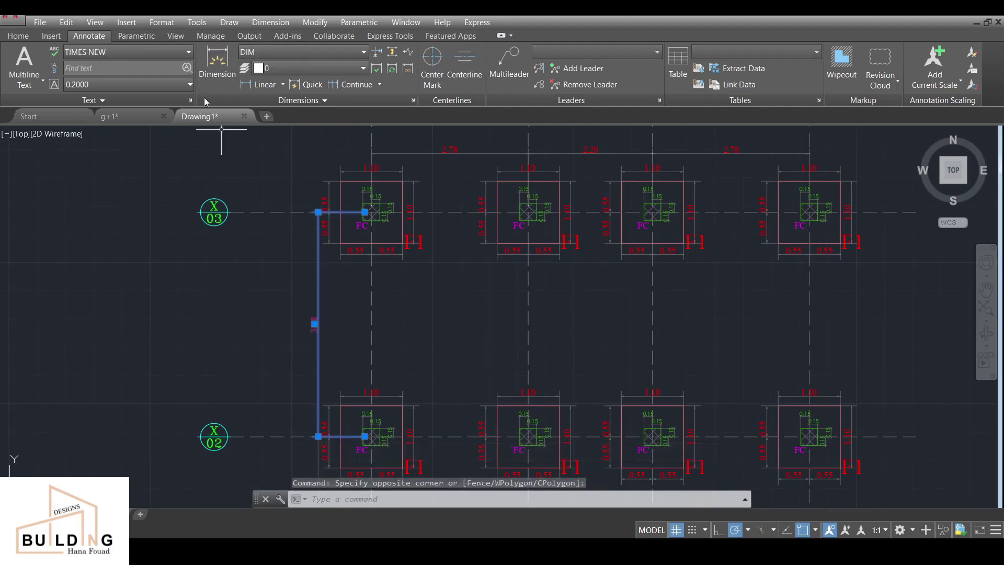
pyautogui.click(259, 51)
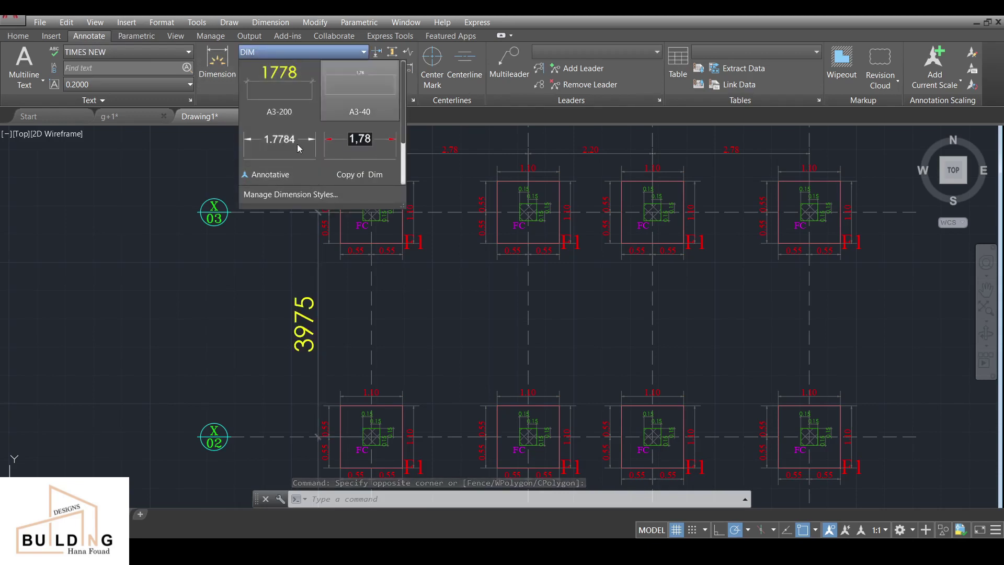
pyautogui.click(294, 104)
pyautogui.press('Escape')
pyautogui.moveTo(329, 325)
pyautogui.mouseDown(button='middle')
pyautogui.moveTo(330, 288)
pyautogui.moveTo(296, 184)
pyautogui.mouseUp(button='middle')
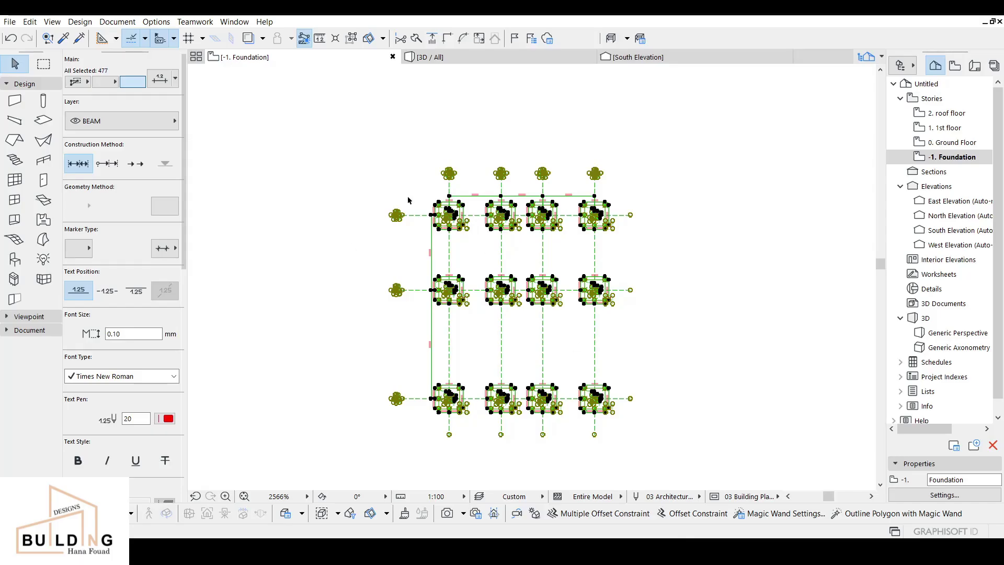
# Step: Switch back to ARCHICAD and select the entire imported footing plan with a polygon drawn around it
pyautogui.click(407, 200)
pyautogui.scroll(2, 381, 208)
pyautogui.click(665, 519)
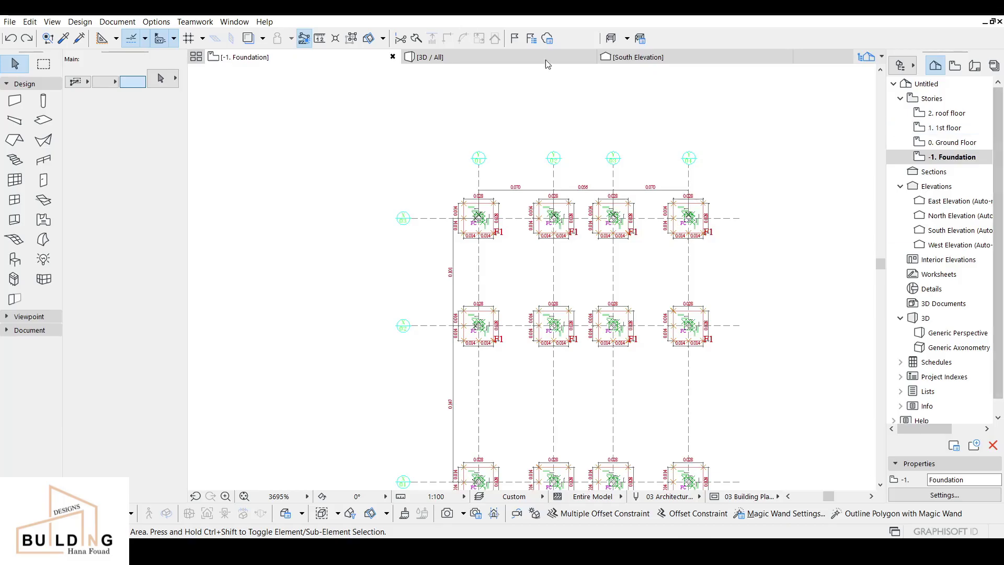
pyautogui.scroll(-3, 554, 172)
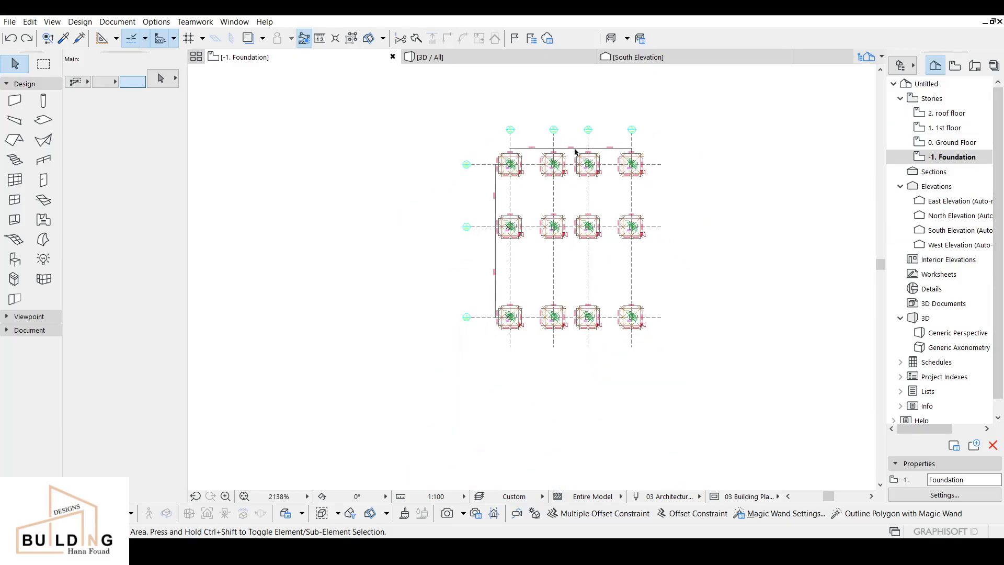
pyautogui.click(665, 123)
pyautogui.click(654, 381)
pyautogui.click(405, 376)
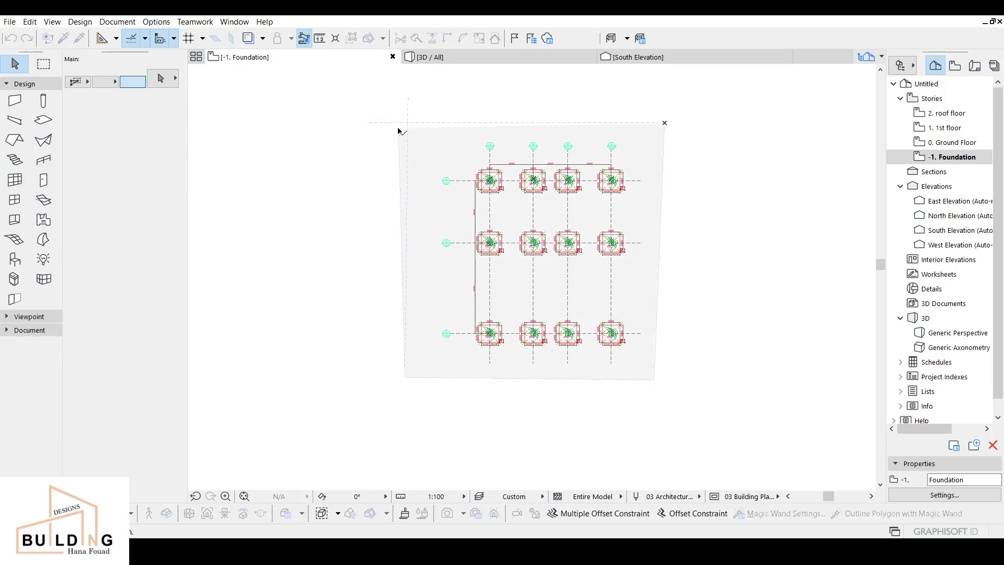
pyautogui.rightClick(399, 129)
pyautogui.click(437, 190)
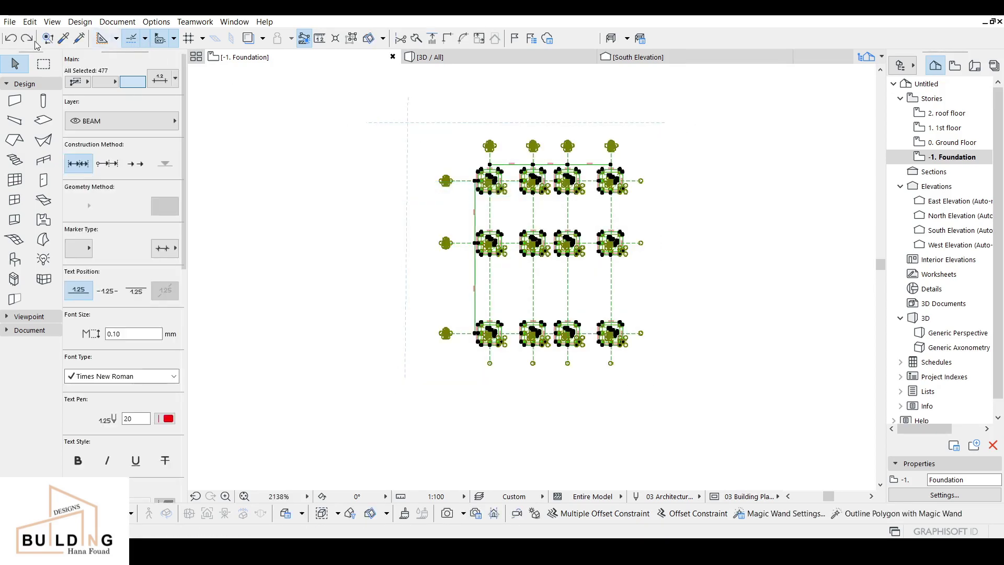
# Step: Resize the selected footing plan graphically, including text and markers, so the dimension line between the upper two horizontal axes is 3975 long
pyautogui.click(30, 22)
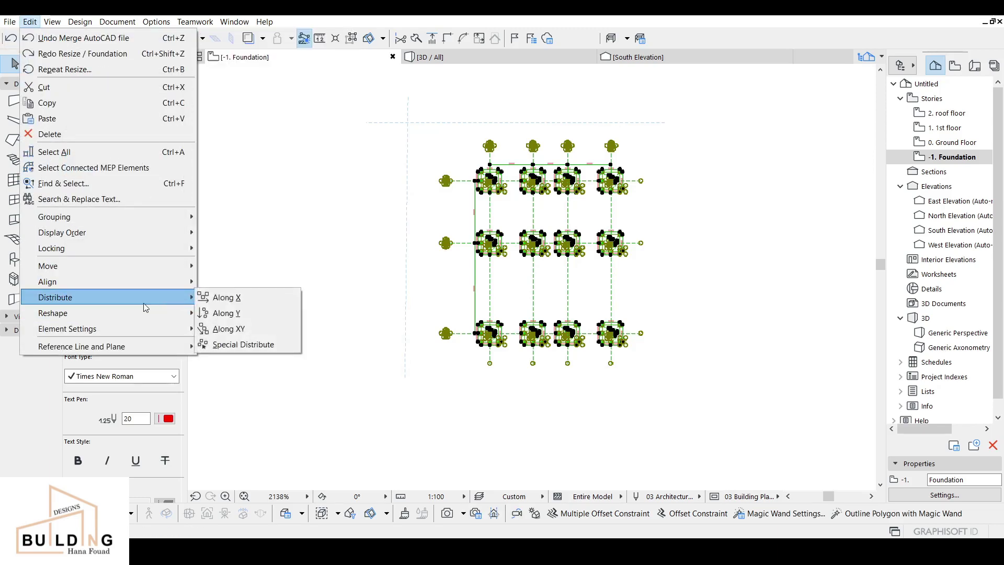
pyautogui.moveTo(139, 315)
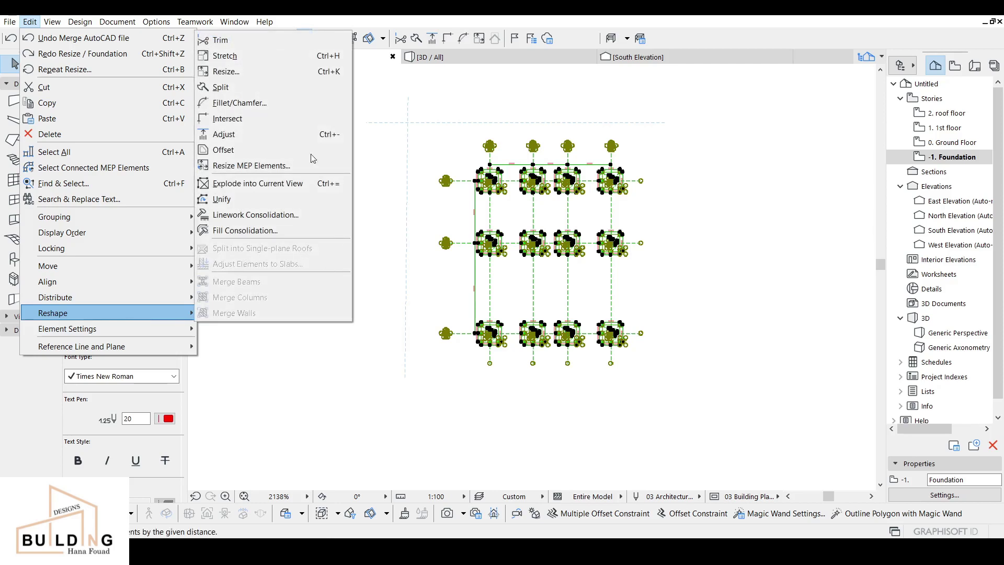
pyautogui.click(284, 71)
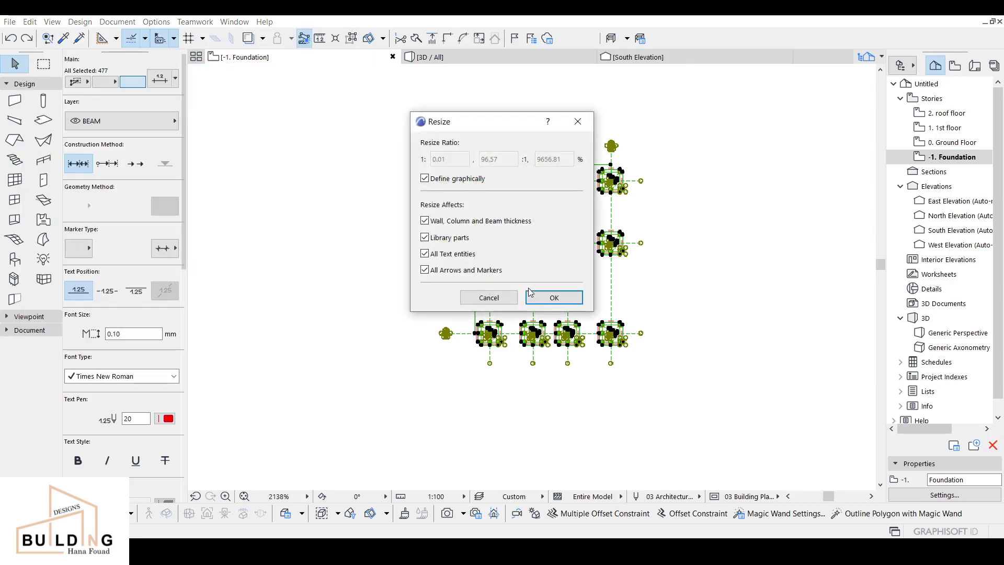
pyautogui.click(552, 299)
pyautogui.scroll(5, 481, 196)
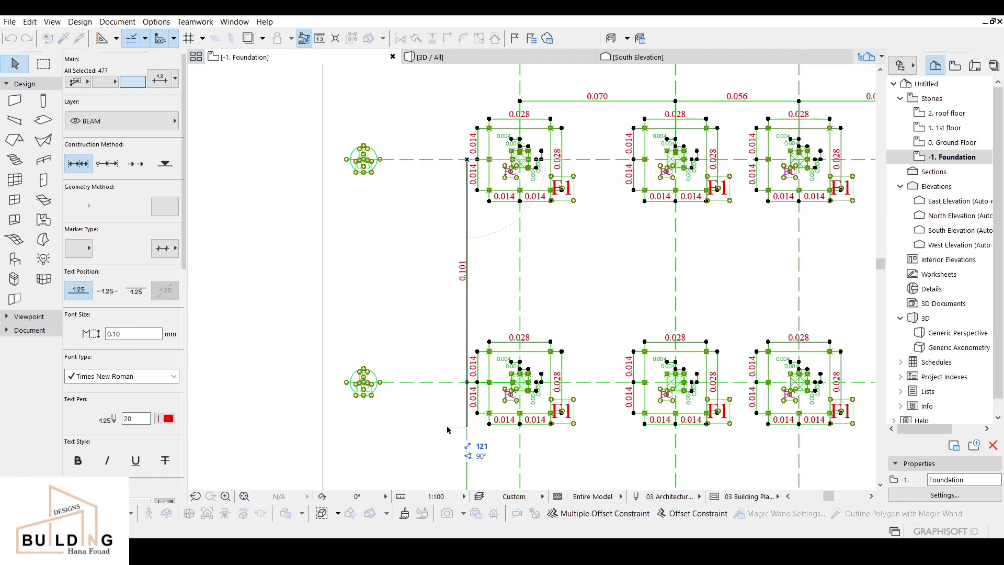
pyautogui.write('75')
pyautogui.press('Return')
pyautogui.scroll(-4, 455, 248)
pyautogui.scroll(-6, 450, 181)
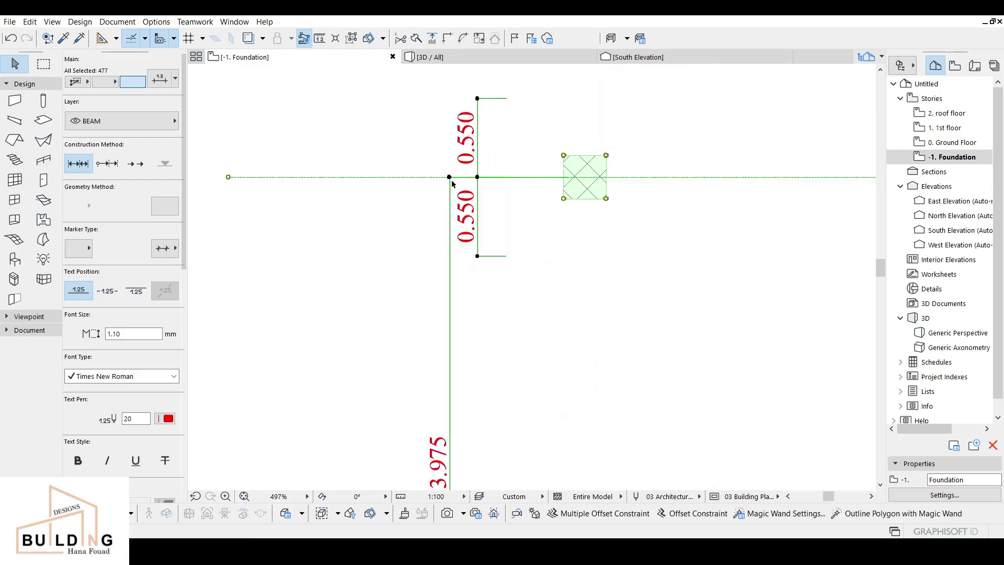
# Step: Start the Slab tool with a basic structural concrete structure and a slab thickness of 100
pyautogui.scroll(-2, 583, 281)
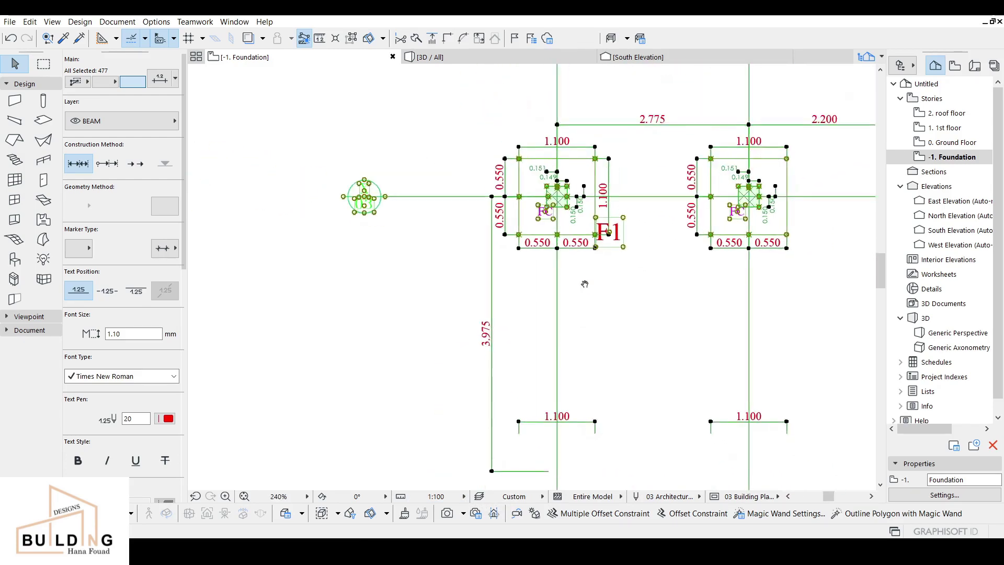
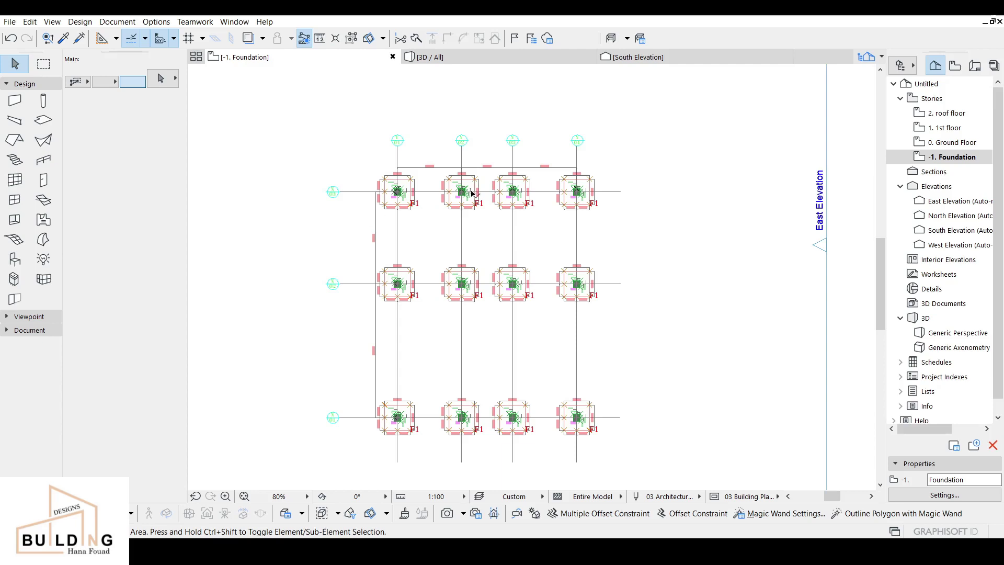
pyautogui.moveTo(467, 59)
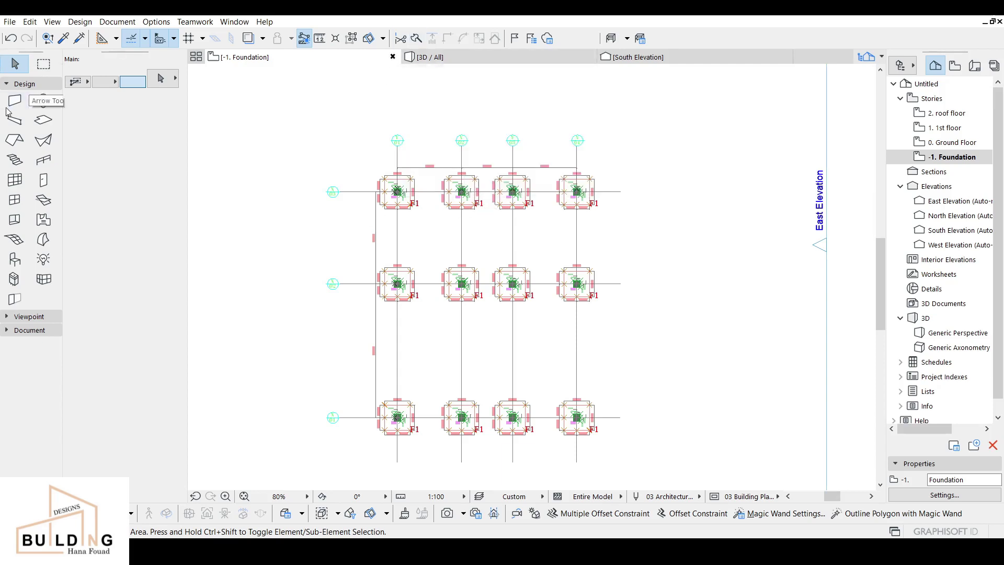
pyautogui.click(42, 123)
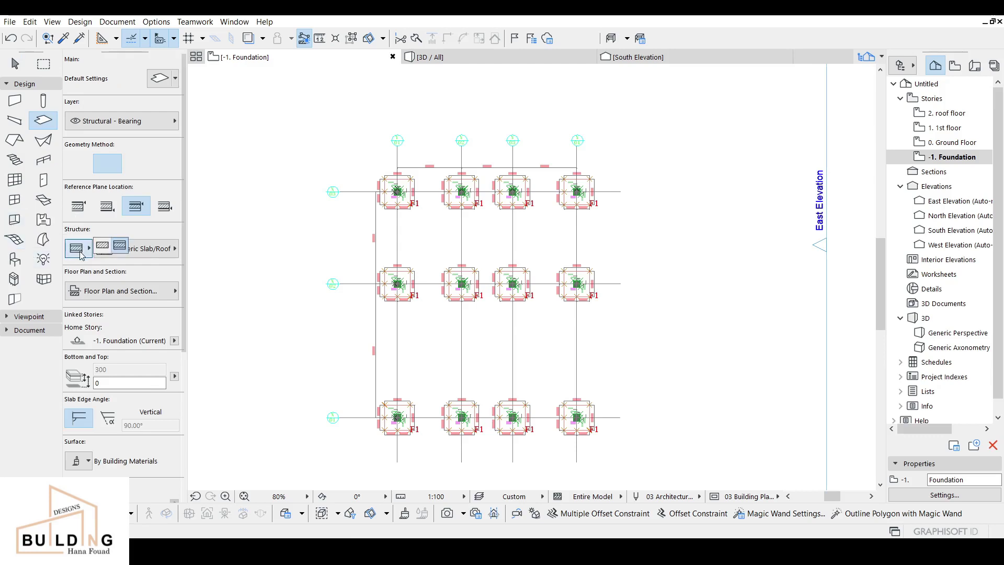
pyautogui.click(105, 250)
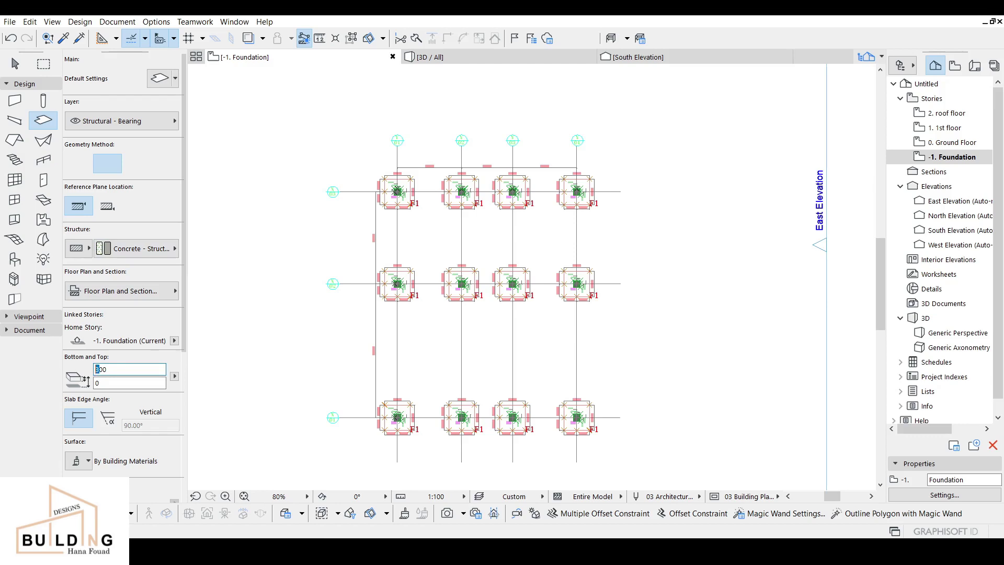
# Step: Turn on the surface overrides for the slab's top, edge and bottom faces
pyautogui.click(88, 461)
pyautogui.click(77, 377)
pyautogui.click(77, 396)
pyautogui.click(77, 415)
pyautogui.click(120, 381)
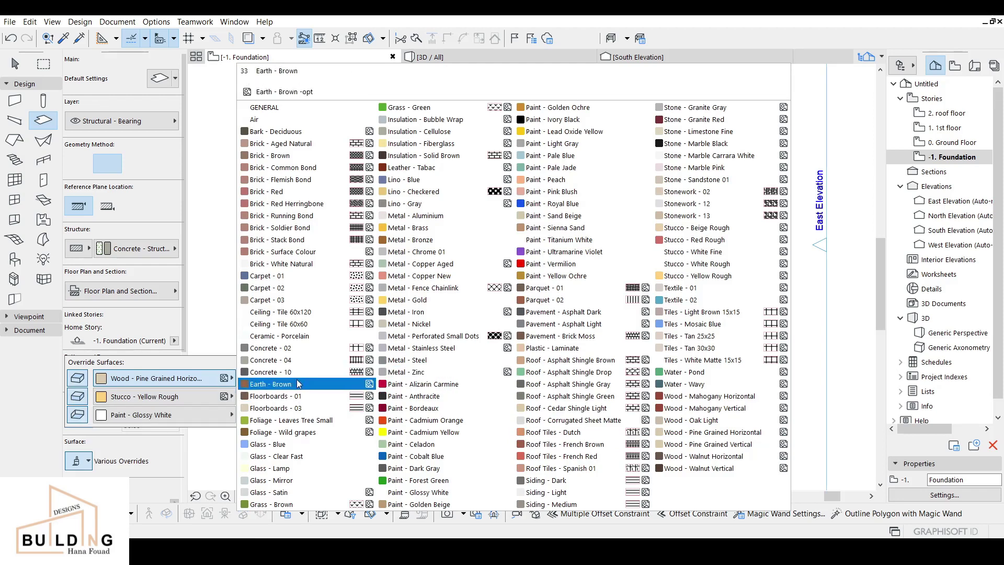
pyautogui.click(158, 316)
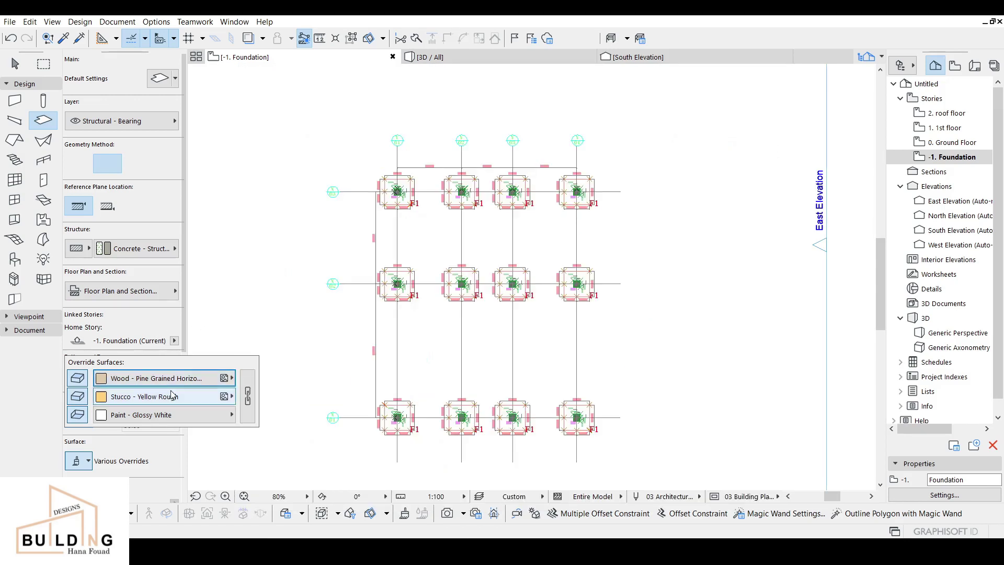
# Step: Draw a rectangular slab over the footing plan, from the upper-left corner footing's outer corner to the lower-right corner footing's outer corner
pyautogui.scroll(5, 416, 187)
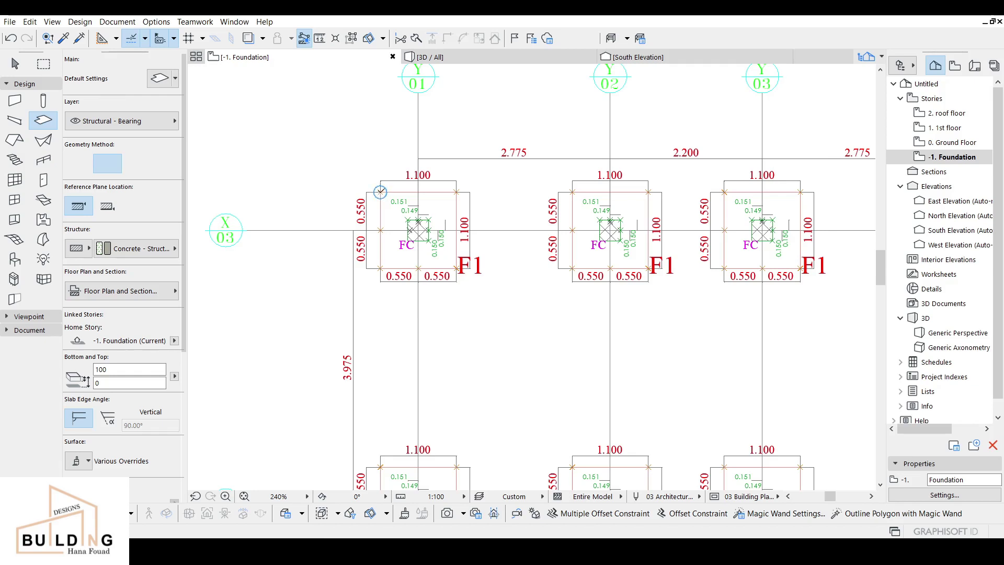
pyautogui.scroll(-5, 443, 180)
pyautogui.scroll(5, 606, 360)
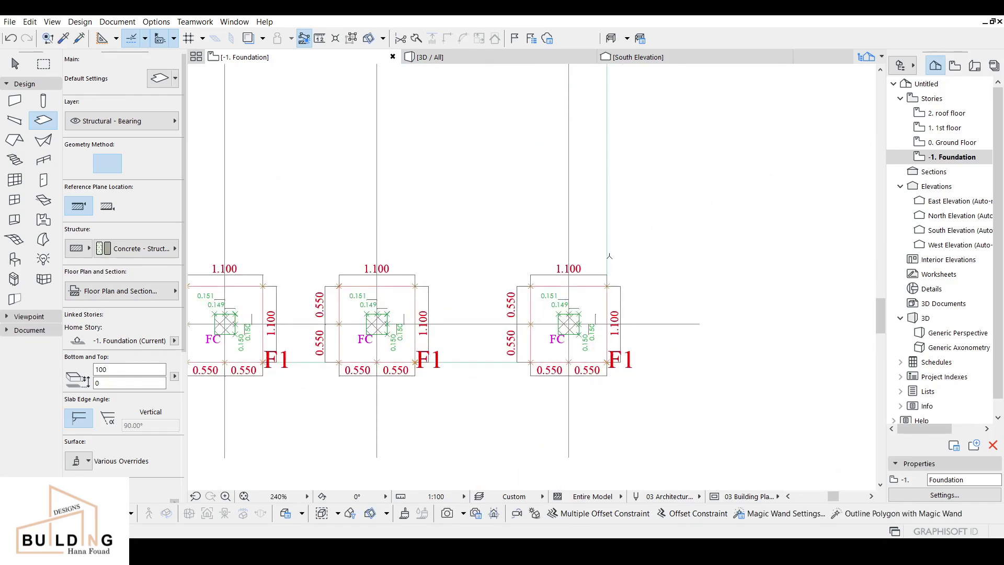
pyautogui.keyDown('shift'); pyautogui.click(605, 231); pyautogui.keyUp('shift')
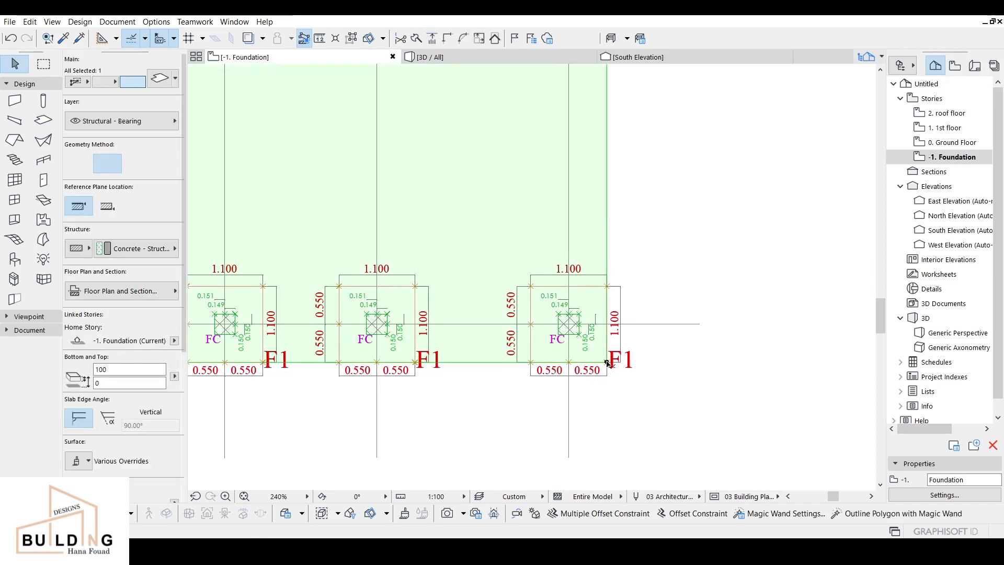
# Step: Offset all edges of the slab outward by 100 and deselect it
pyautogui.click(607, 363)
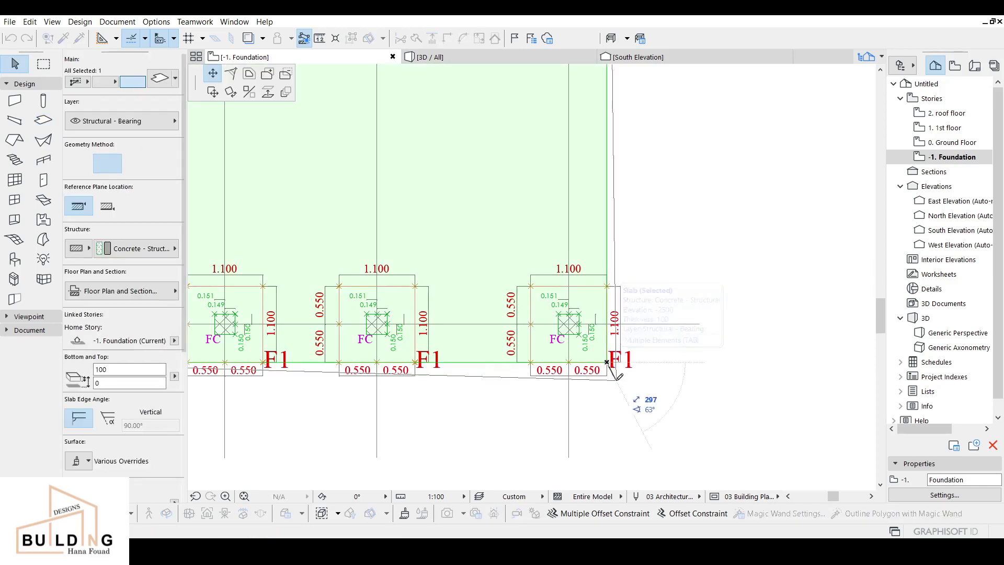
pyautogui.click(250, 74)
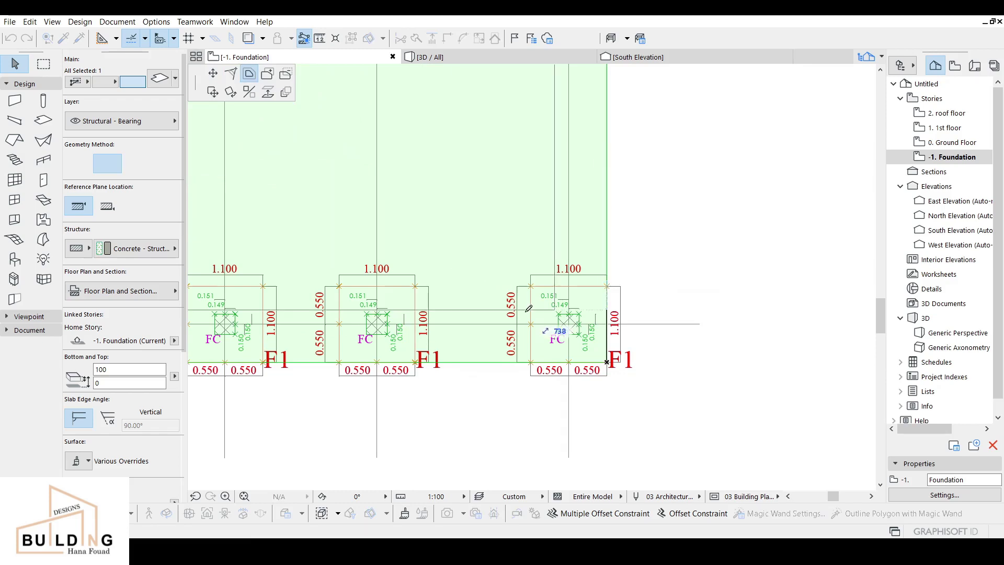
pyautogui.write('100')
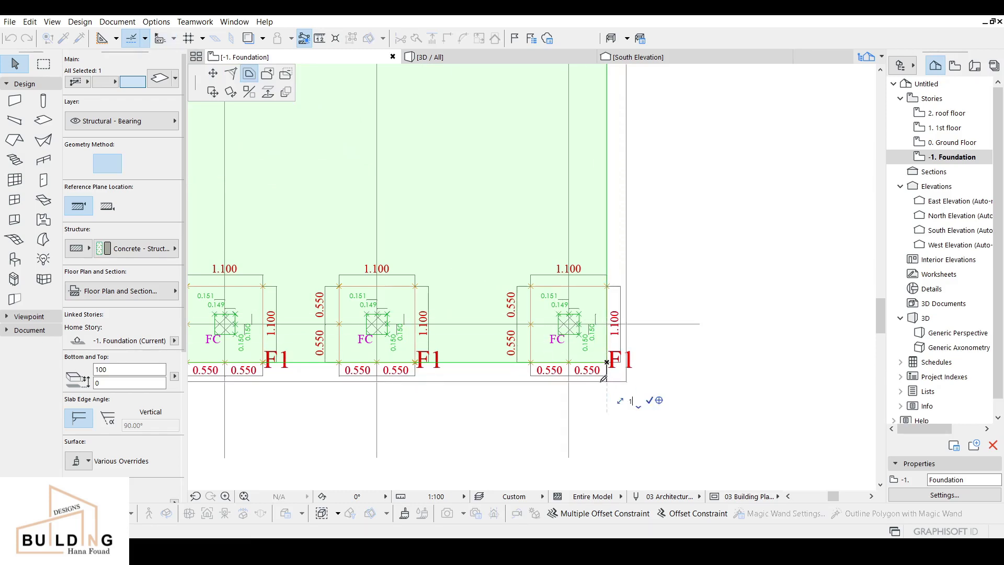
pyautogui.press('Return')
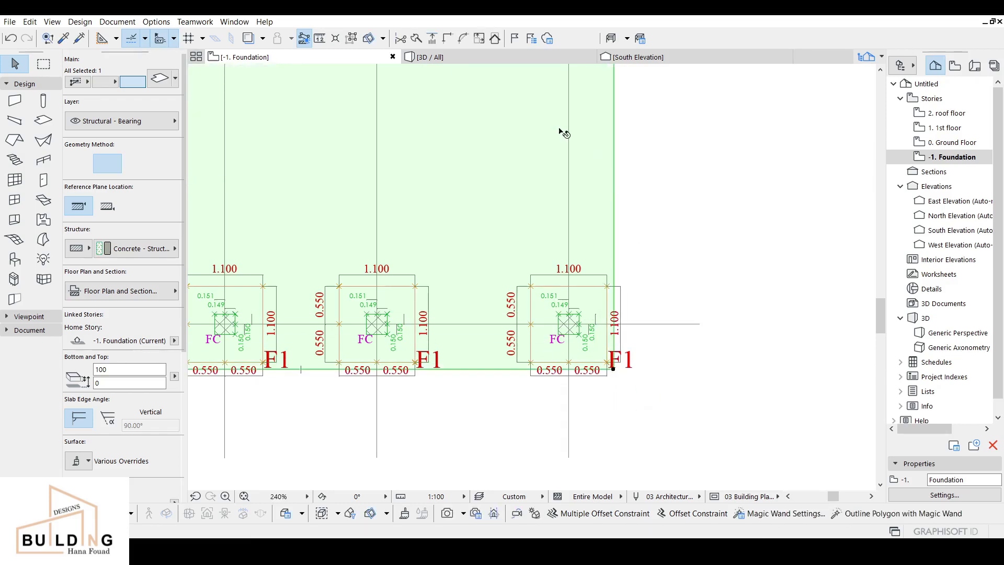
pyautogui.scroll(-2, 562, 130)
pyautogui.moveTo(437, 86); pyautogui.dragTo(499, 223, button='middle')
pyautogui.press('Escape')
pyautogui.scroll(-2, 406, 192)
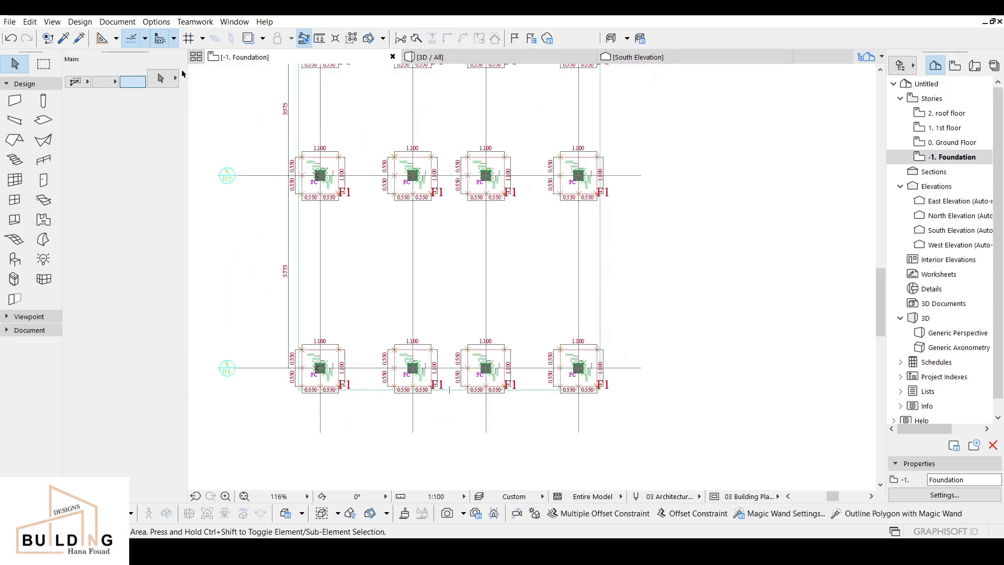
# Step: Open the Surface Painter in the 3D view and search its surfaces for concrete
pyautogui.click(421, 58)
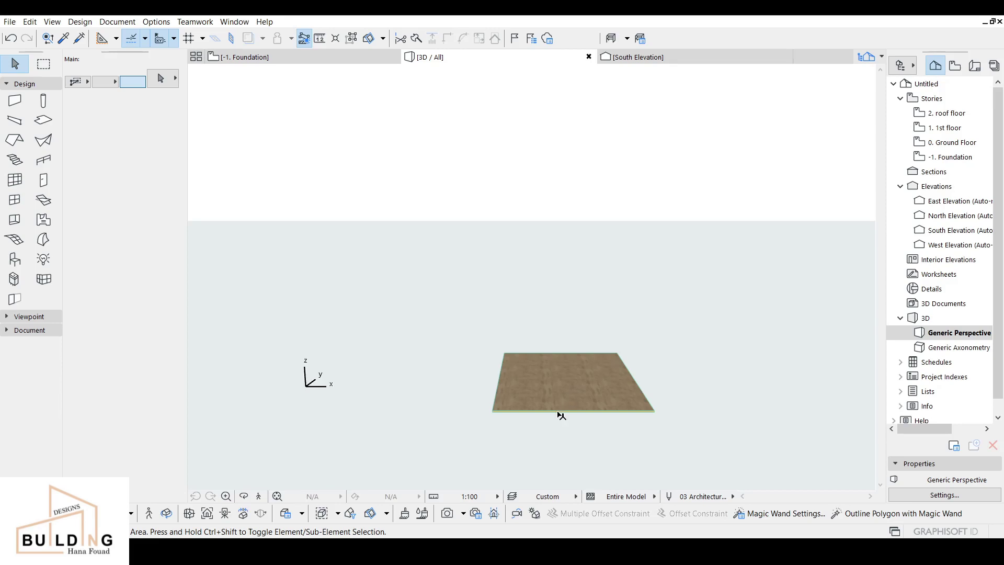
pyautogui.click(231, 21)
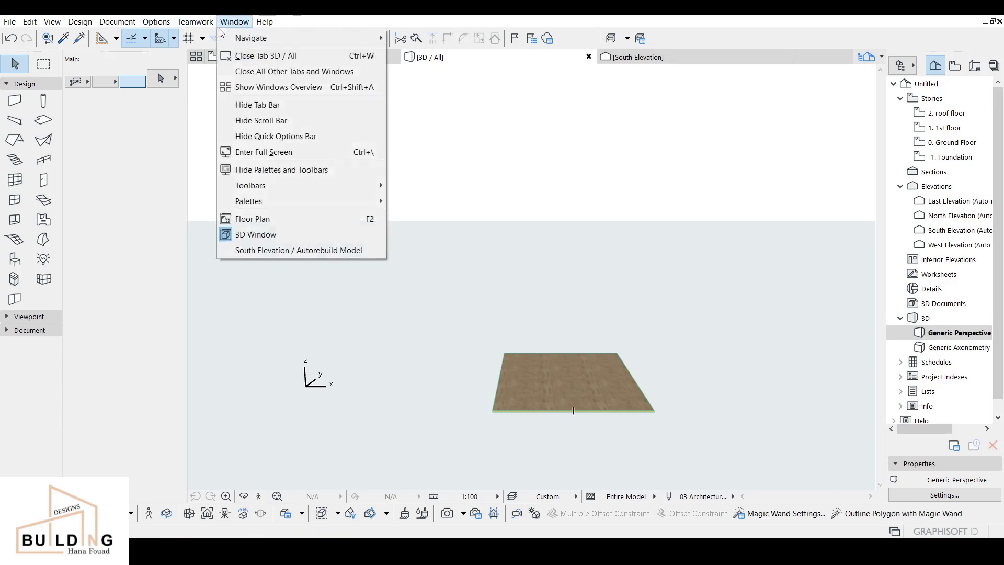
pyautogui.moveTo(302, 203)
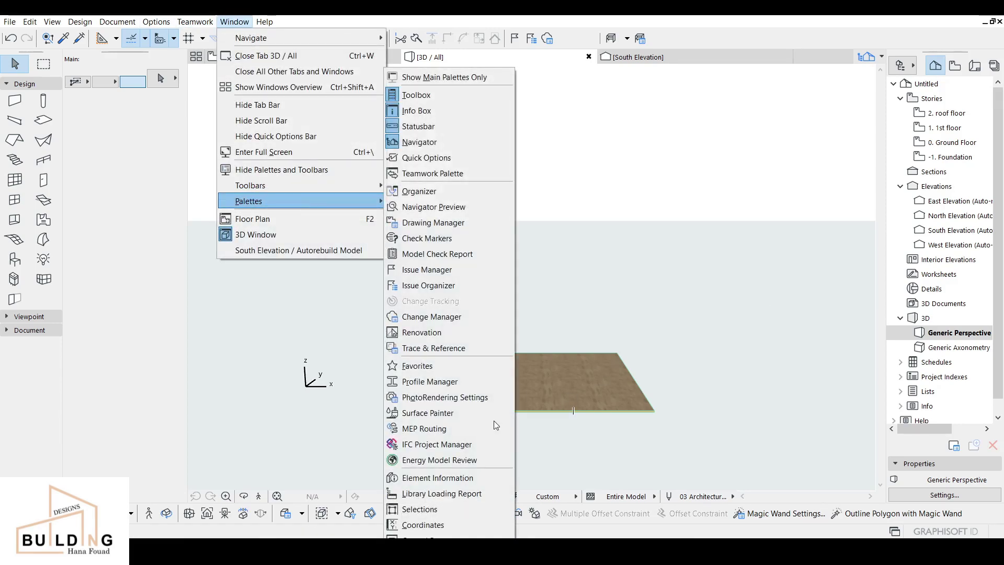
pyautogui.click(450, 413)
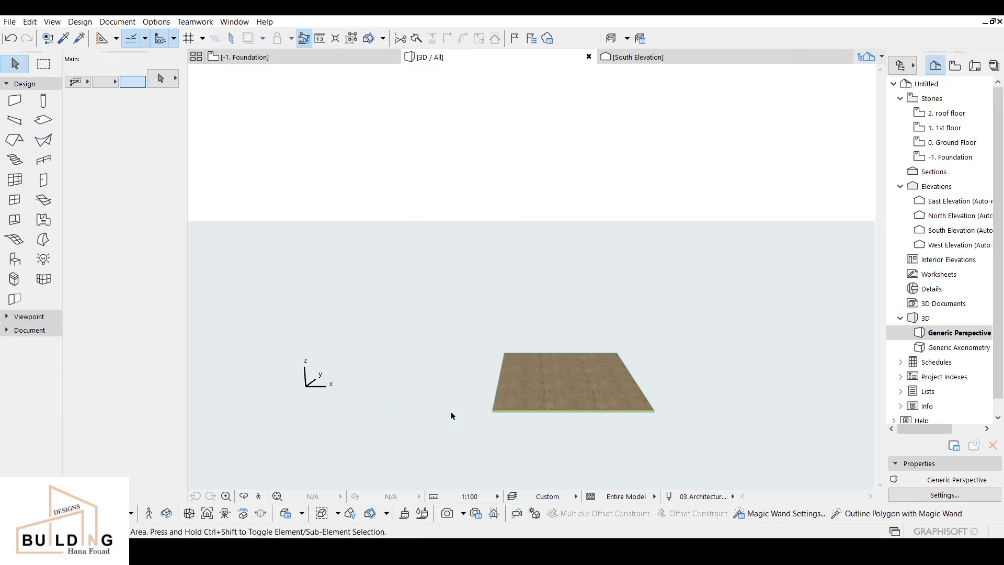
pyautogui.click(97, 198)
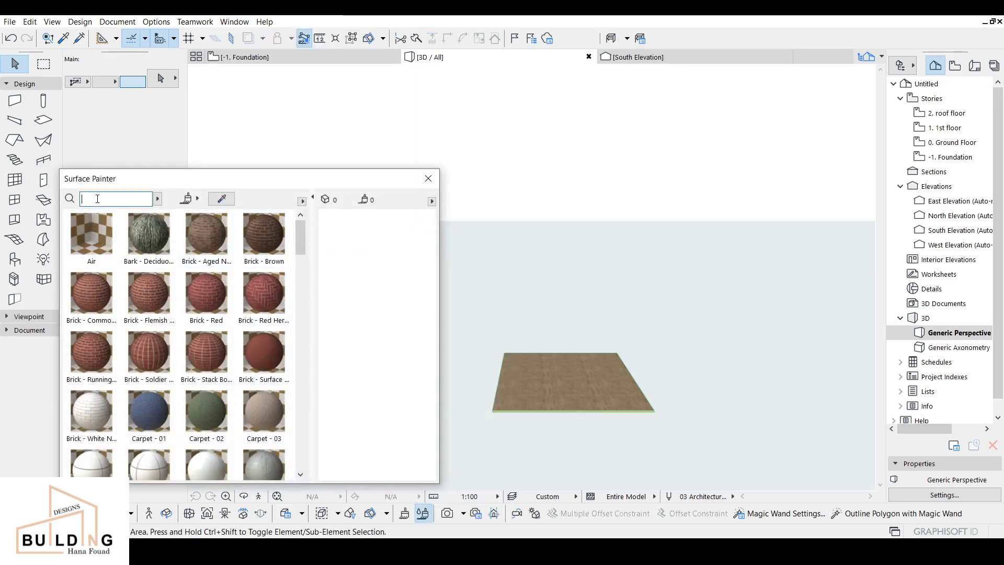
pyautogui.write('concre')
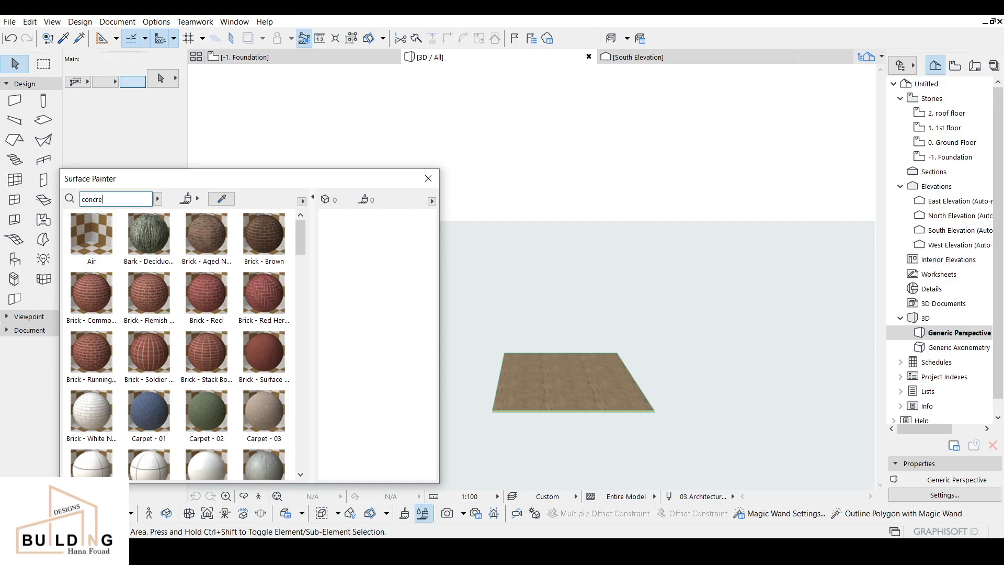
pyautogui.write('te')
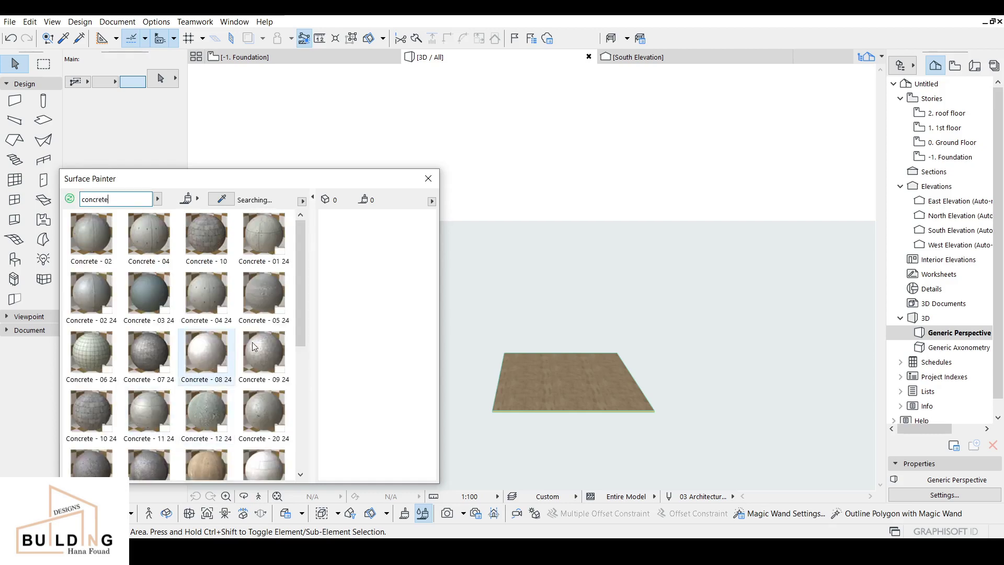
# Step: Add the Concrete - 05 24 surface to the project, paint the slab with it and close the Surface Painter
pyautogui.click(273, 321)
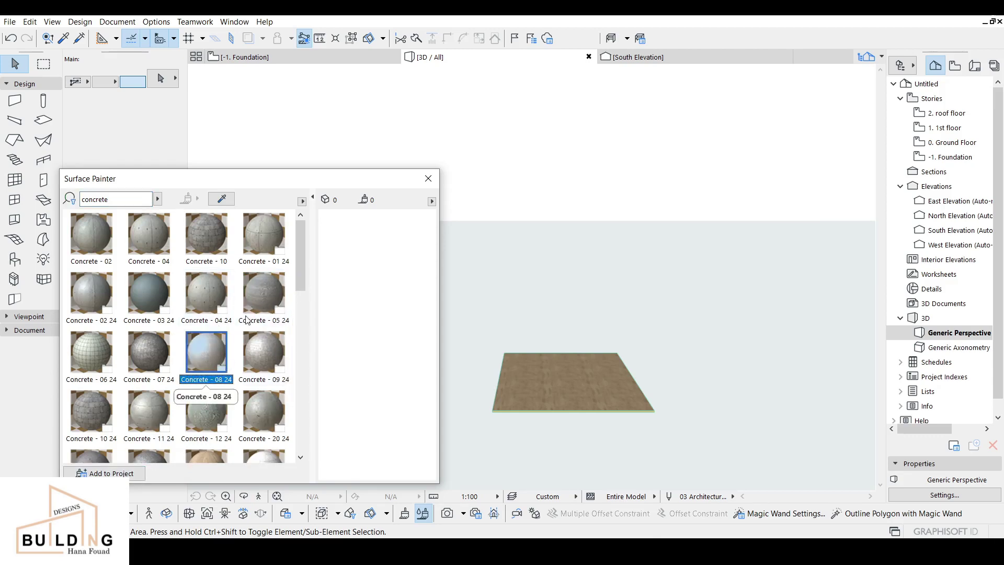
pyautogui.click(104, 473)
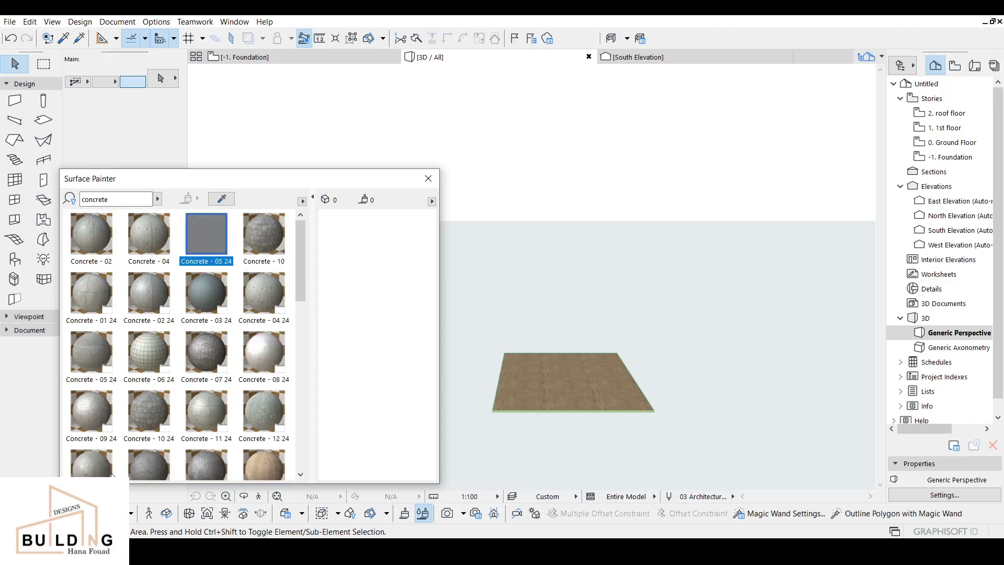
pyautogui.click(559, 405)
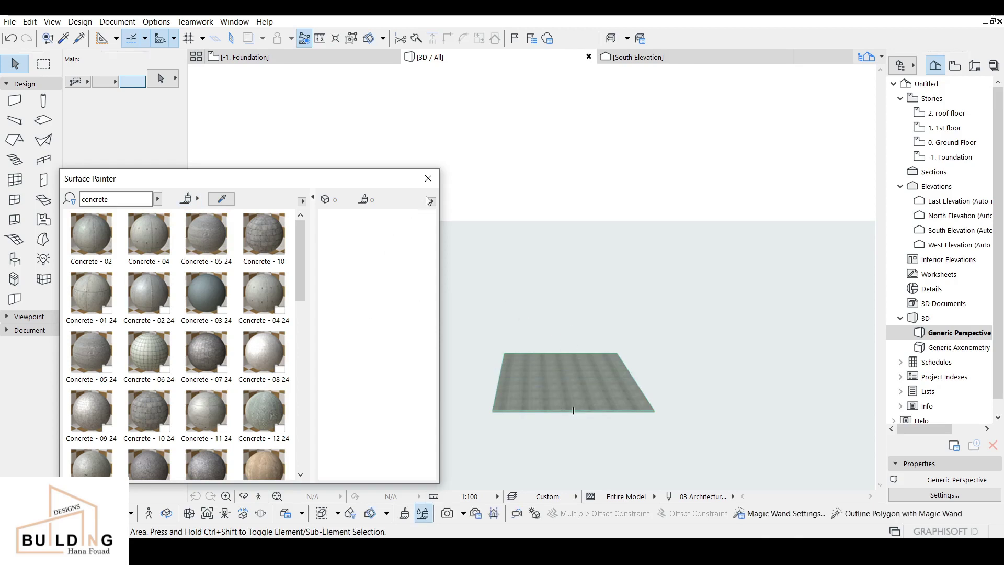
pyautogui.click(428, 178)
pyautogui.moveTo(500, 213)
pyautogui.keyDown('shift'); pyautogui.mouseDown(button='middle')
pyautogui.moveTo(566, 415)
pyautogui.moveTo(374, 78)
pyautogui.mouseUp(button='middle'); pyautogui.keyUp('shift')
# Step: On the Foundation plan, set the slab's cut line pen and uncut line pen to black pen 1 (0.13 mm)
pyautogui.click(308, 60)
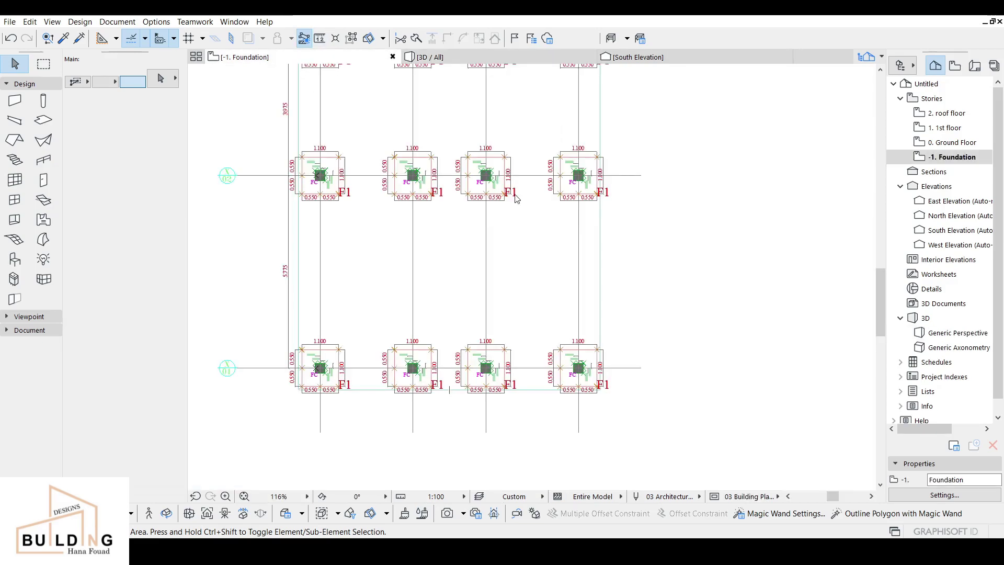
pyautogui.scroll(-3, 531, 253)
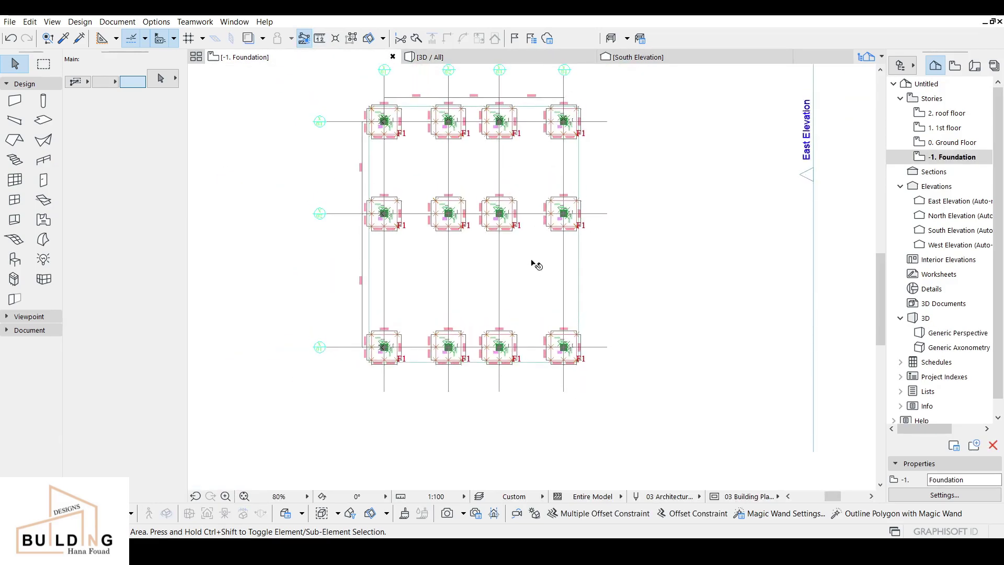
pyautogui.click(533, 264)
pyautogui.doubleClick(451, 272)
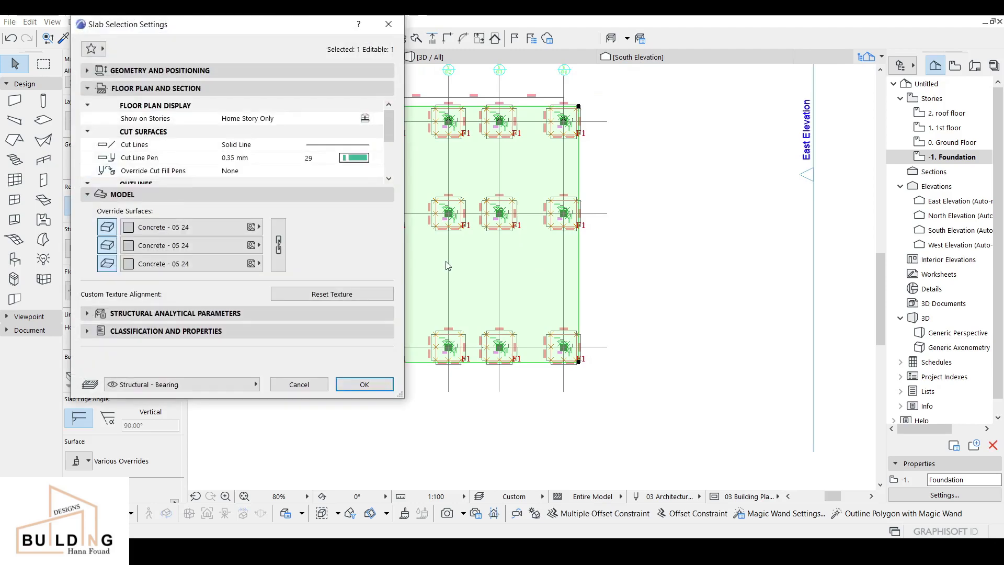
pyautogui.click(360, 162)
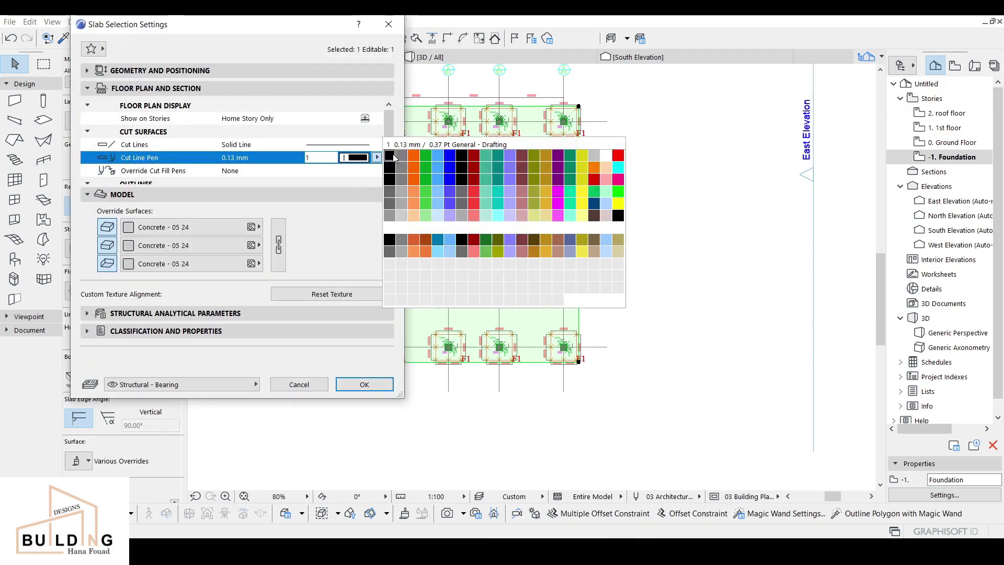
pyautogui.click(402, 167)
pyautogui.moveTo(385, 130); pyautogui.dragTo(388, 152)
pyautogui.click(366, 173)
pyautogui.click(390, 168)
pyautogui.click(377, 171)
pyautogui.click(391, 169)
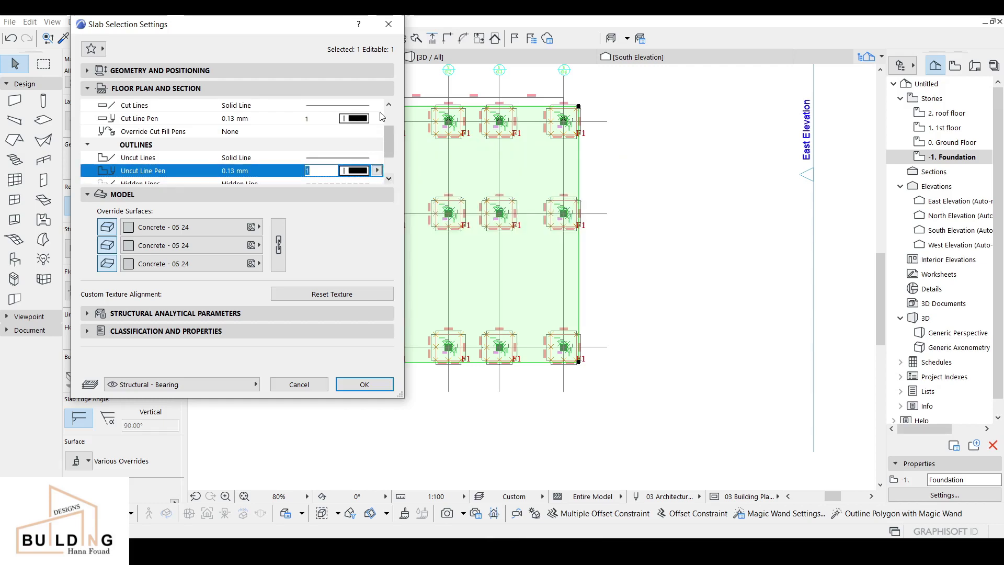
pyautogui.click(365, 385)
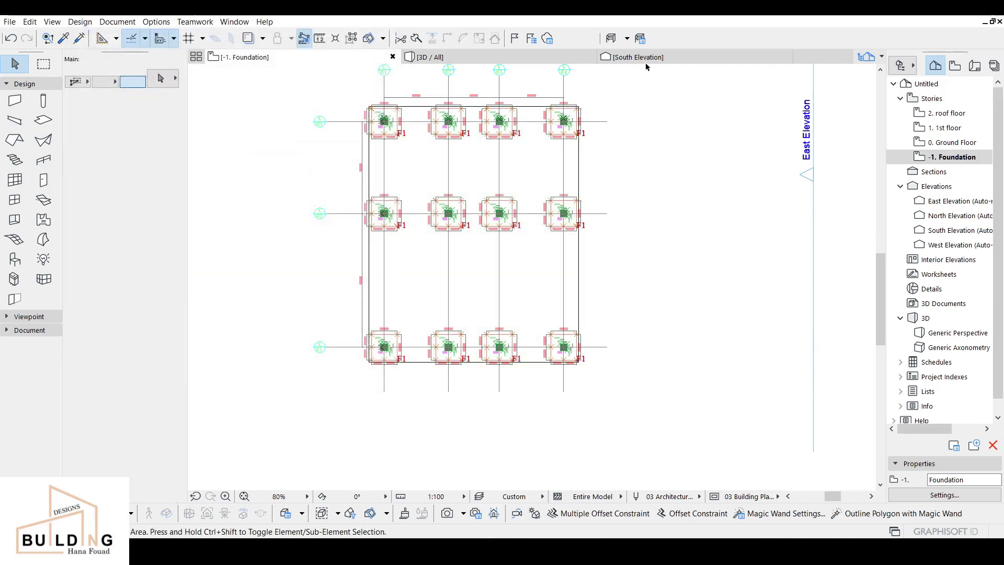
# Step: In the South Elevation, set the slab's reference plane location to its bottom face and return to the Foundation plan
pyautogui.click(646, 62)
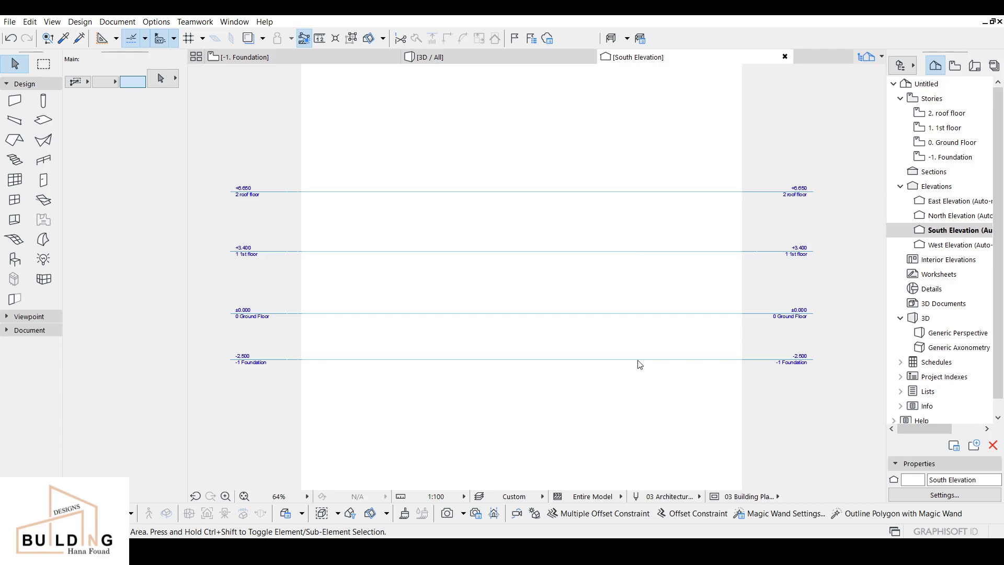
pyautogui.scroll(4, 639, 365)
pyautogui.scroll(2, 646, 366)
pyautogui.click(657, 357)
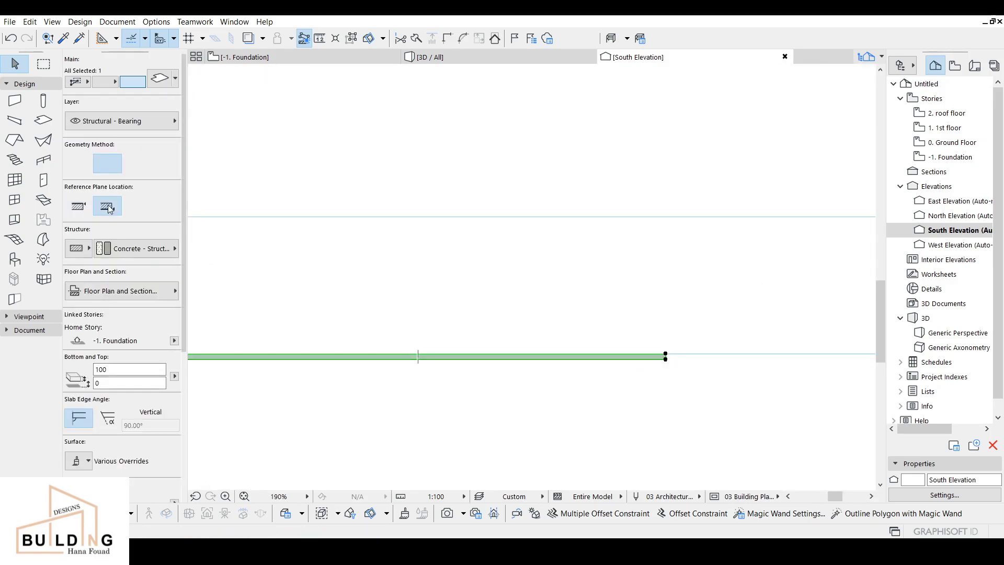
pyautogui.scroll(-3, 476, 265)
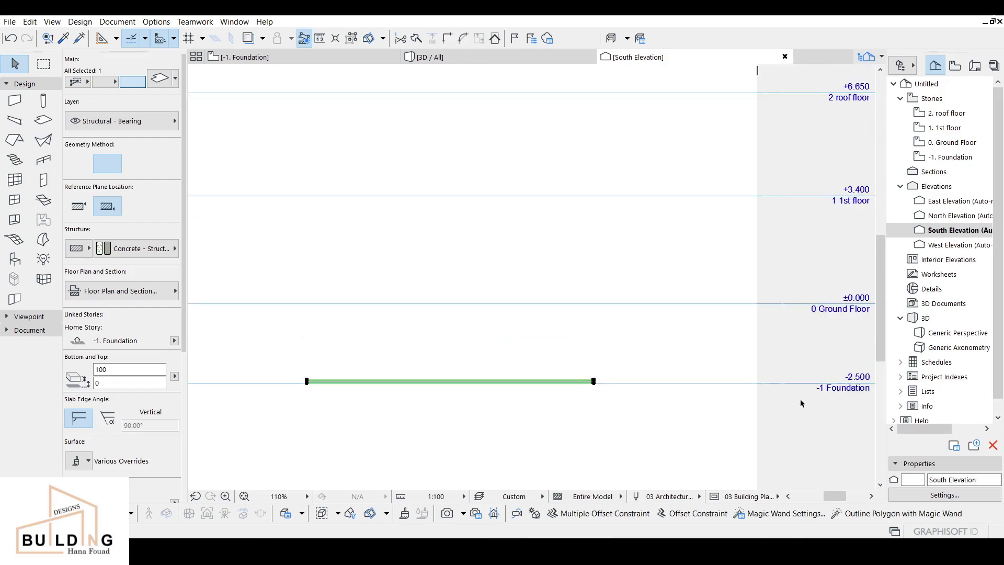
pyautogui.moveTo(598, 264); pyautogui.dragTo(560, 285, button='middle')
pyautogui.click(265, 57)
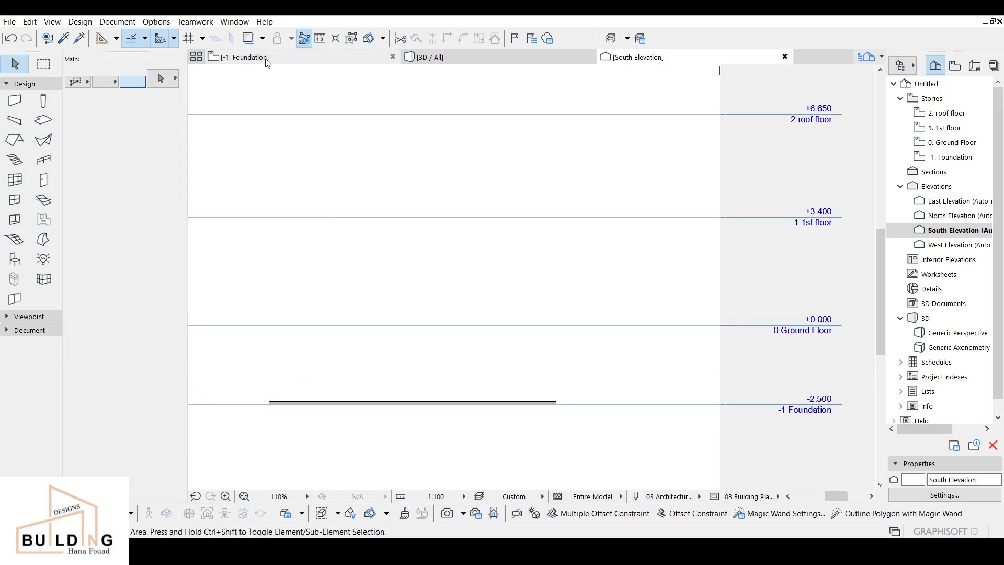
# Step: On the Foundation plan, set the Slab tool's default thickness to 600 and its home story offset to 100
pyautogui.press('Escape')
pyautogui.scroll(5, 397, 199)
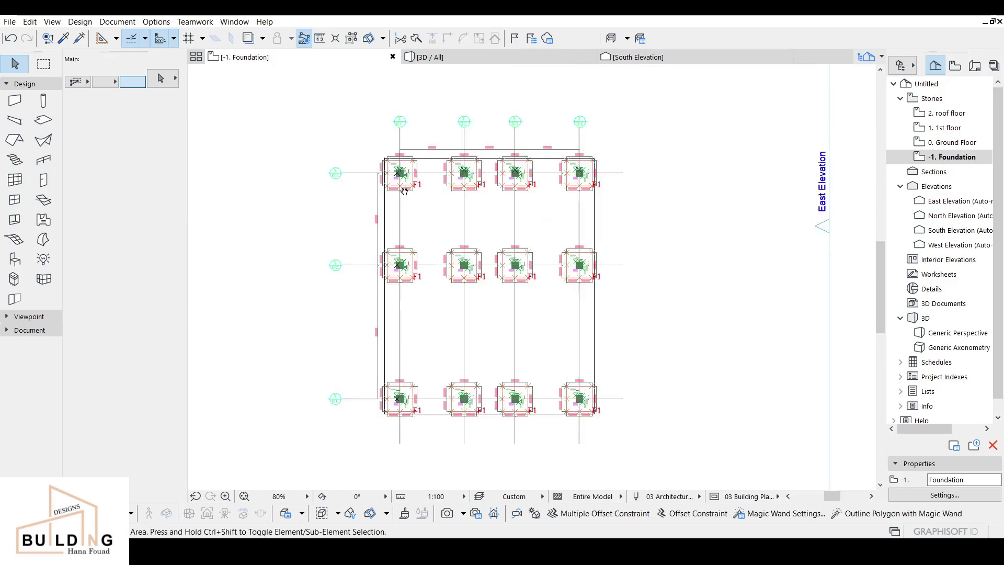
pyautogui.scroll(3, 387, 218)
pyautogui.moveTo(387, 218); pyautogui.dragTo(382, 298, button='middle')
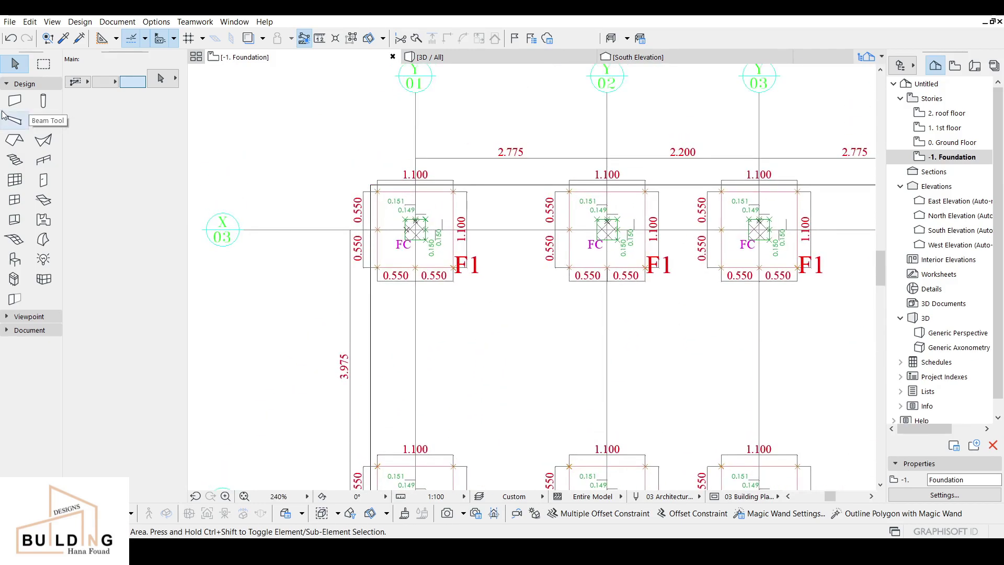
pyautogui.click(43, 120)
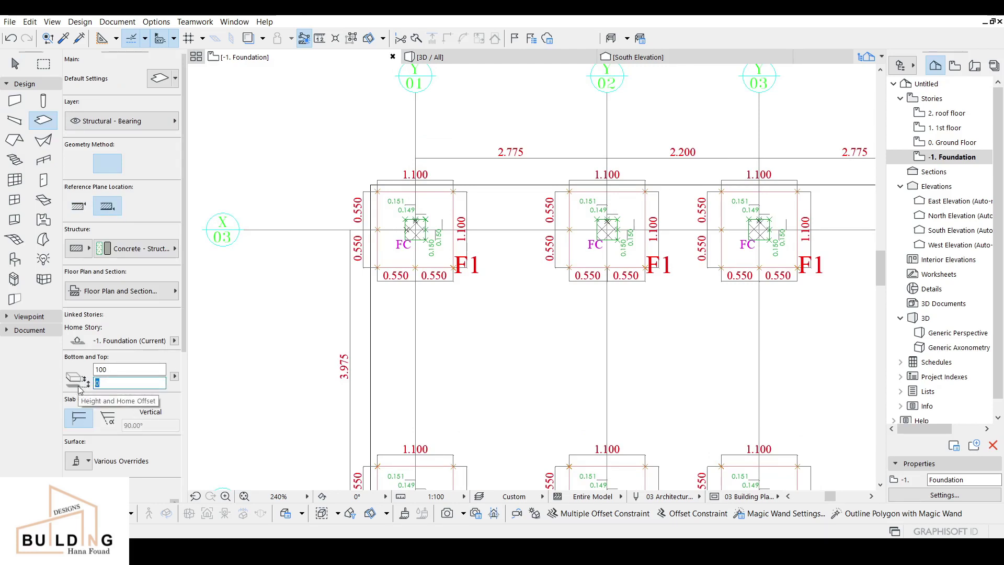
pyautogui.doubleClick(97, 369)
pyautogui.write('0')
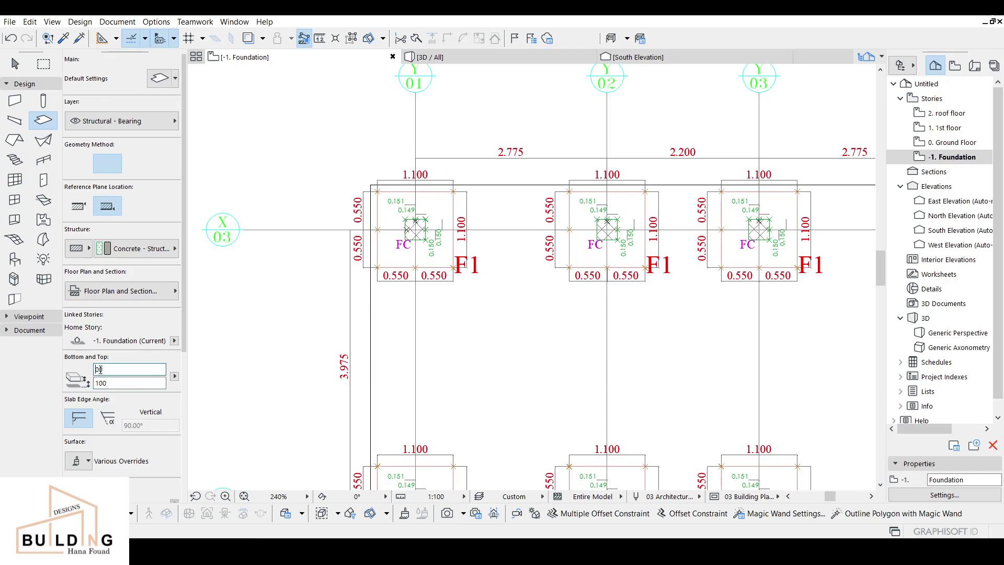
pyautogui.scroll(-3, 79, 432)
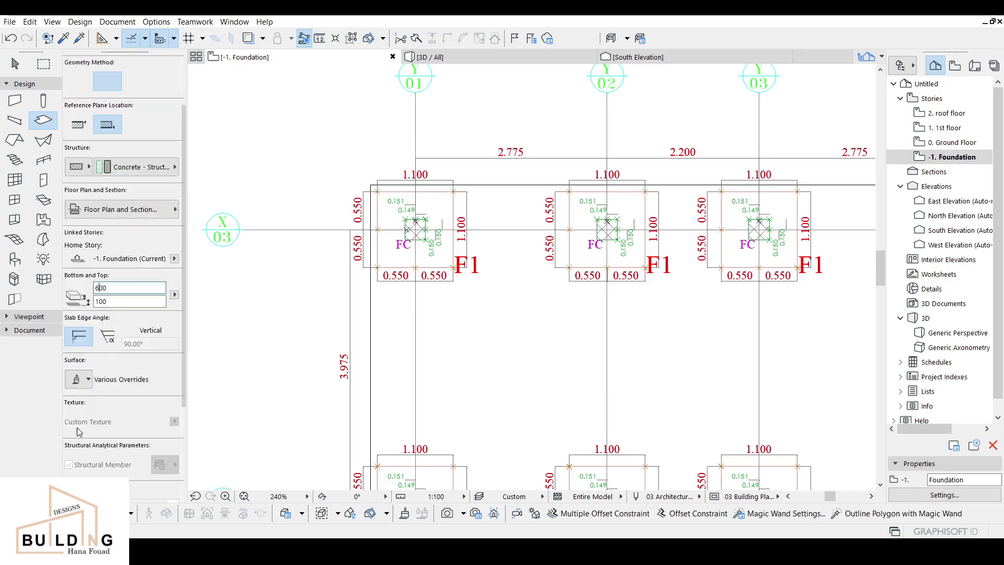
# Step: Override the slab default's top, edge and bottom surfaces with linked Concrete - 05 24
pyautogui.click(85, 315)
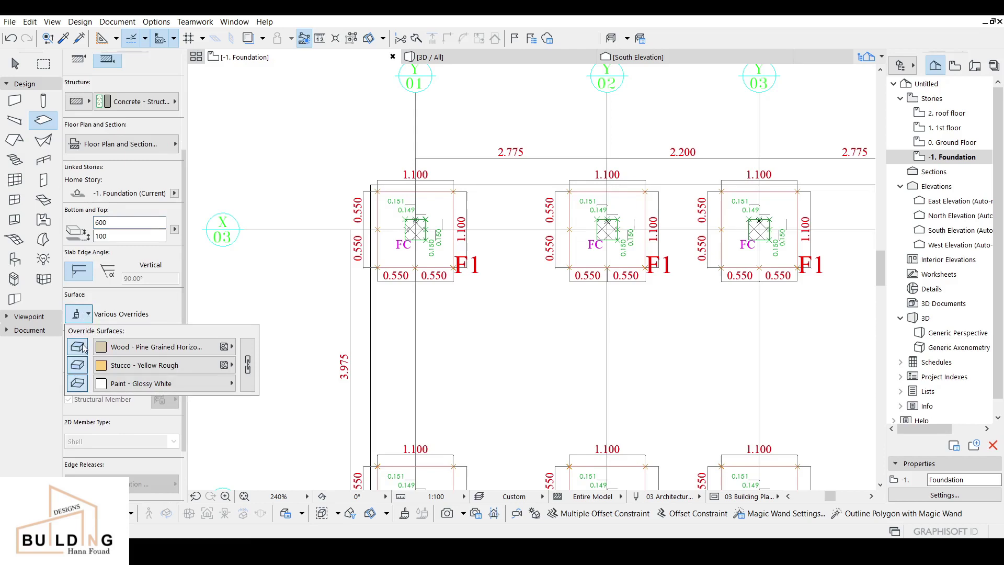
pyautogui.click(154, 347)
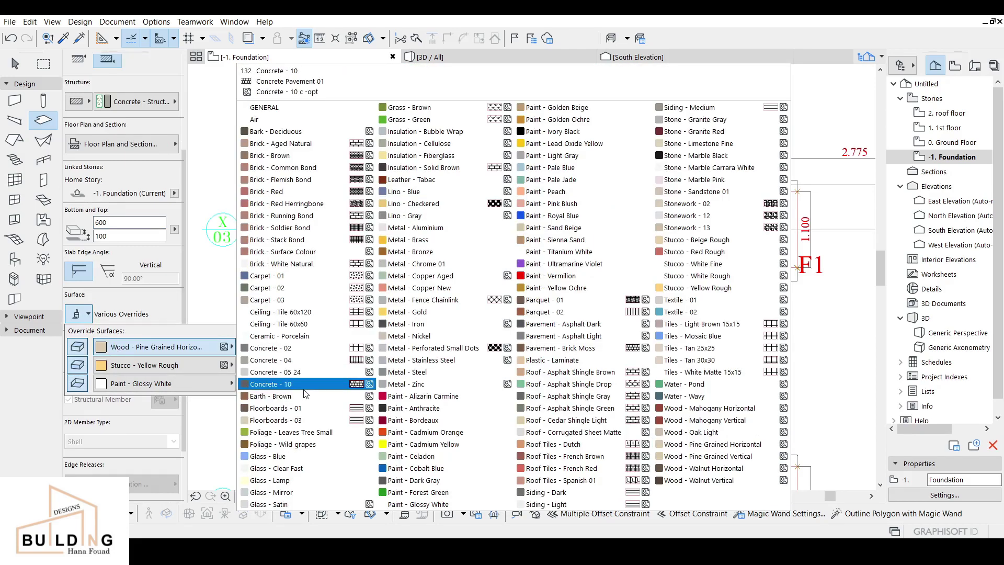
pyautogui.click(305, 372)
pyautogui.click(248, 365)
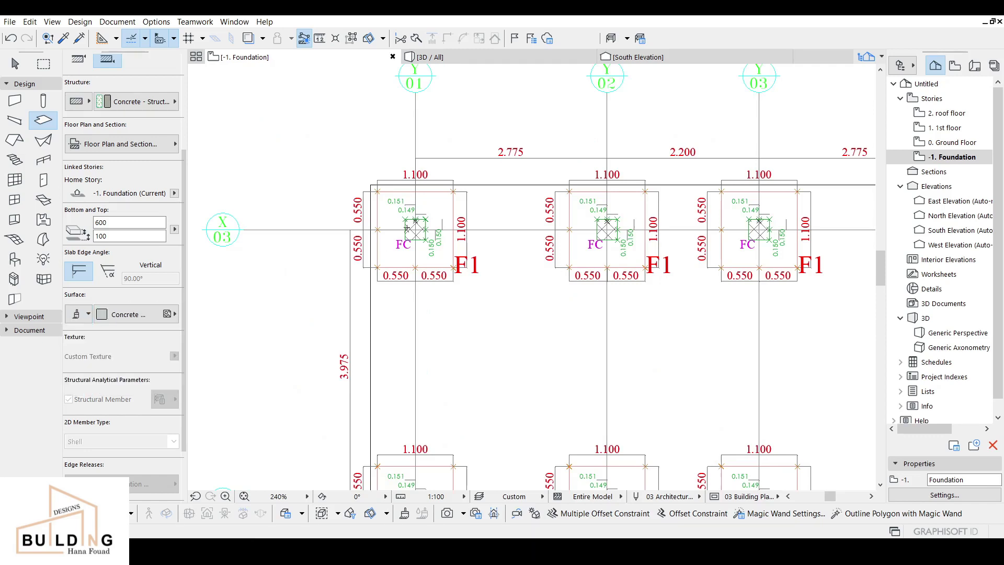
# Step: Draw the rectangular F1 footing slab corner to corner over the 1.100 outline at grid Y01/X03
pyautogui.scroll(3, 396, 195)
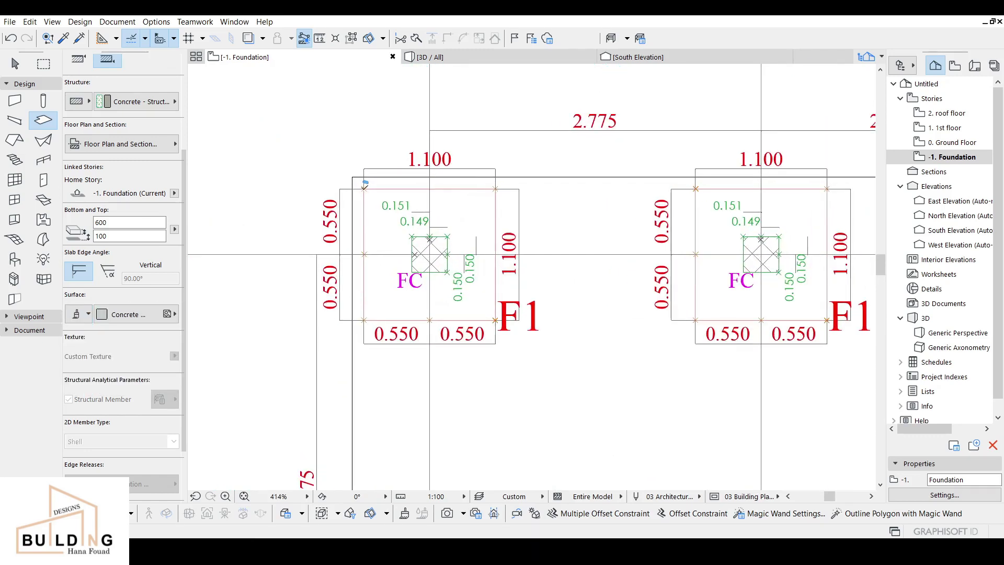
pyautogui.click(364, 189)
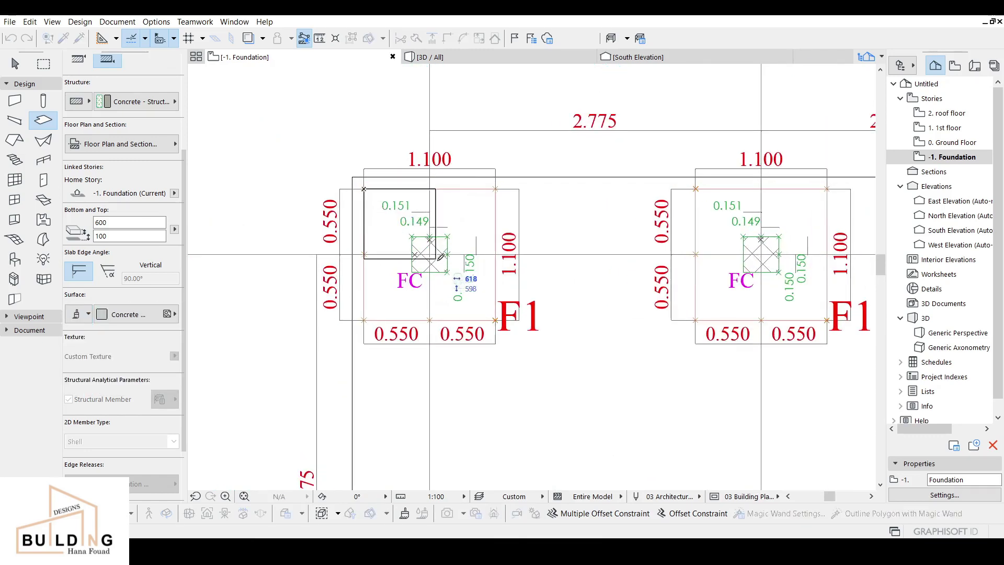
pyautogui.click(496, 319)
pyautogui.press('Escape')
# Step: In the South Elevation, set the footing's cut line pen and uncut line pen to black pen 1 (0.13 mm)
pyautogui.click(646, 62)
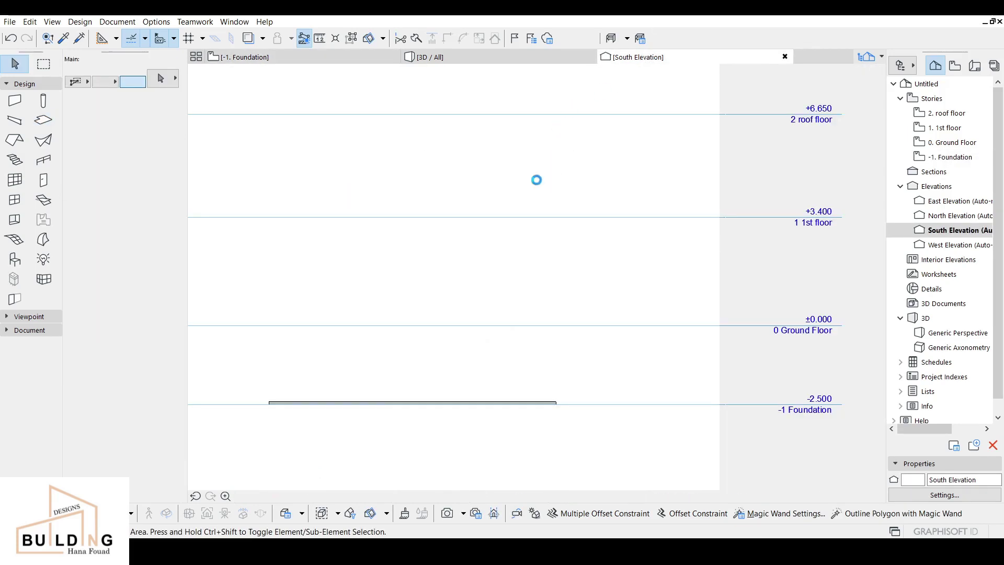
pyautogui.scroll(5, 363, 394)
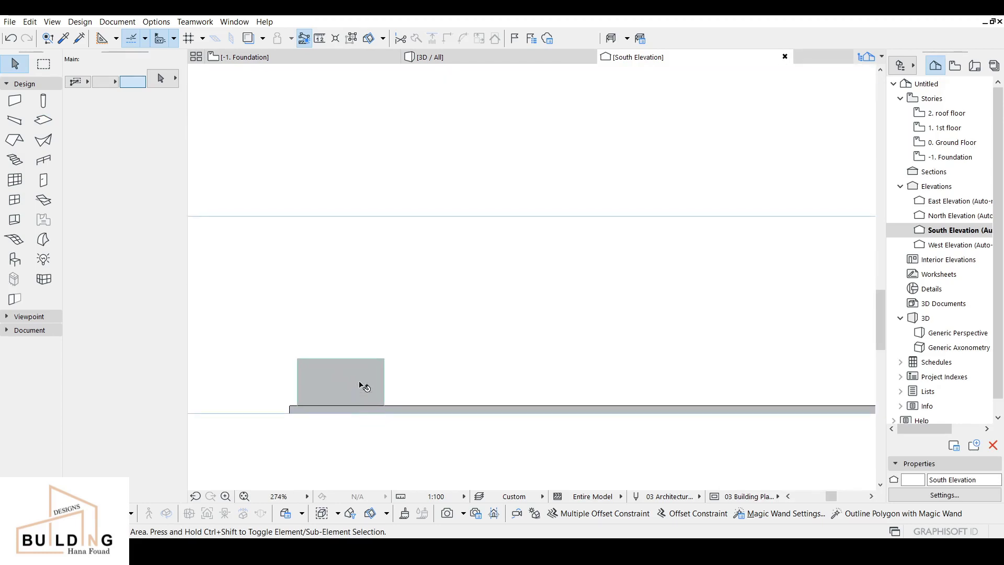
pyautogui.click(363, 388)
pyautogui.click(163, 77)
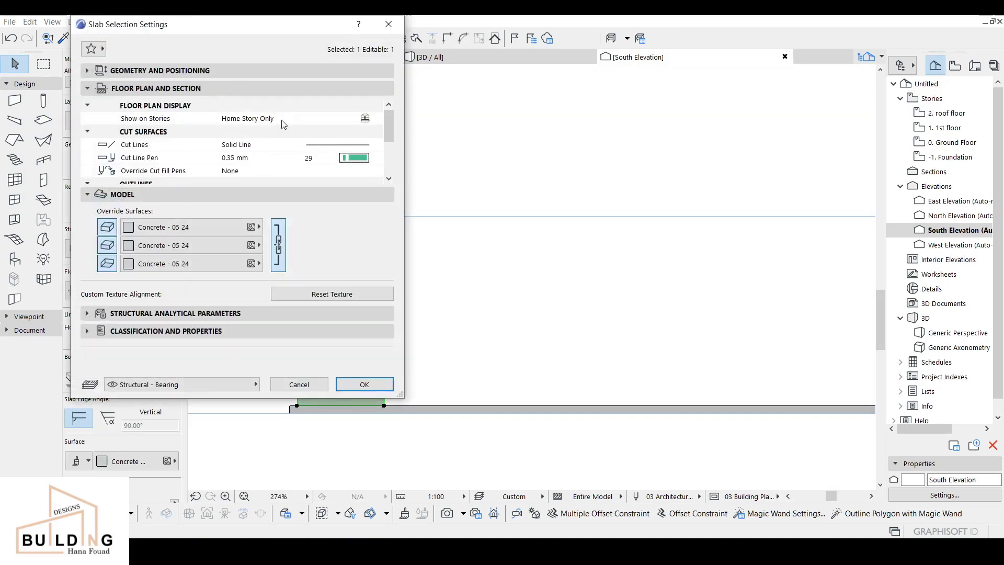
pyautogui.click(350, 155)
pyautogui.click(381, 143)
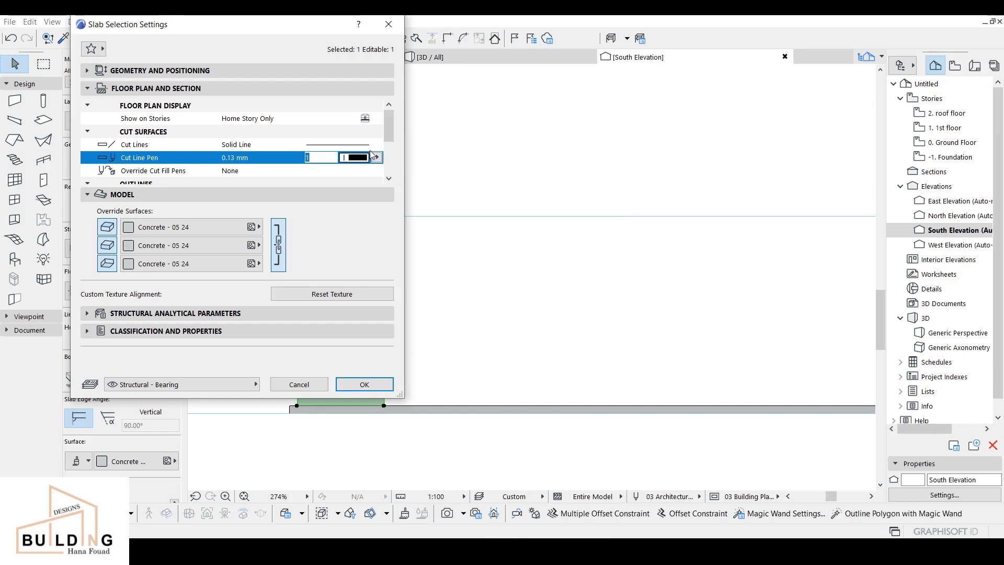
pyautogui.scroll(-1, 375, 156)
pyautogui.click(354, 170)
pyautogui.click(388, 168)
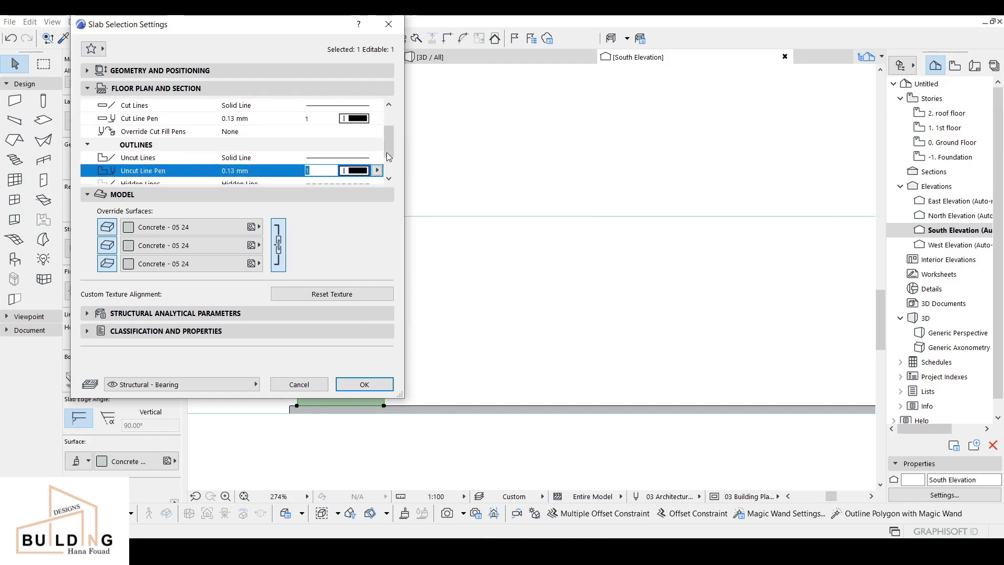
pyautogui.click(365, 384)
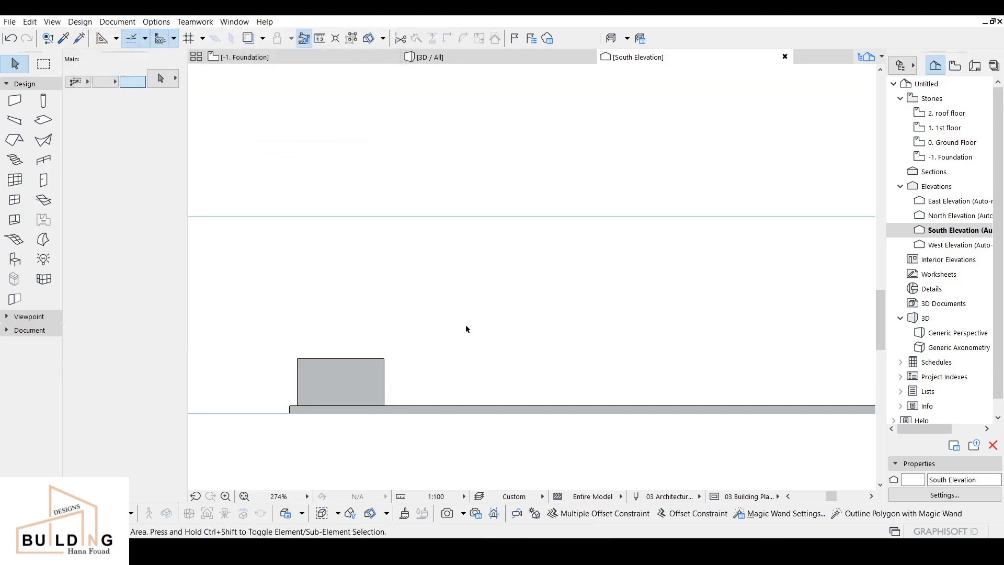
# Step: On the Foundation plan, use Drag Multiple Copies to place the footing on the F1 outlines at Y02, Y03 and Y04
pyautogui.click(324, 58)
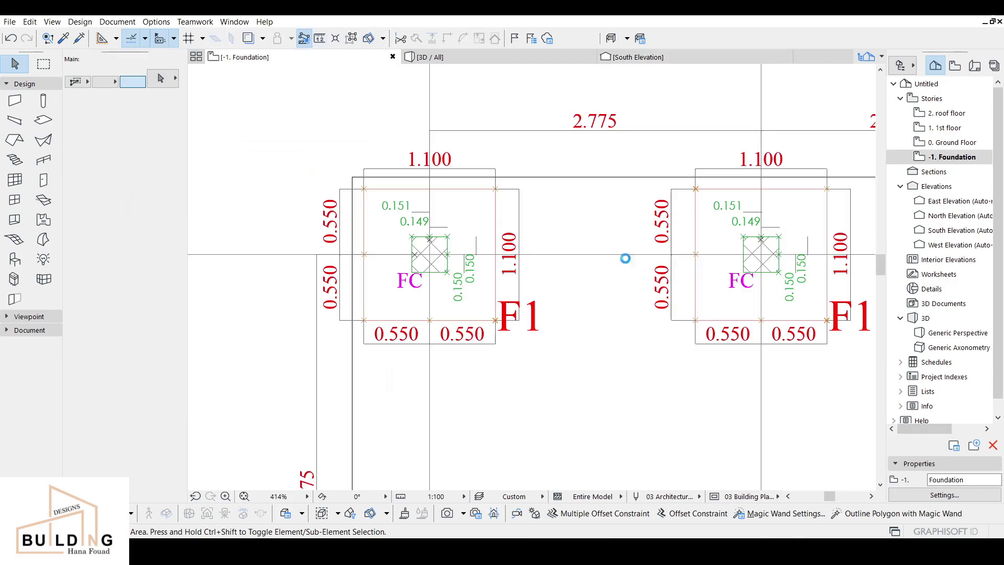
pyautogui.click(481, 219)
pyautogui.rightClick(481, 219)
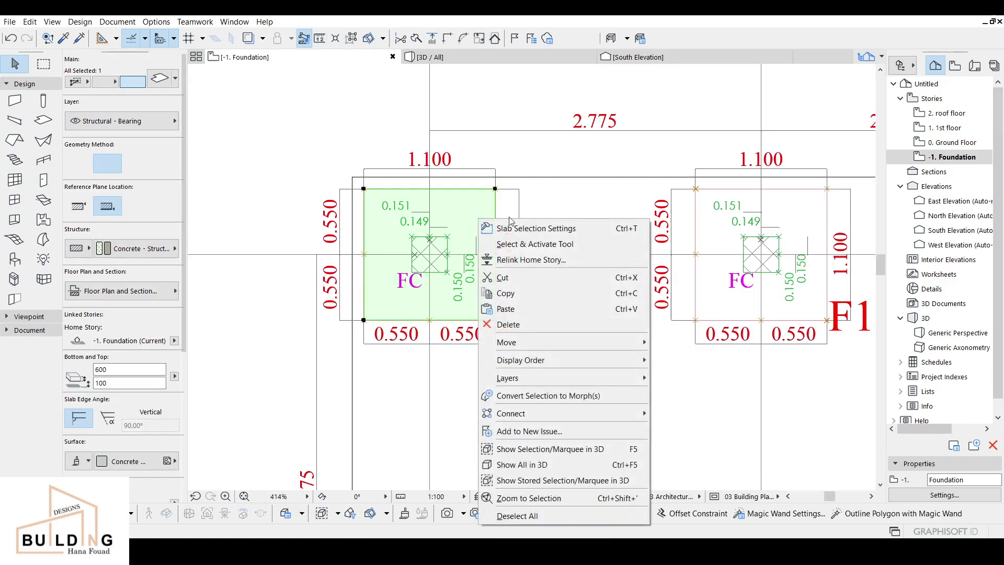
pyautogui.moveTo(550, 346)
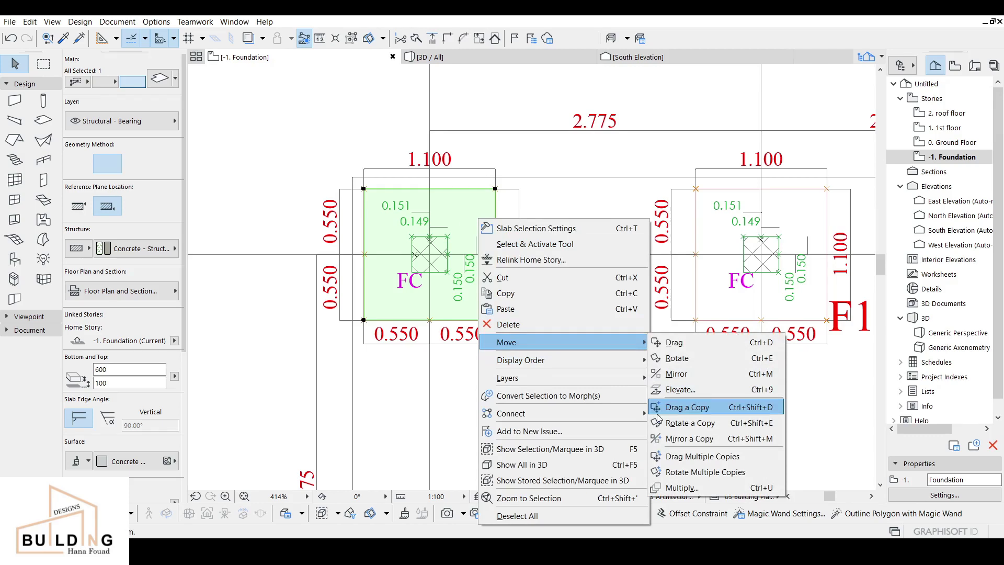
pyautogui.click(693, 457)
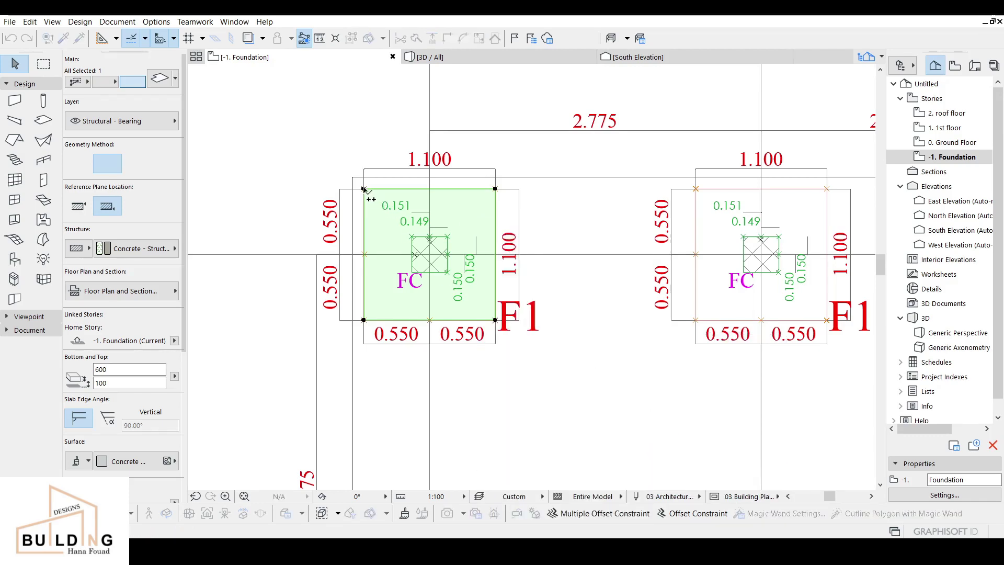
pyautogui.click(364, 189)
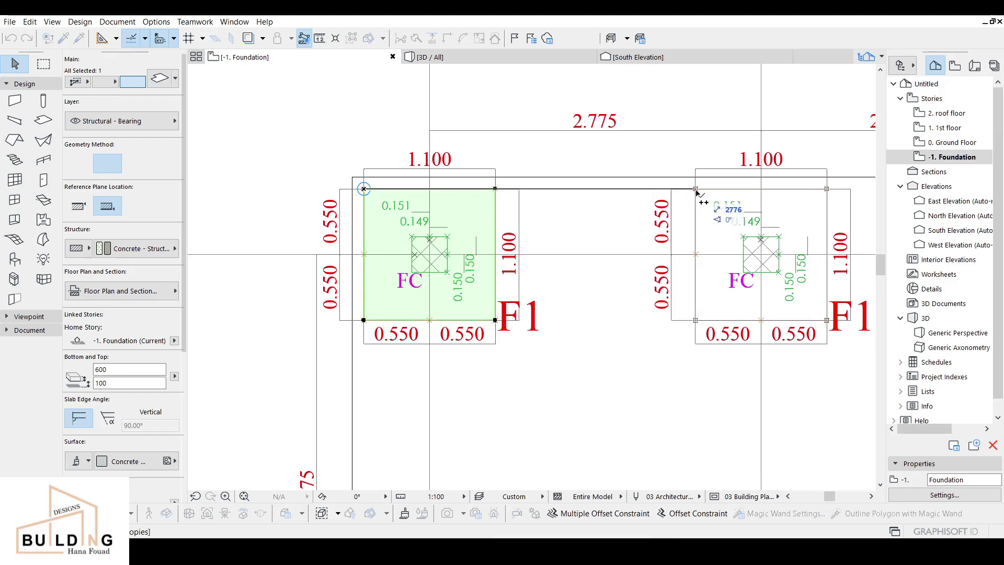
pyautogui.moveTo(700, 214); pyautogui.dragTo(471, 209, button='middle')
pyautogui.scroll(-2, 471, 209)
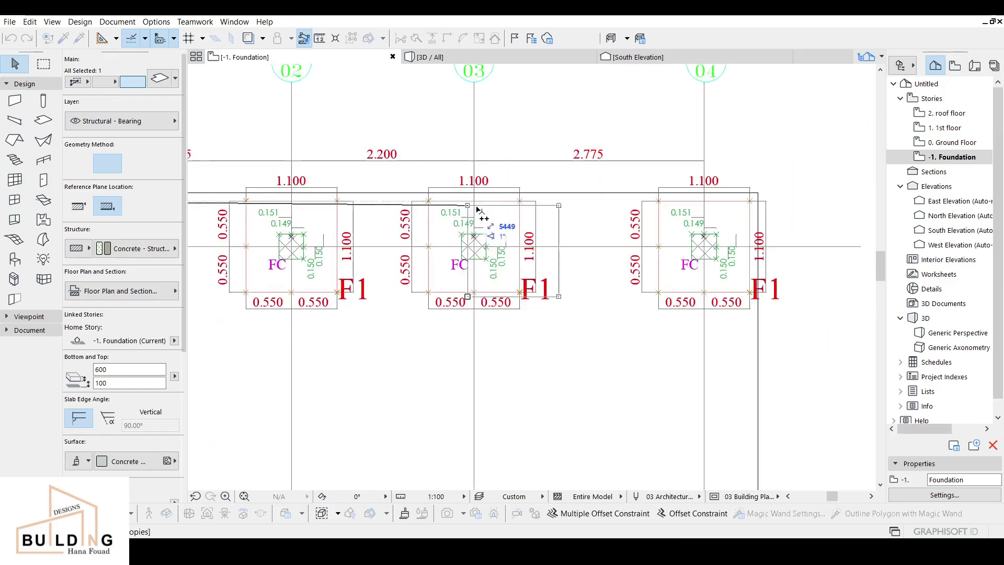
pyautogui.click(428, 202)
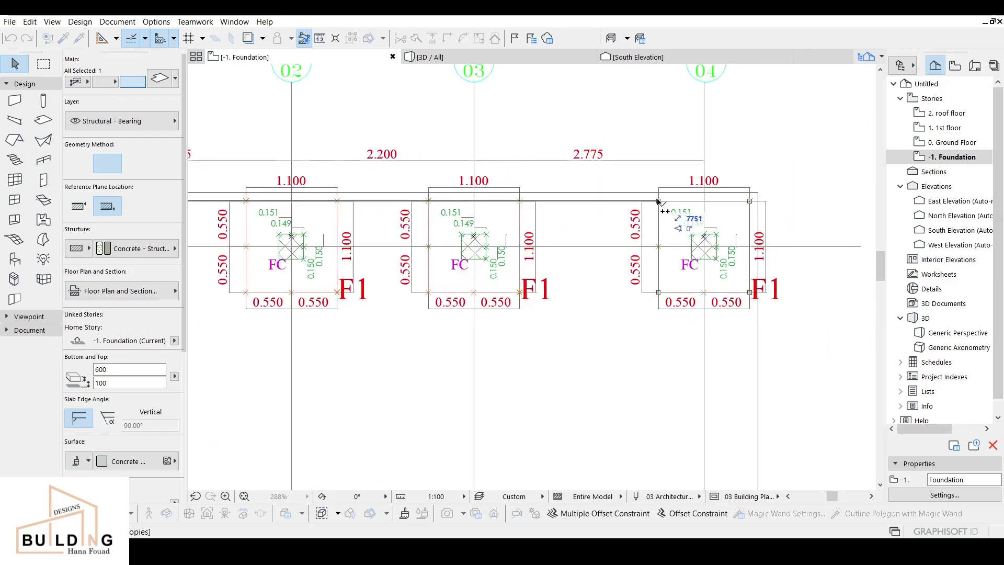
pyautogui.click(658, 201)
# Step: Use Drag Multiple Copies to copy the row of four footings from grid X03 onto the F1 outlines along X02 and X01
pyautogui.scroll(-2, 615, 264)
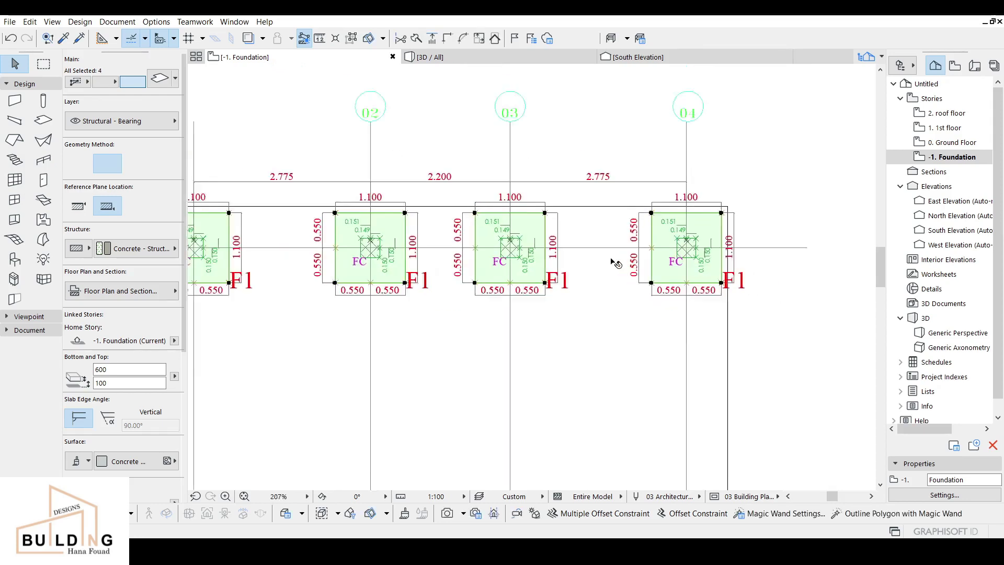
pyautogui.scroll(-2, 602, 259)
pyautogui.scroll(3, 349, 222)
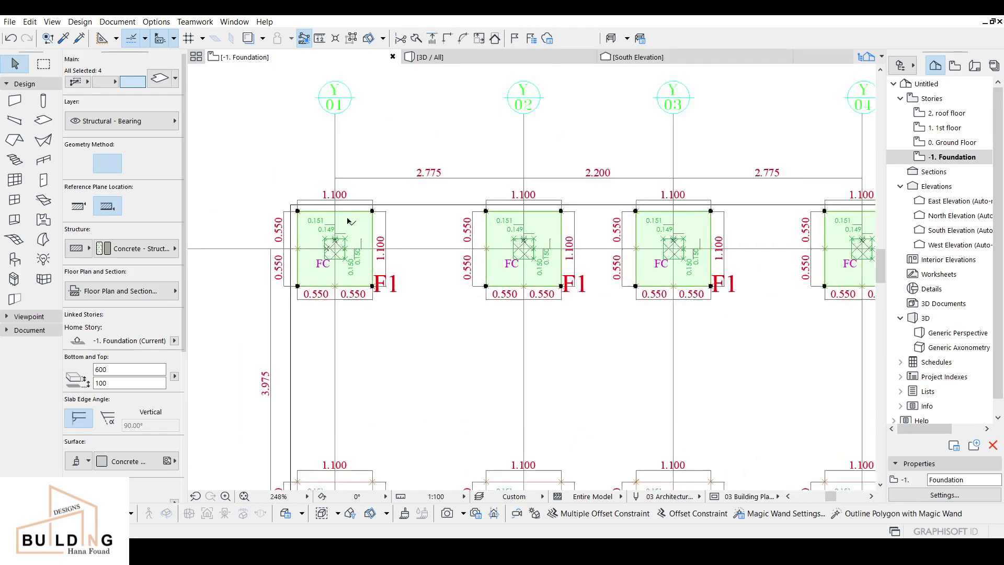
pyautogui.scroll(1, 349, 221)
pyautogui.rightClick(352, 224)
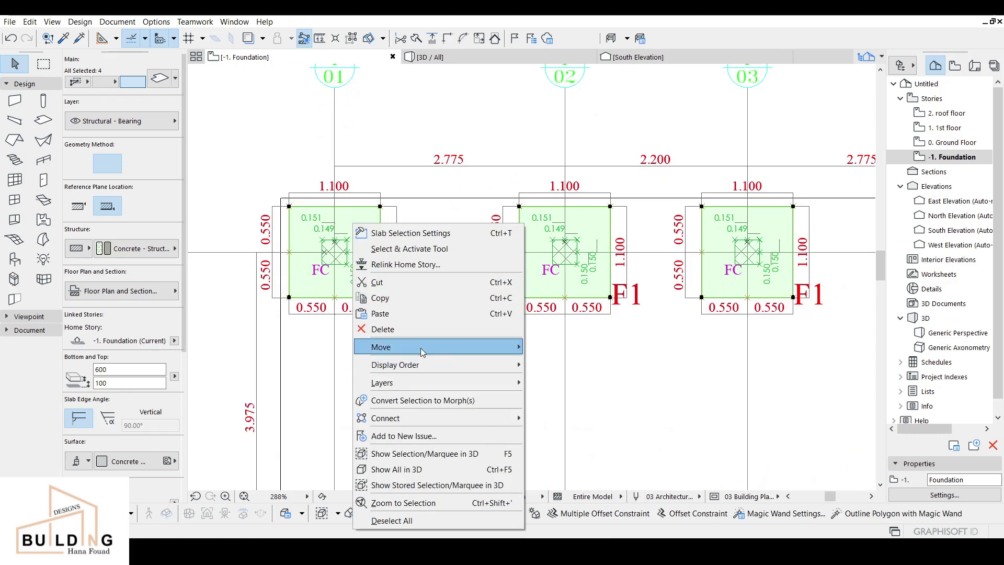
pyautogui.moveTo(422, 352)
pyautogui.click(581, 463)
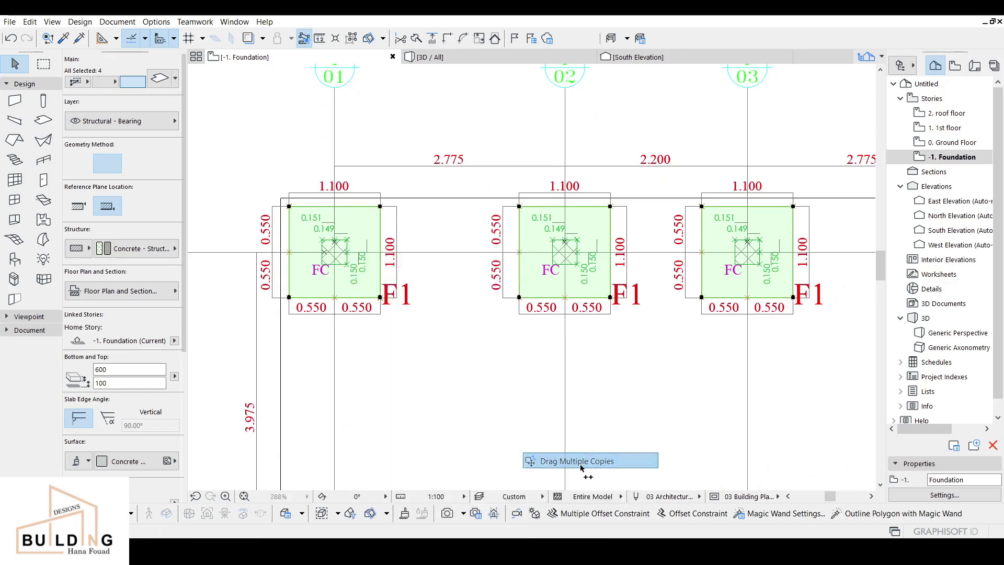
pyautogui.click(289, 207)
pyautogui.scroll(-2, 359, 331)
pyautogui.moveTo(359, 332); pyautogui.dragTo(377, 117, button='middle')
pyautogui.scroll(3, 328, 253)
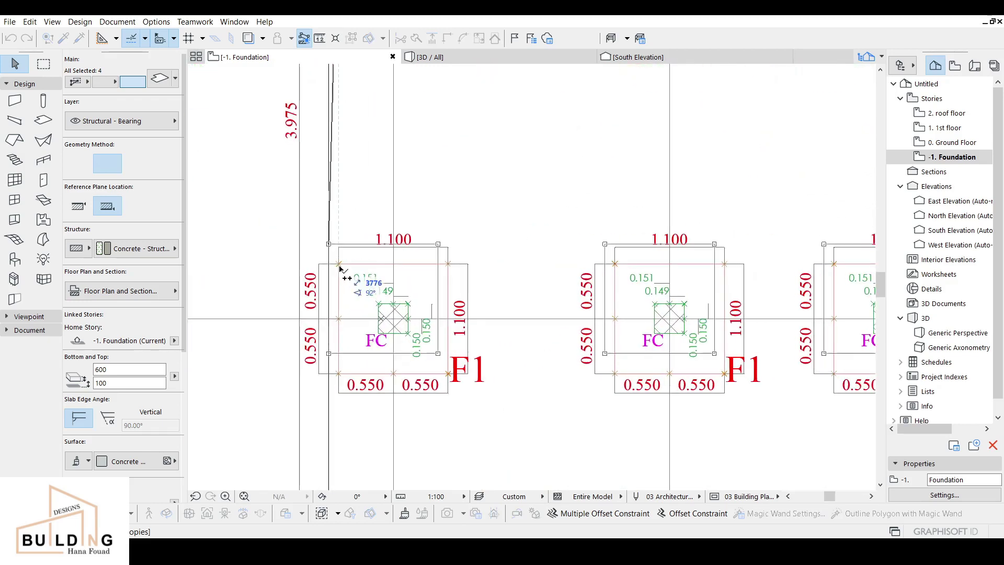
pyautogui.scroll(-2, 414, 346)
pyautogui.scroll(1, 399, 351)
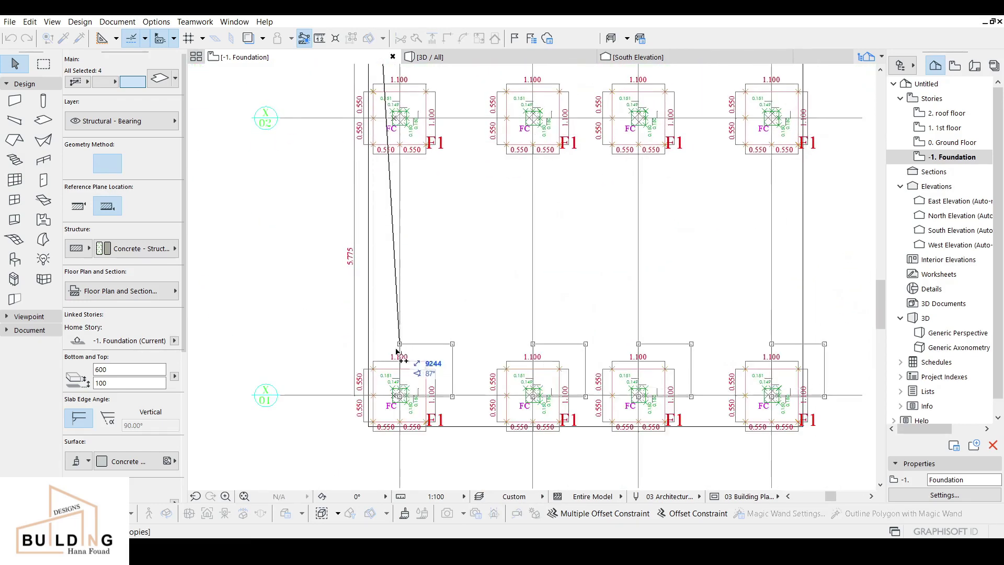
pyautogui.scroll(2, 398, 351)
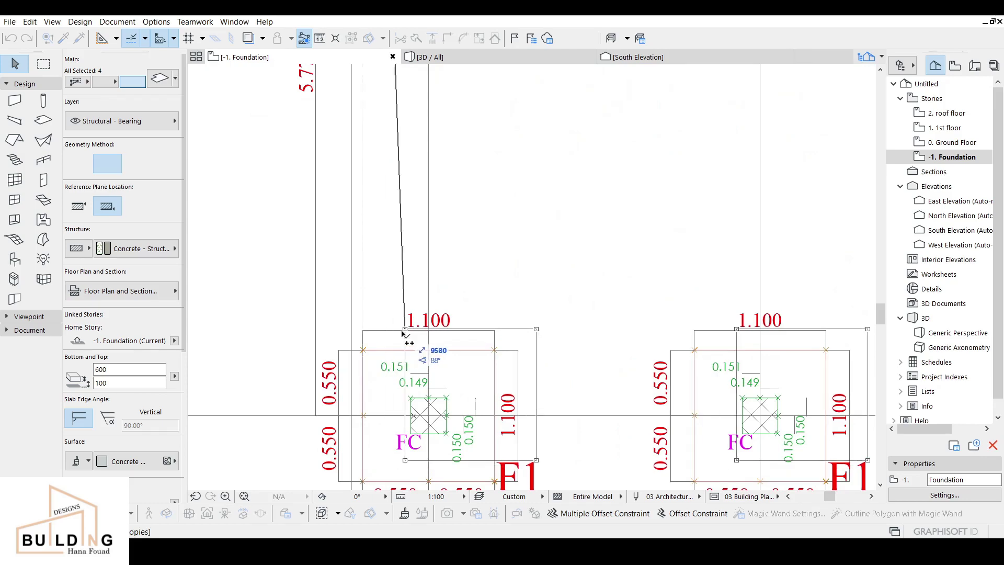
pyautogui.click(363, 350)
# Step: Deselect the footings and examine their layout on the base slab in the 3D view
pyautogui.scroll(-3, 457, 233)
pyautogui.scroll(1, 477, 213)
pyautogui.moveTo(477, 213); pyautogui.dragTo(455, 226, button='middle')
pyautogui.click(461, 108)
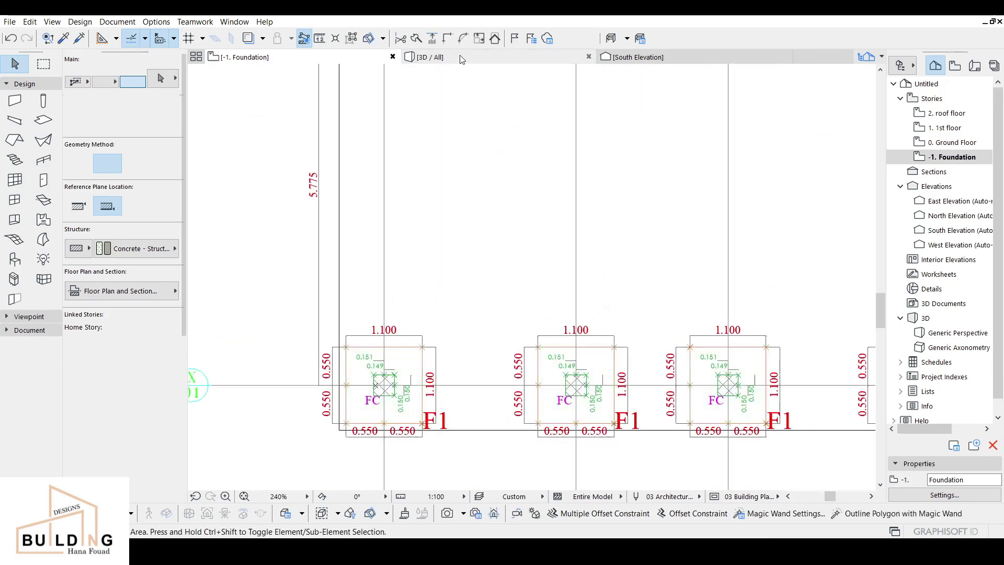
pyautogui.click(462, 62)
pyautogui.keyDown('shift'); pyautogui.moveTo(563, 306); pyautogui.dragTo(503, 293, button='middle'); pyautogui.keyUp('shift')
pyautogui.scroll(2, 505, 312)
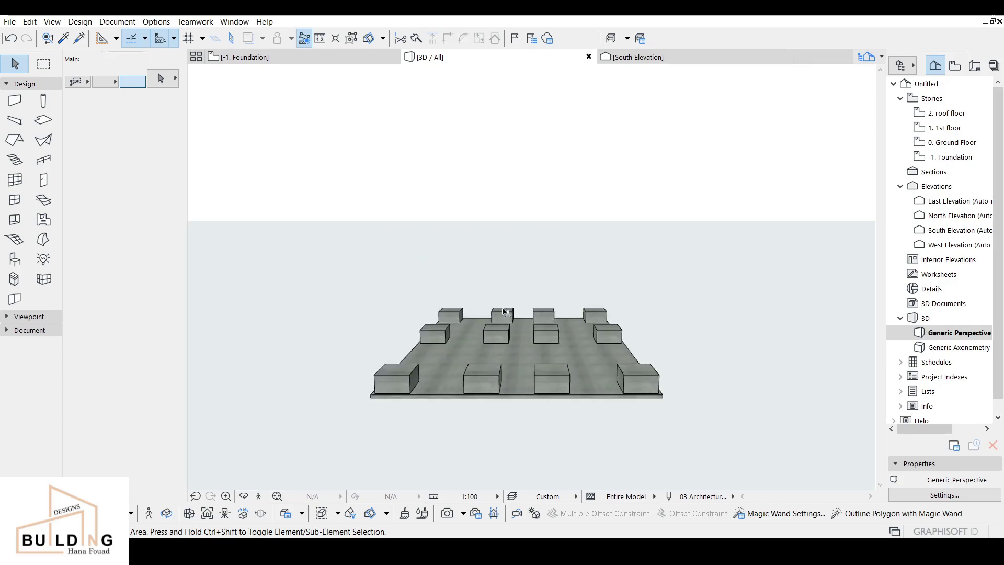
# Step: On the Foundation plan, start the Column tool near the F1 footings along grid X03 and open its default settings
pyautogui.click(308, 59)
pyautogui.press('Escape')
pyautogui.scroll(2, 355, 247)
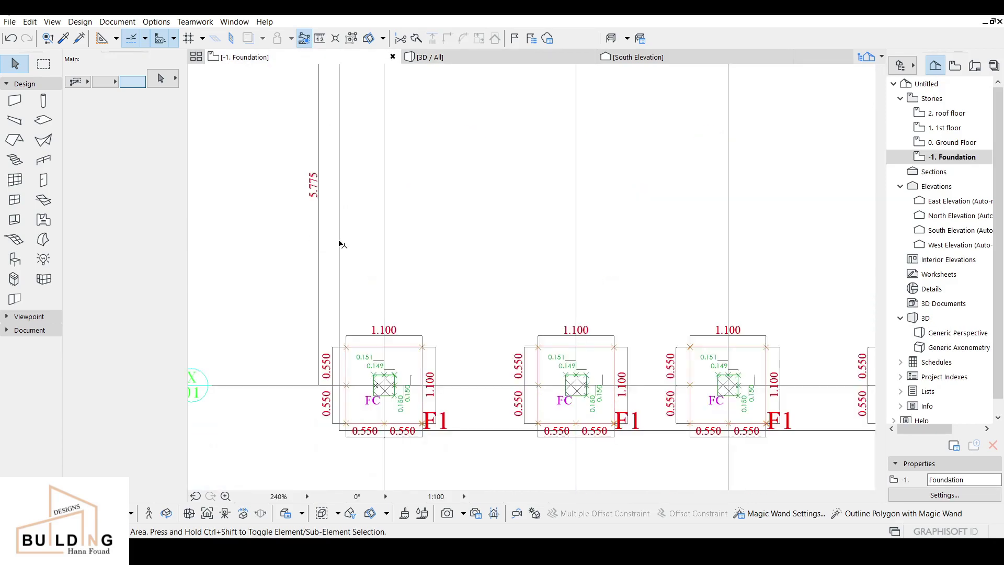
pyautogui.moveTo(381, 157); pyautogui.dragTo(374, 328, button='middle')
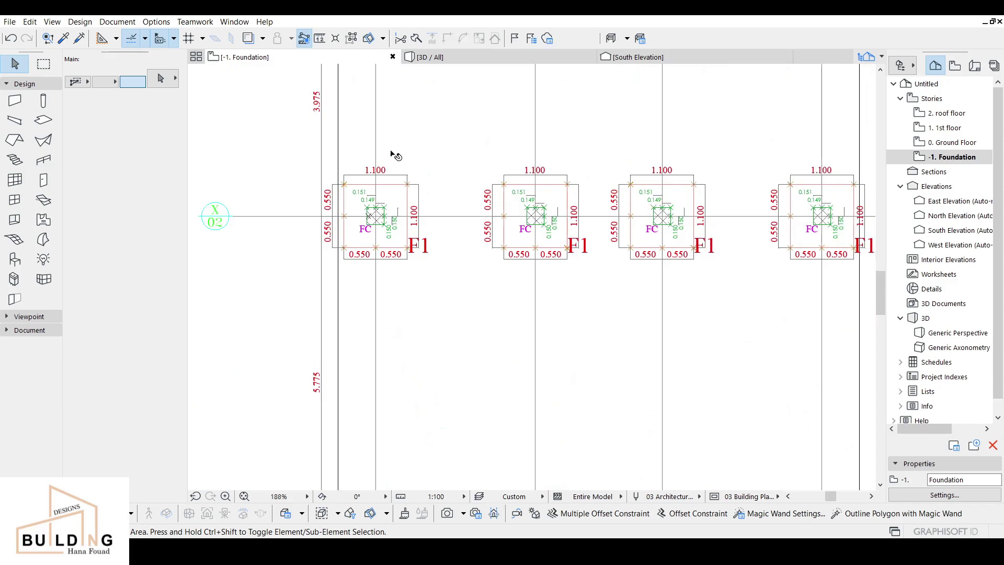
pyautogui.scroll(-2, 392, 280)
pyautogui.scroll(3, 372, 159)
pyautogui.scroll(2, 373, 162)
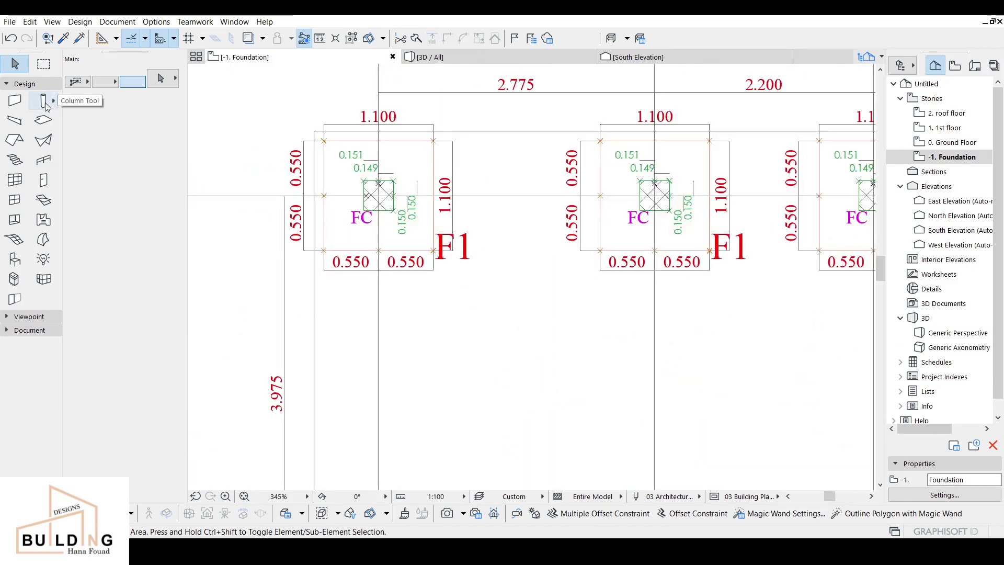
pyautogui.click(44, 103)
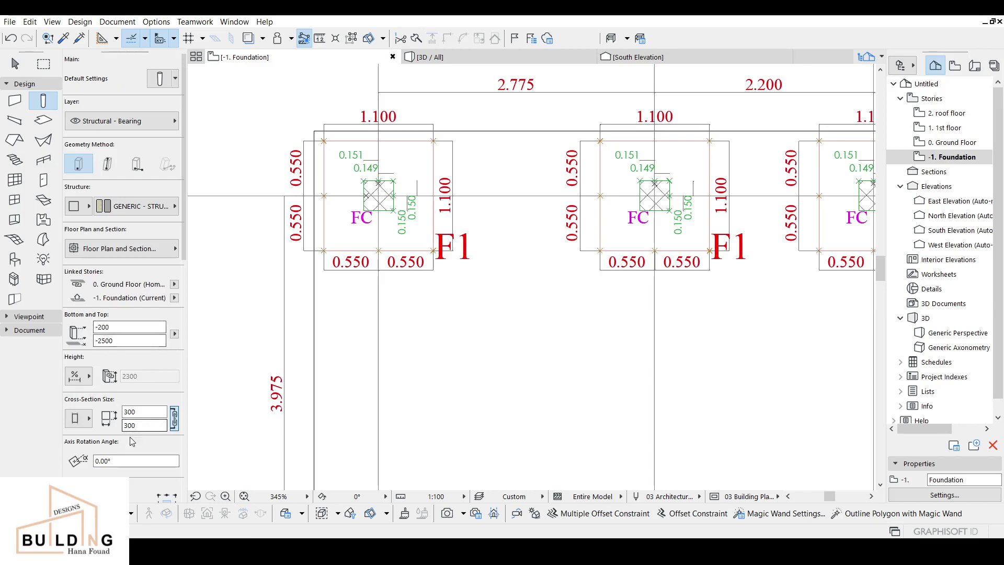
pyautogui.click(158, 81)
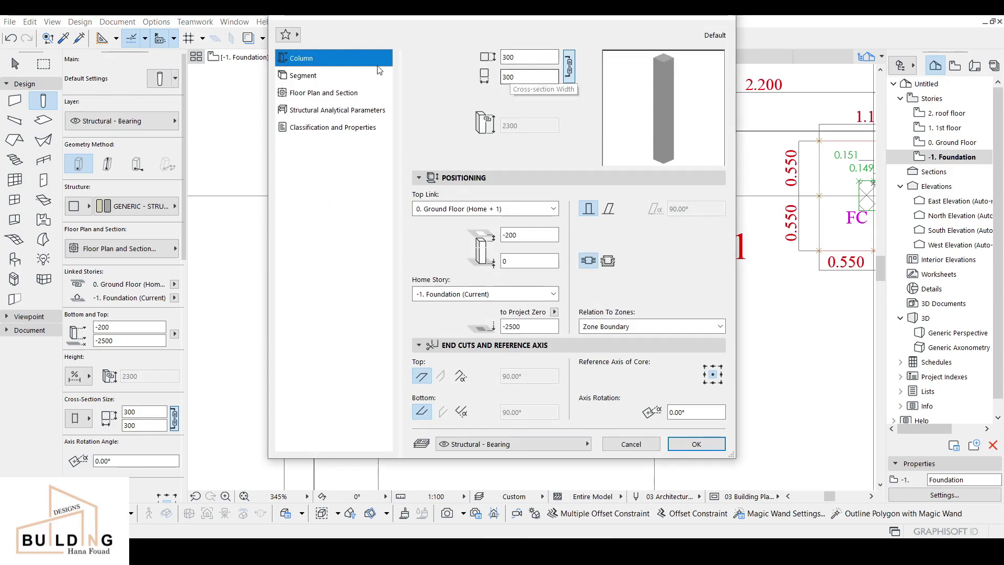
# Step: Override the column segment's surfaces with Concrete - 05 24 and link both surfaces so they share it
pyautogui.click(304, 76)
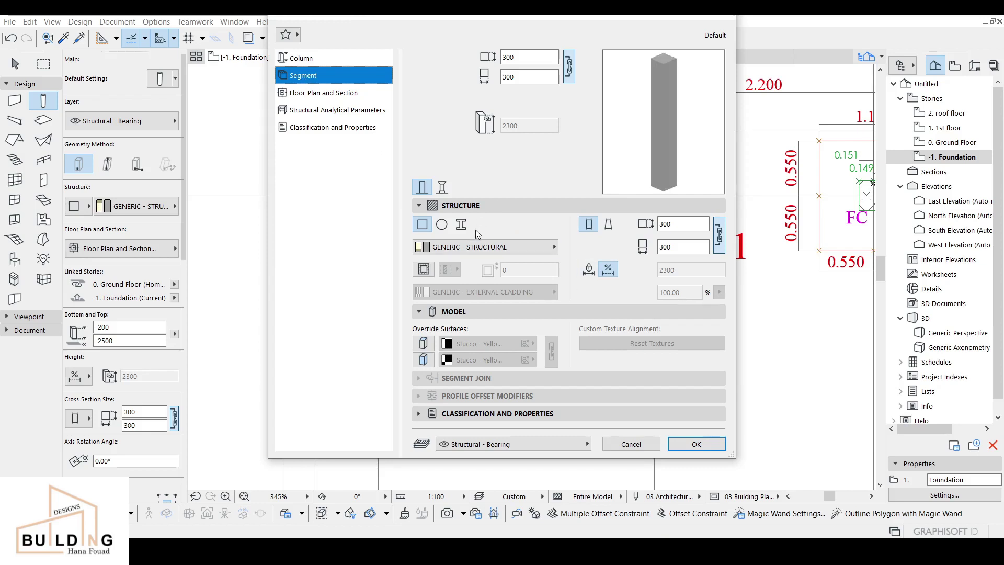
pyautogui.click(424, 343)
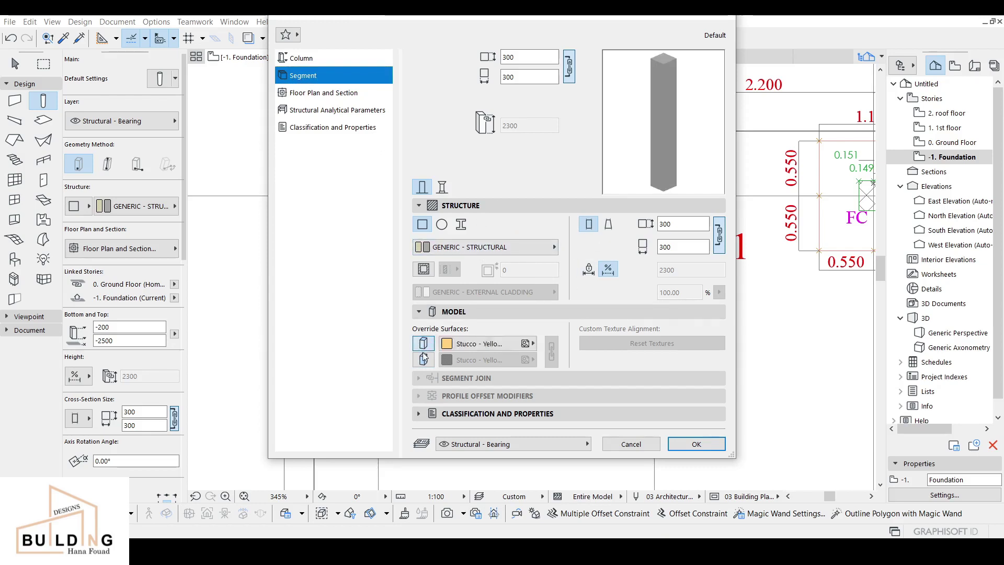
pyautogui.click(424, 359)
pyautogui.click(471, 360)
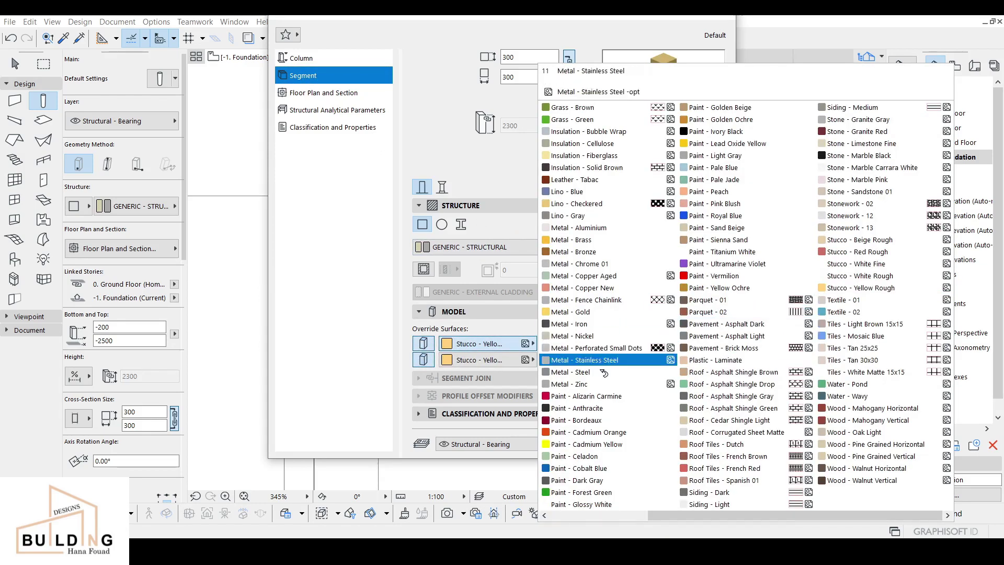
pyautogui.scroll(2, 604, 373)
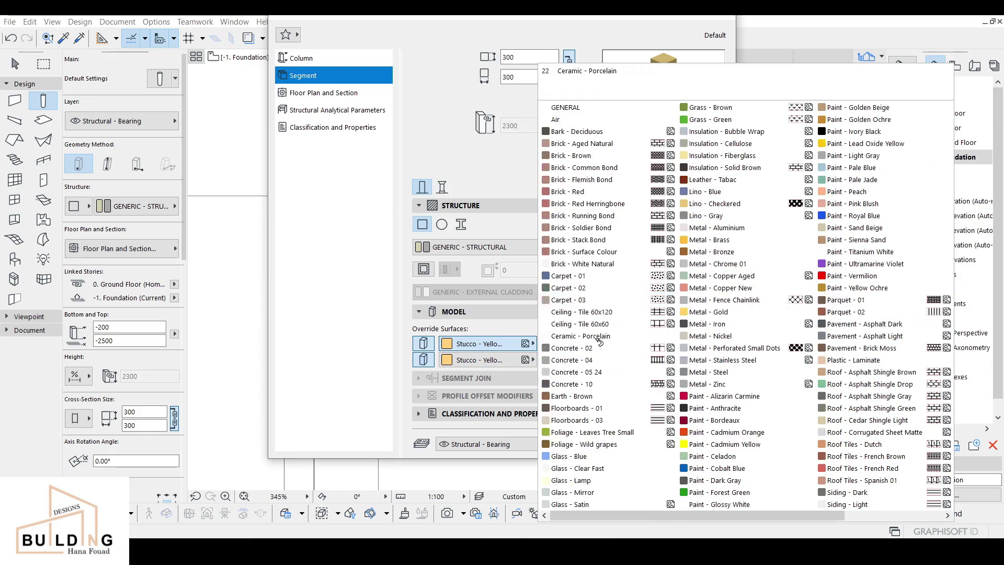
pyautogui.click(544, 372)
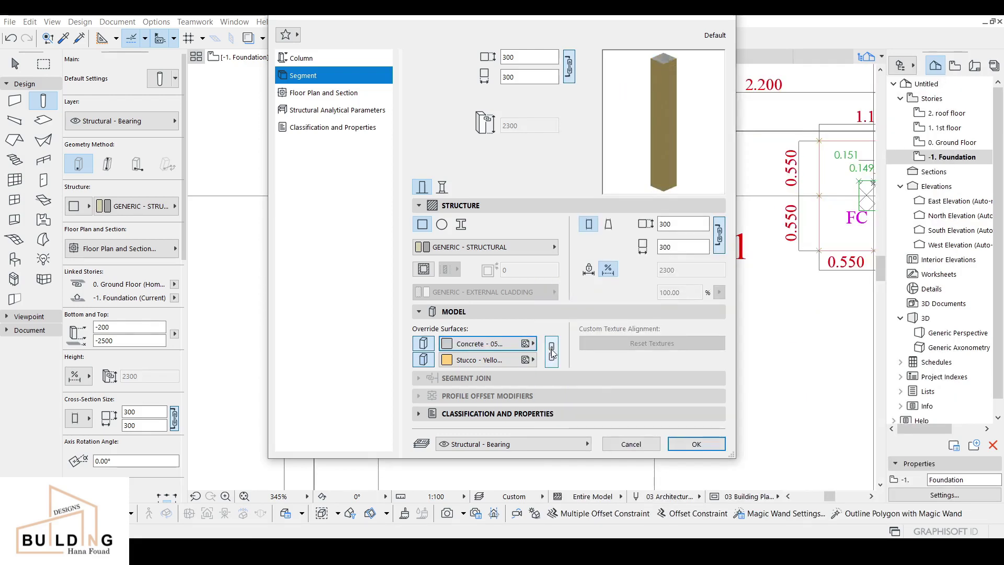
pyautogui.click(553, 353)
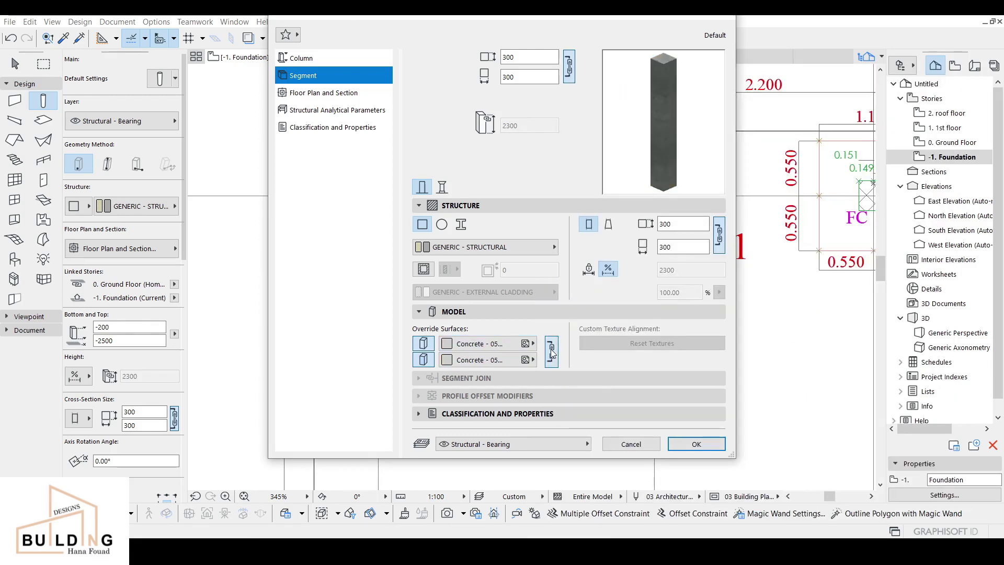
pyautogui.click(443, 208)
# Step: In the column's floor plan and section settings, set the core line pen to black pen 1 (0.13 mm)
pyautogui.click(317, 94)
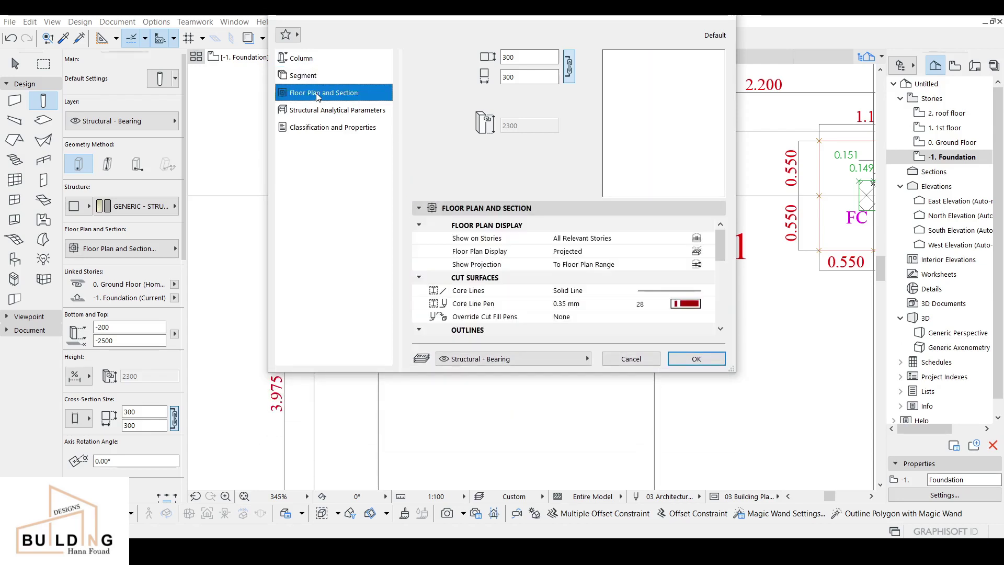
pyautogui.scroll(-1, 693, 250)
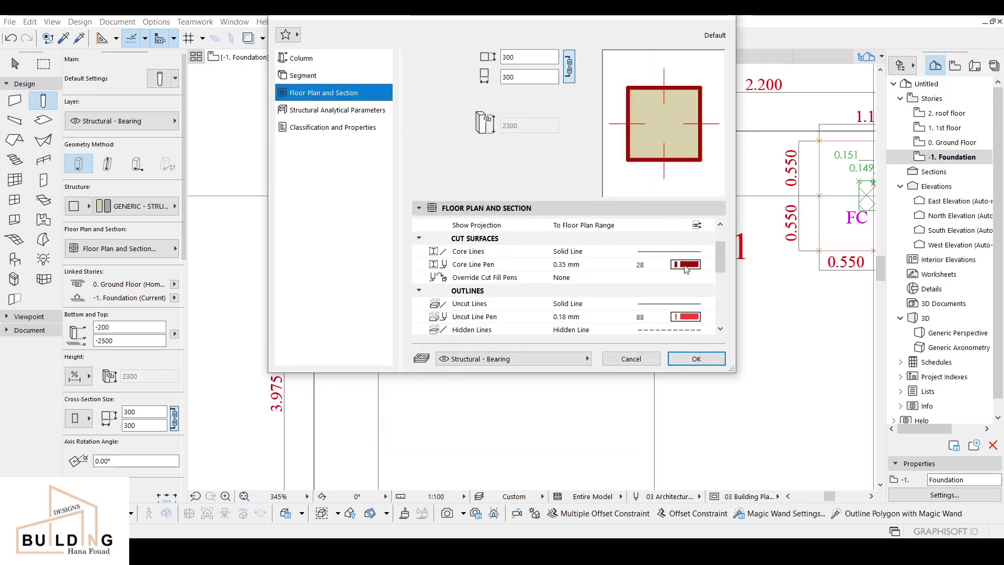
pyautogui.click(685, 265)
pyautogui.click(726, 262)
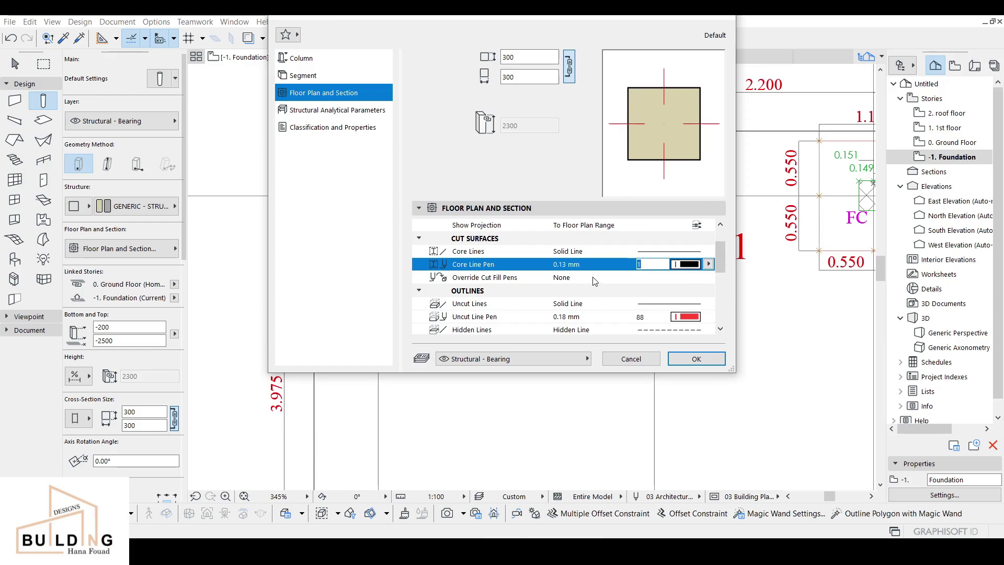
# Step: Override the column's cut fill background pen with grey pen 22 (0.35 mm)
pyautogui.click(595, 279)
pyautogui.click(708, 278)
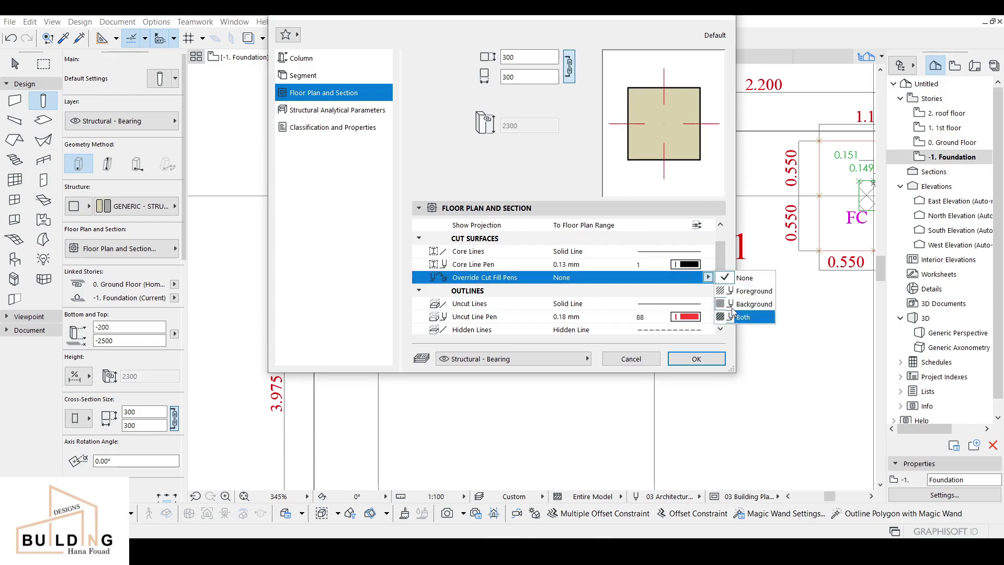
pyautogui.click(747, 305)
pyautogui.click(691, 292)
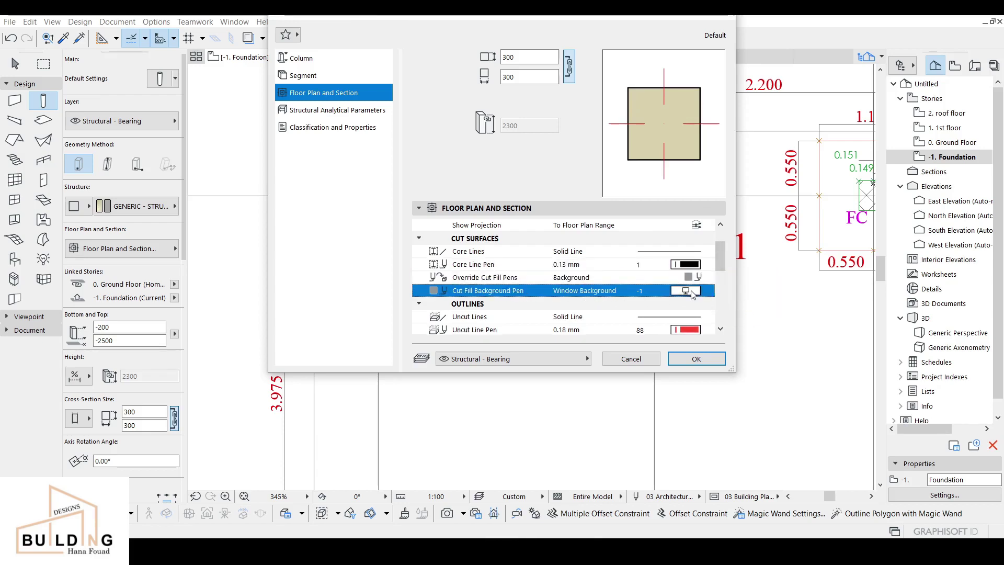
pyautogui.click(732, 304)
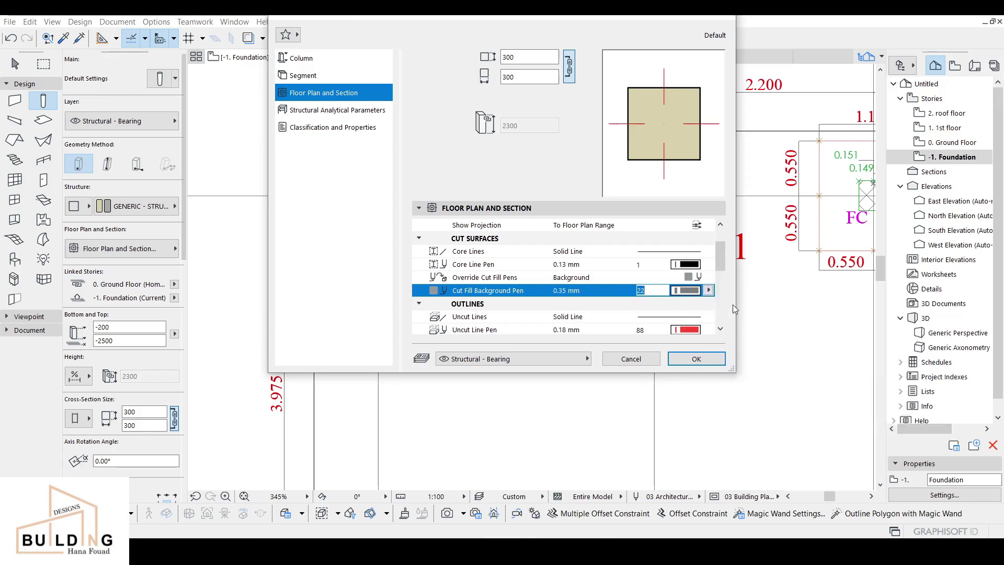
# Step: Set the column's floor plan symbol type to X
pyautogui.scroll(-1, 704, 317)
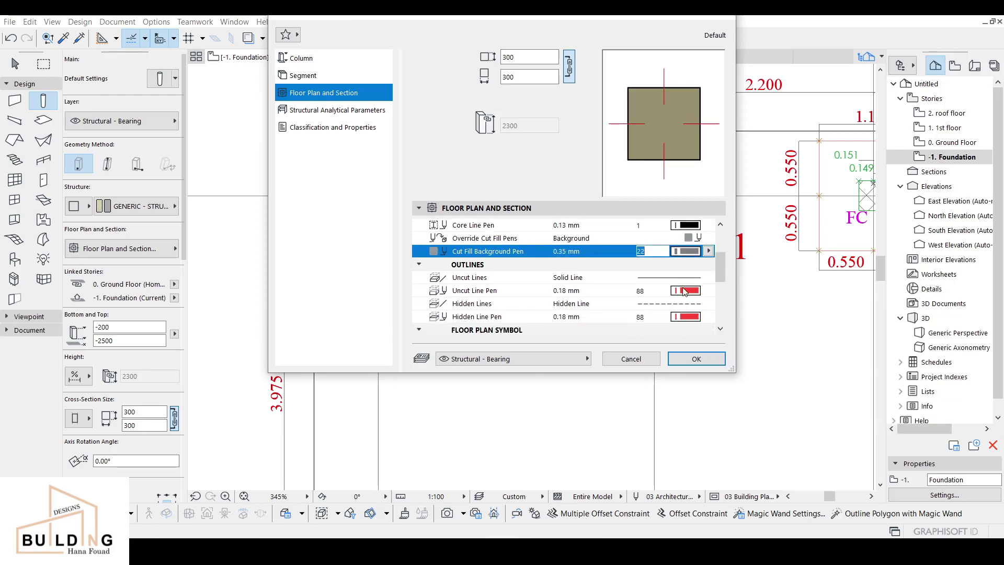
pyautogui.scroll(-2, 684, 291)
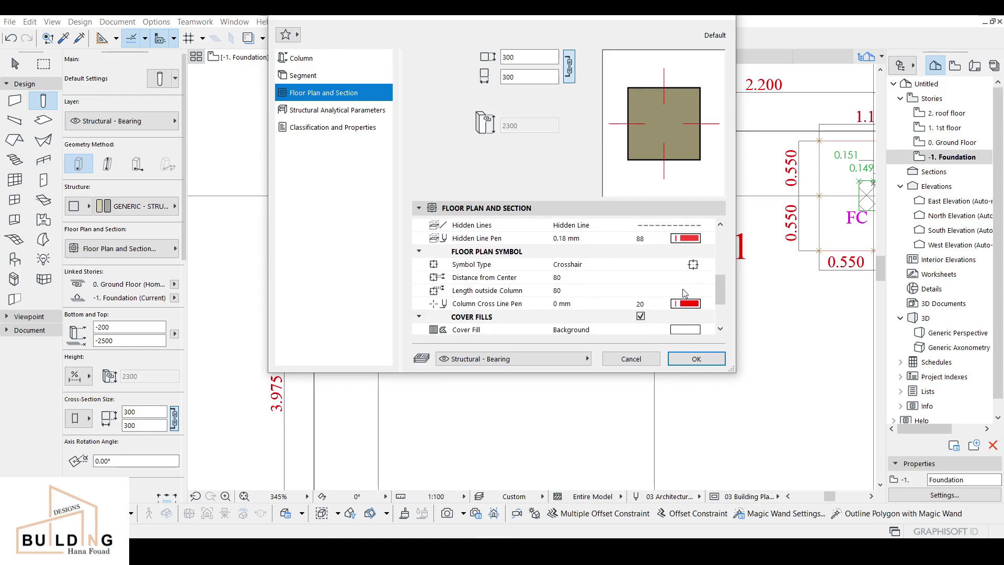
pyautogui.click(694, 267)
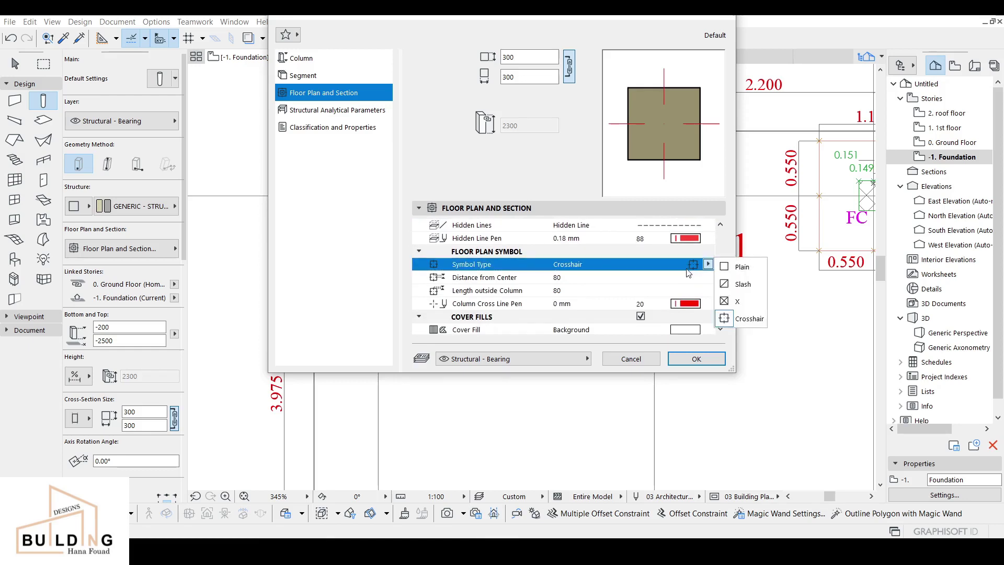
pyautogui.click(724, 303)
# Step: Set the column's uncut line pen and hidden line pen to black pen 1 (0.13 mm) and accept the settings
pyautogui.scroll(2, 689, 279)
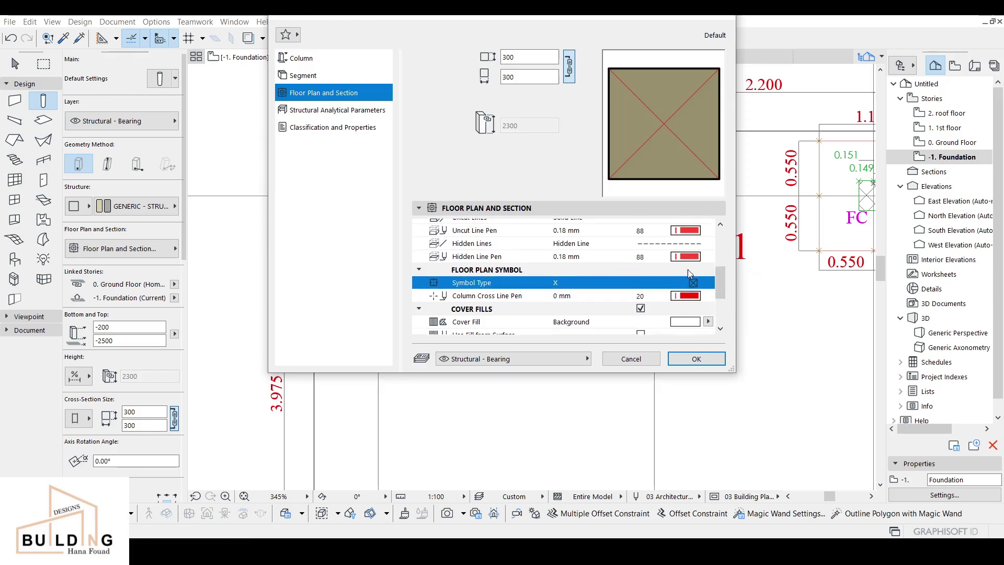
pyautogui.click(709, 251)
pyautogui.click(724, 252)
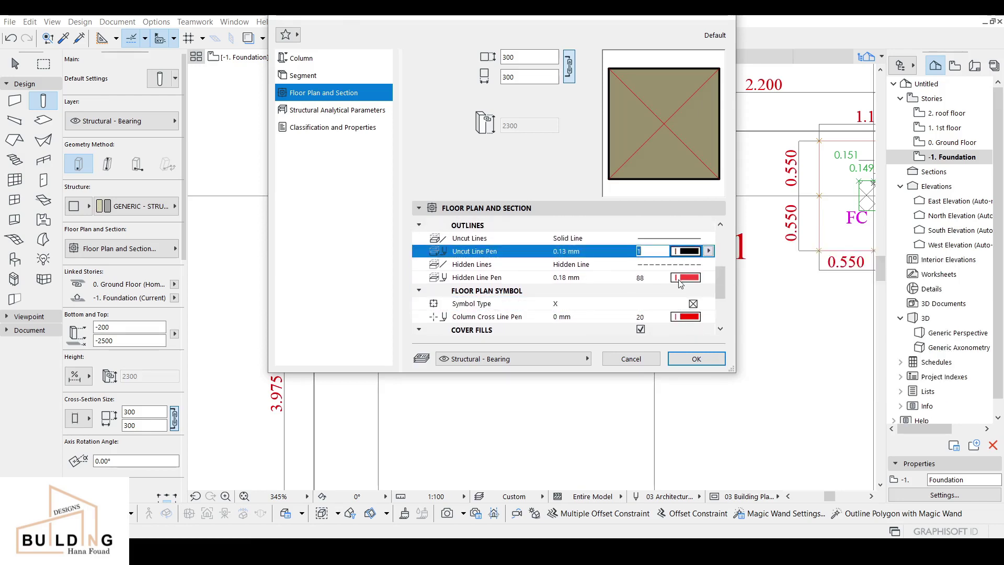
pyautogui.click(709, 277)
pyautogui.click(724, 277)
pyautogui.scroll(-2, 677, 310)
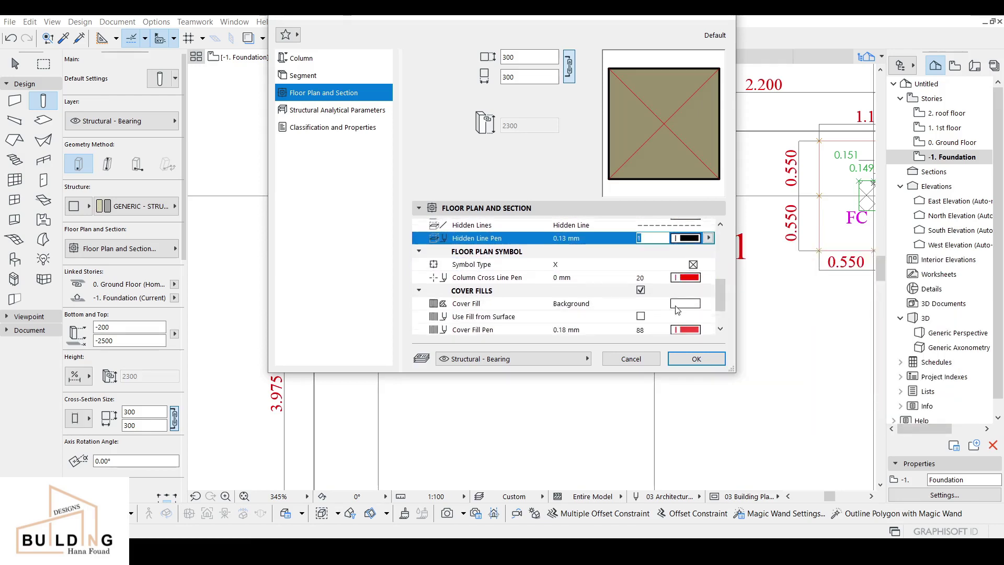
pyautogui.click(699, 359)
# Step: Place a 300 x 300 mm column at the grid intersection inside the FC outline of the X03/Y01 footing
pyautogui.scroll(3, 366, 196)
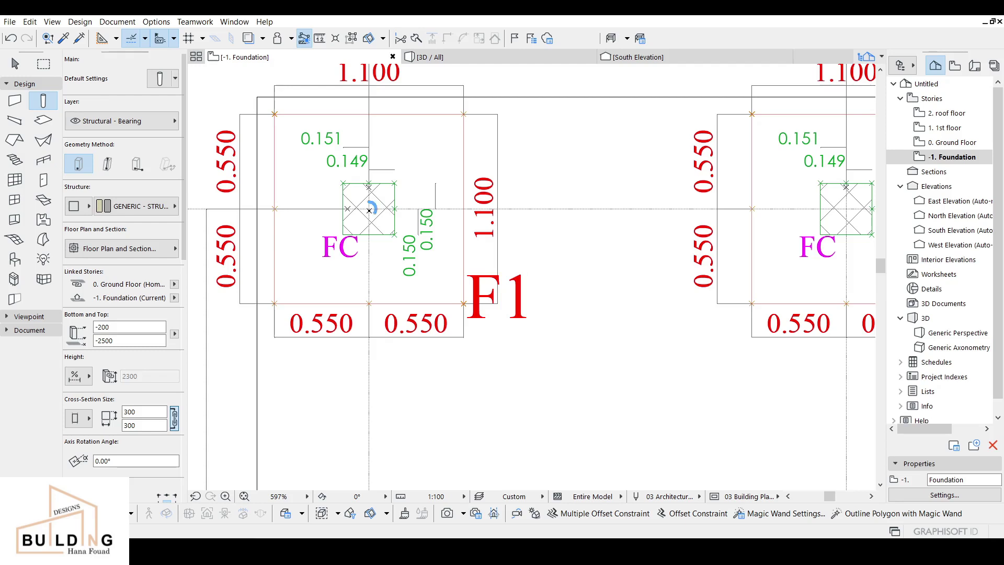
pyautogui.click(369, 208)
pyautogui.press('Escape')
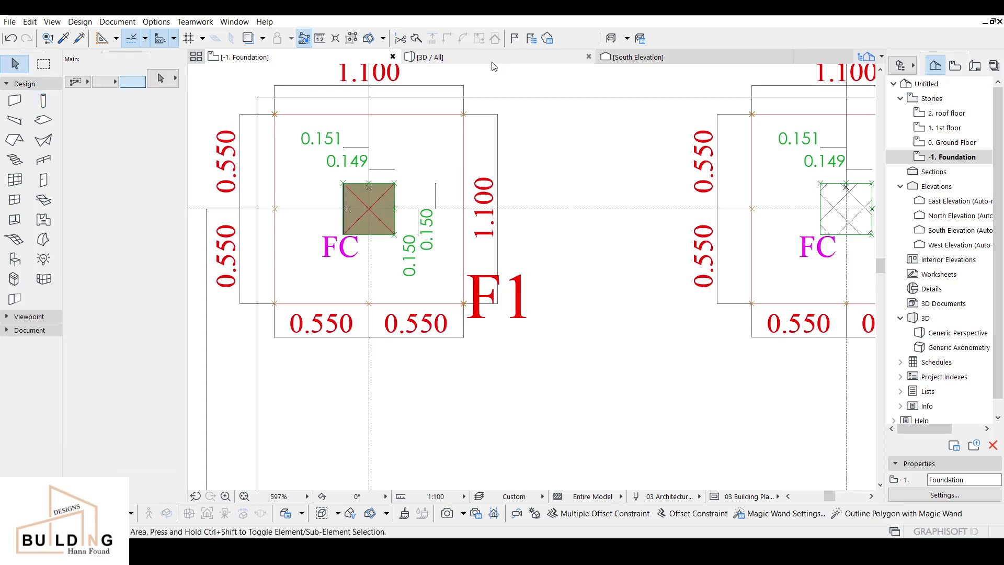
# Step: Move the column so its upper-left corner snaps to the corner of the FC outline, and deselect it
pyautogui.scroll(8, 335, 209)
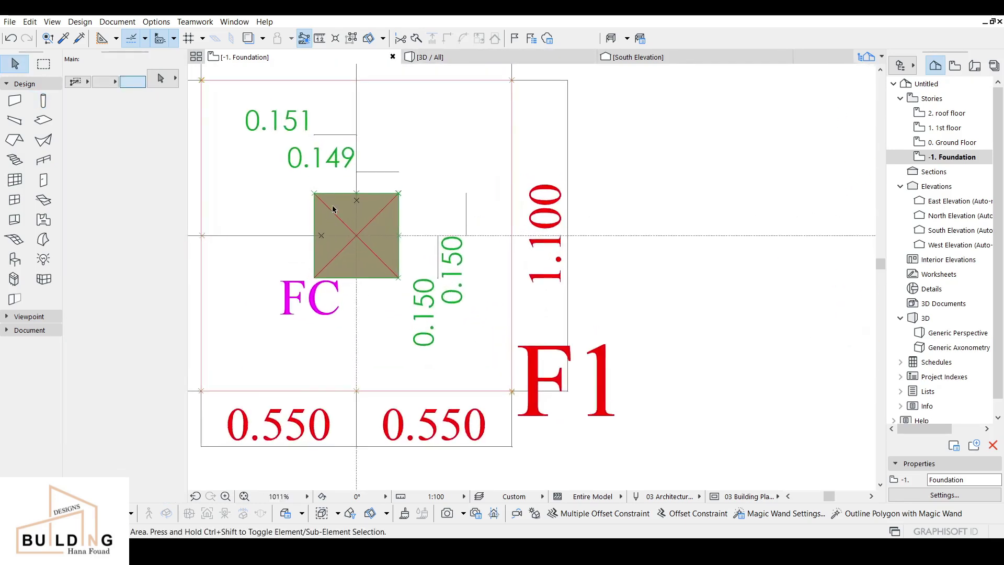
pyautogui.click(337, 210)
pyautogui.scroll(6, 272, 162)
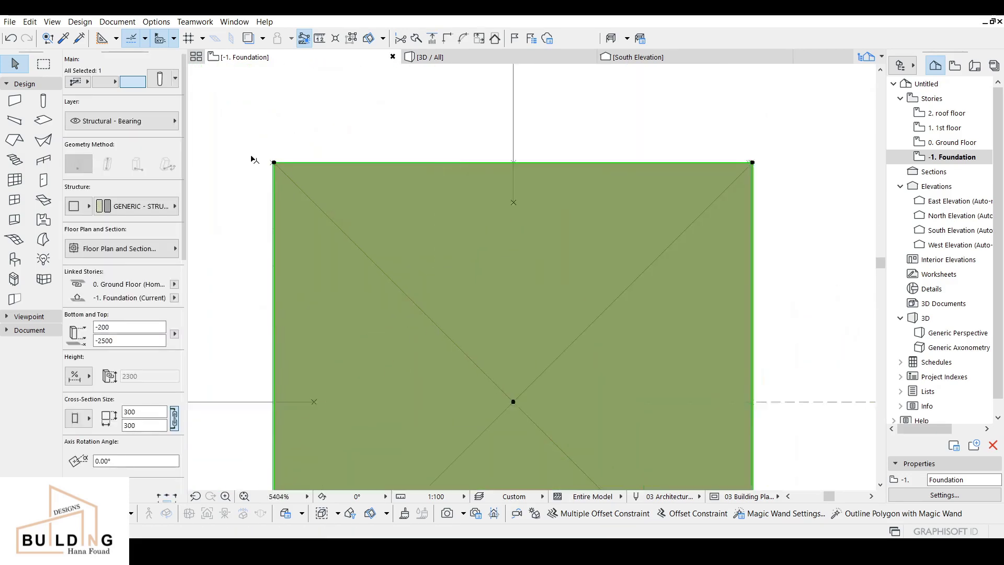
pyautogui.moveTo(276, 160)
pyautogui.mouseDown()
pyautogui.moveTo(272, 174)
pyautogui.moveTo(282, 164)
pyautogui.mouseUp()
pyautogui.click(281, 164)
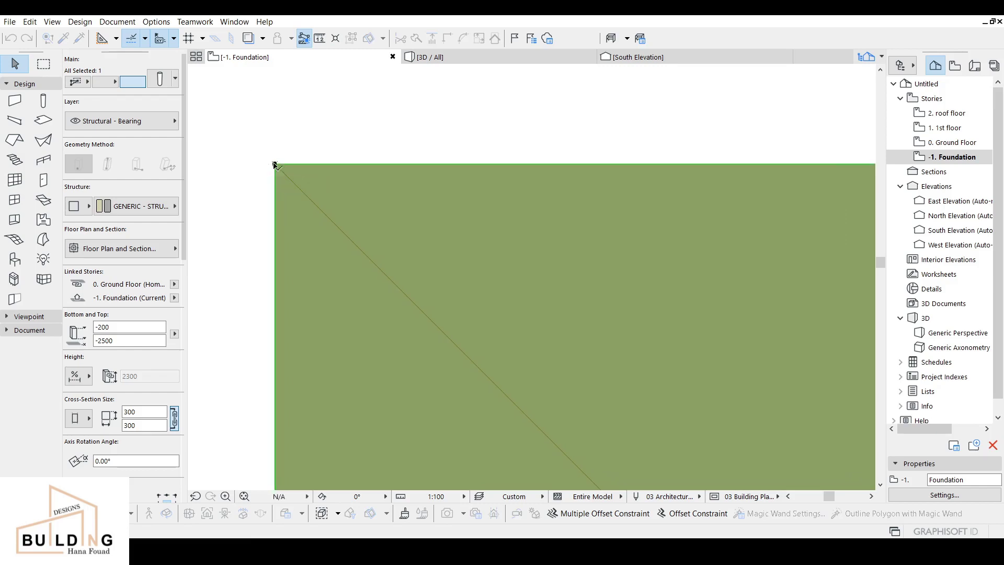
pyautogui.scroll(-2, 291, 219)
pyautogui.scroll(-3, 291, 219)
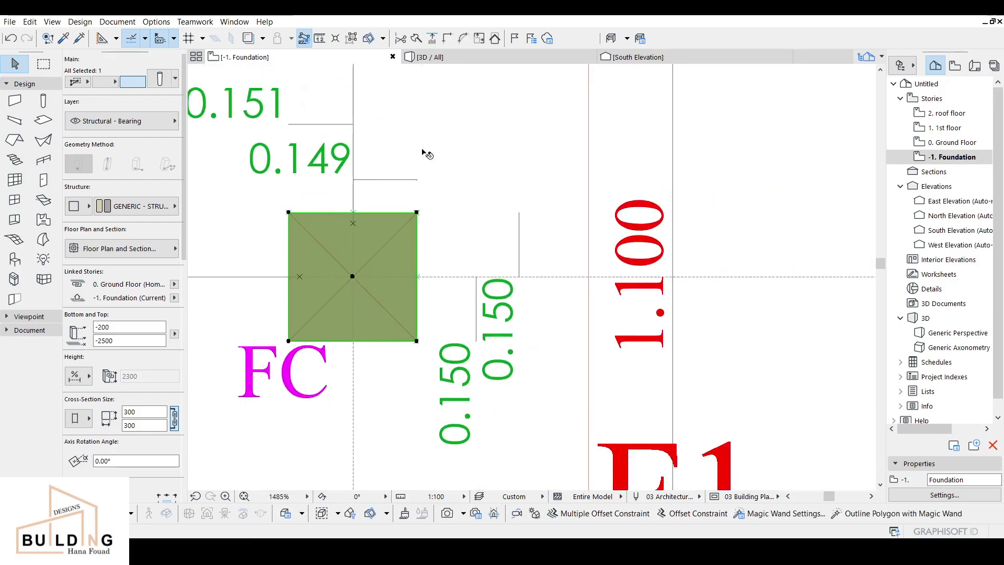
pyautogui.click(490, 97)
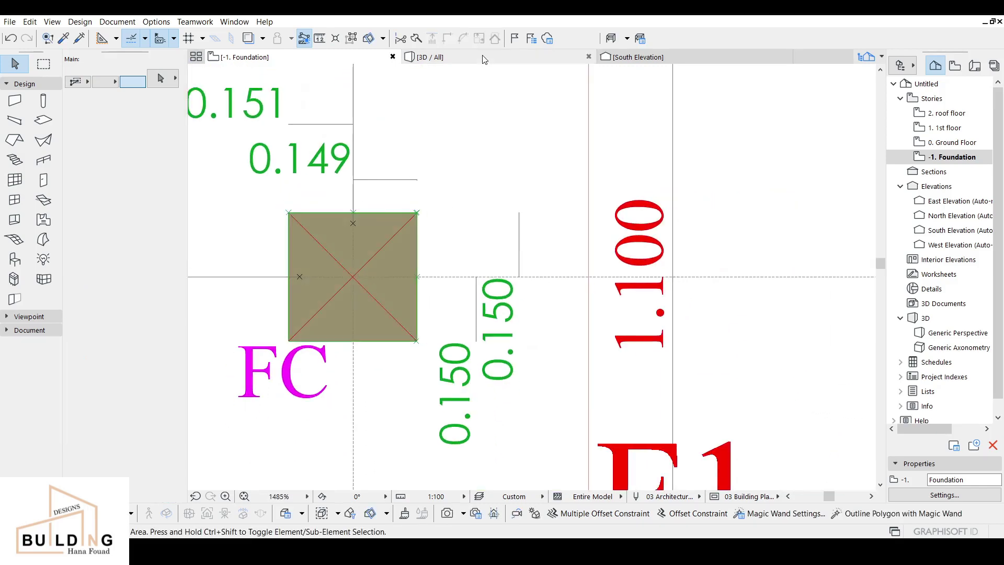
# Step: In the south elevation, move the new column up 200 mm so its top meets the 0. Ground Floor level line
pyautogui.click(629, 59)
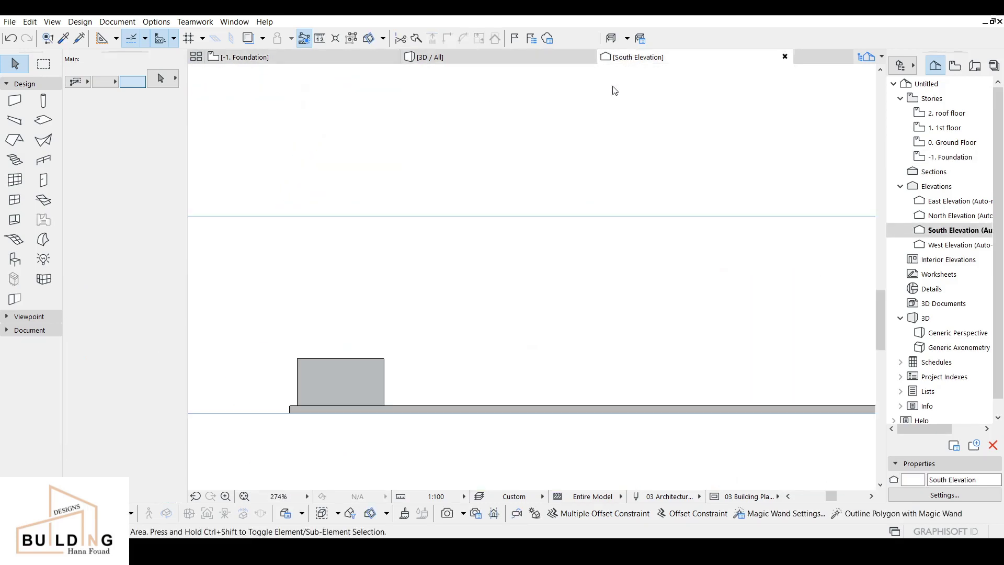
pyautogui.click(337, 332)
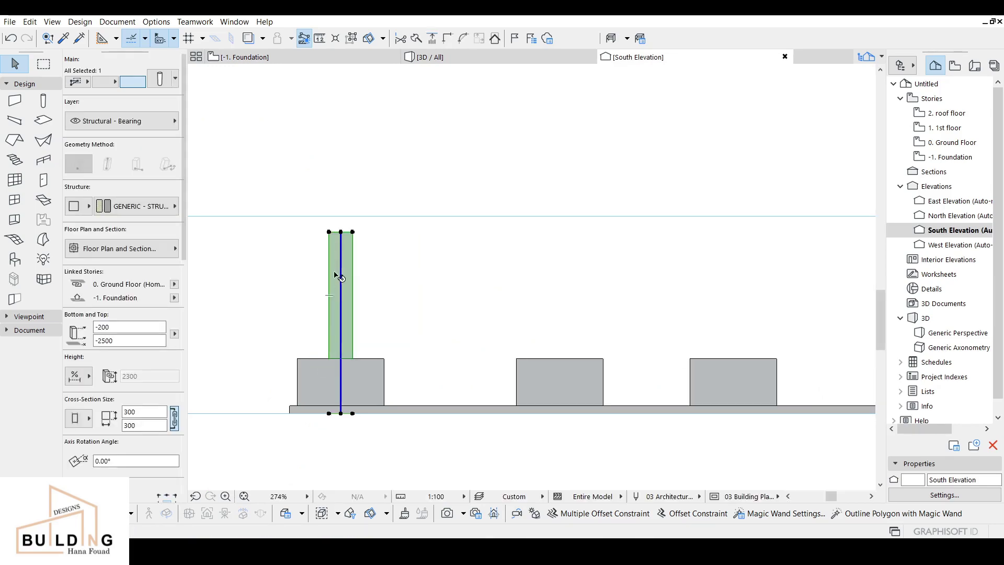
pyautogui.click(329, 232)
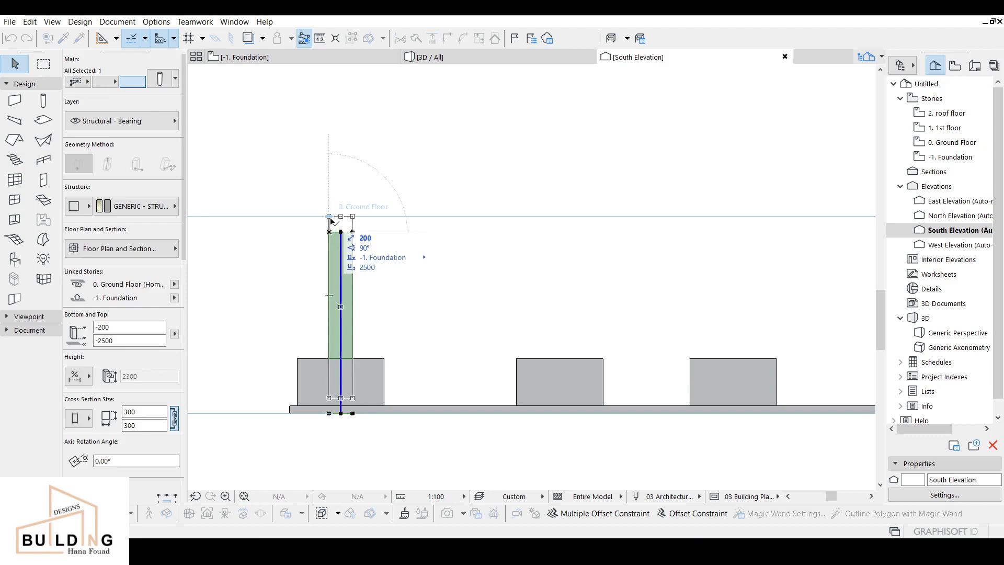
pyautogui.click(330, 216)
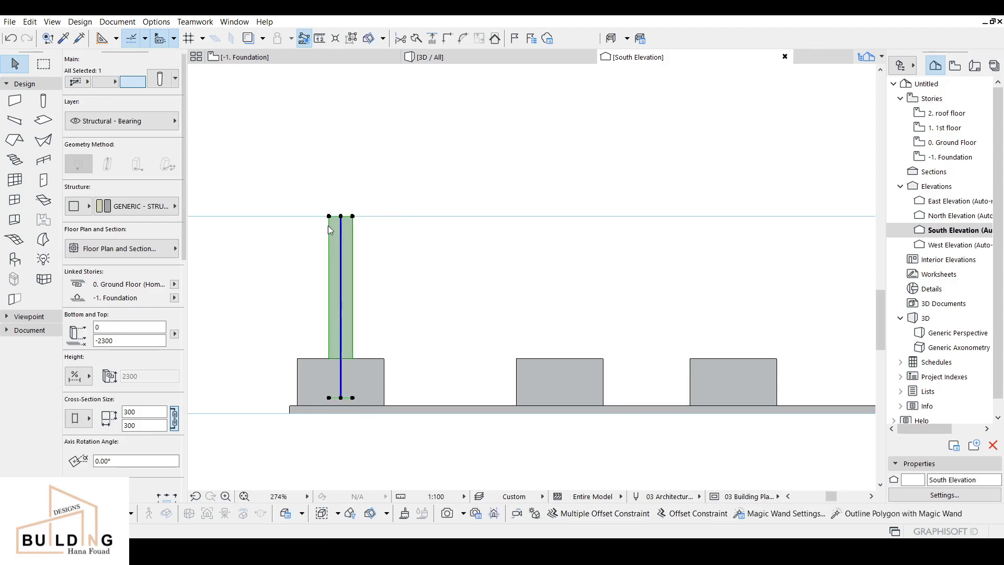
# Step: Stretch the column's bottom end up to the top of its footing, giving a height of 1800 mm, and deselect it
pyautogui.click(329, 398)
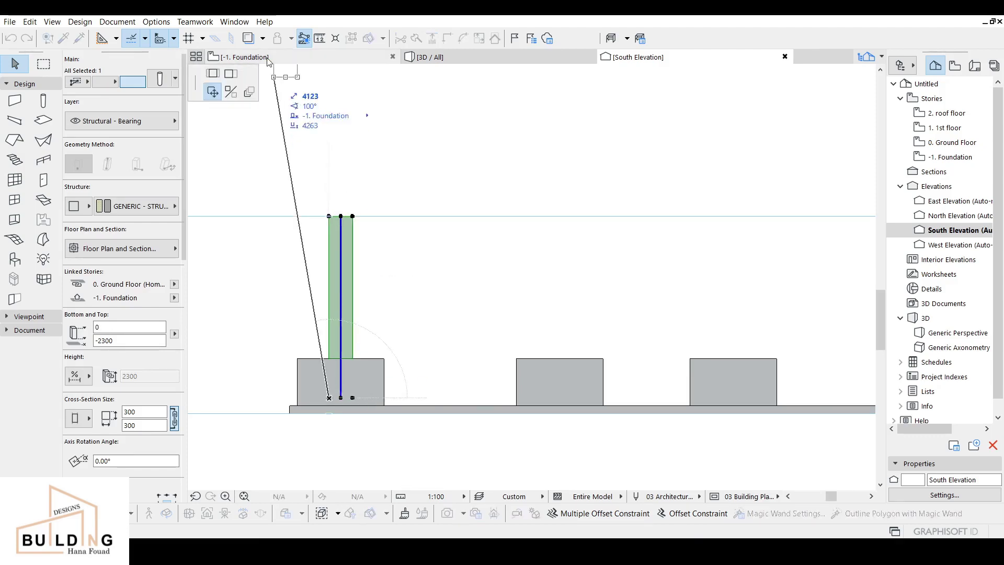
pyautogui.press('Escape')
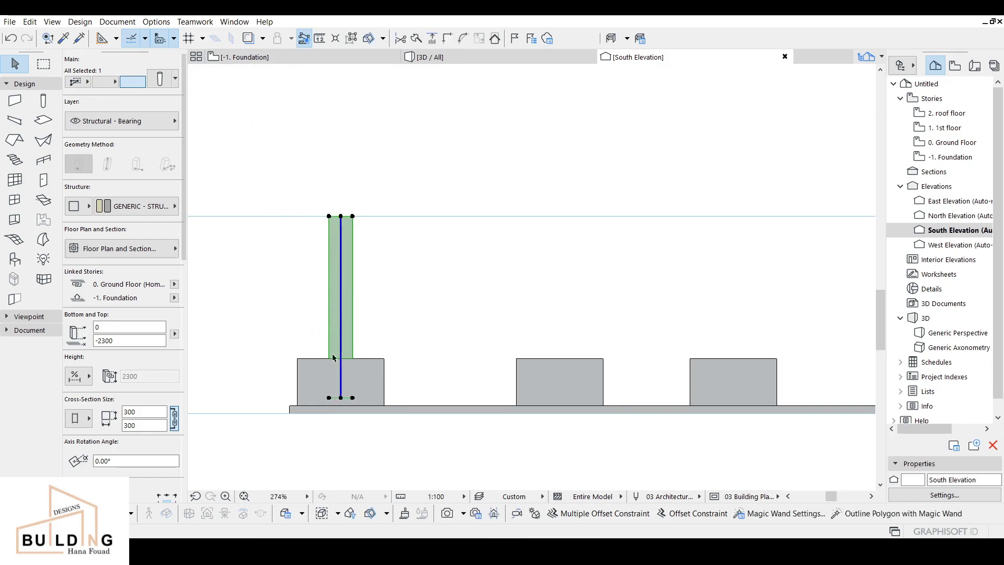
pyautogui.click(340, 398)
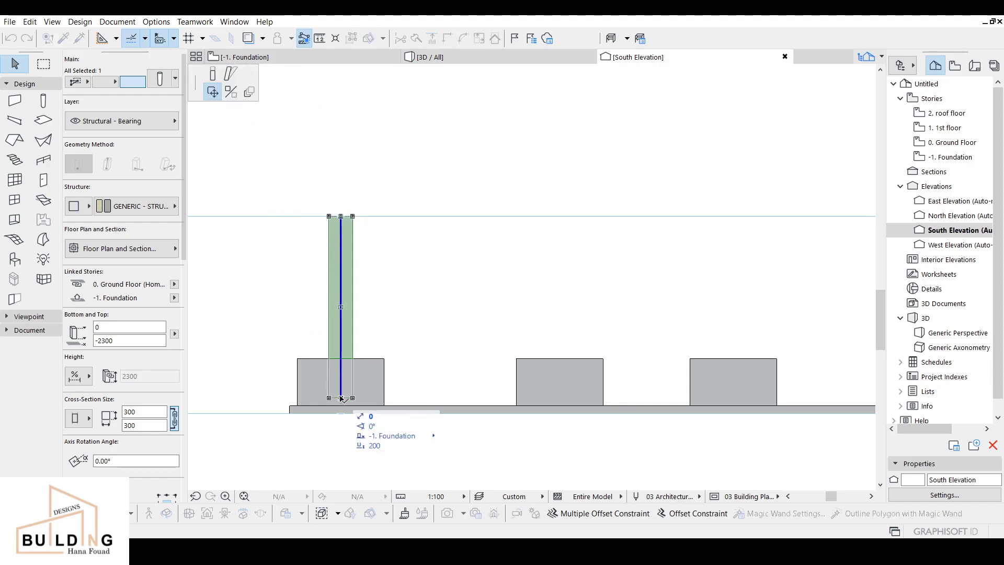
pyautogui.click(215, 75)
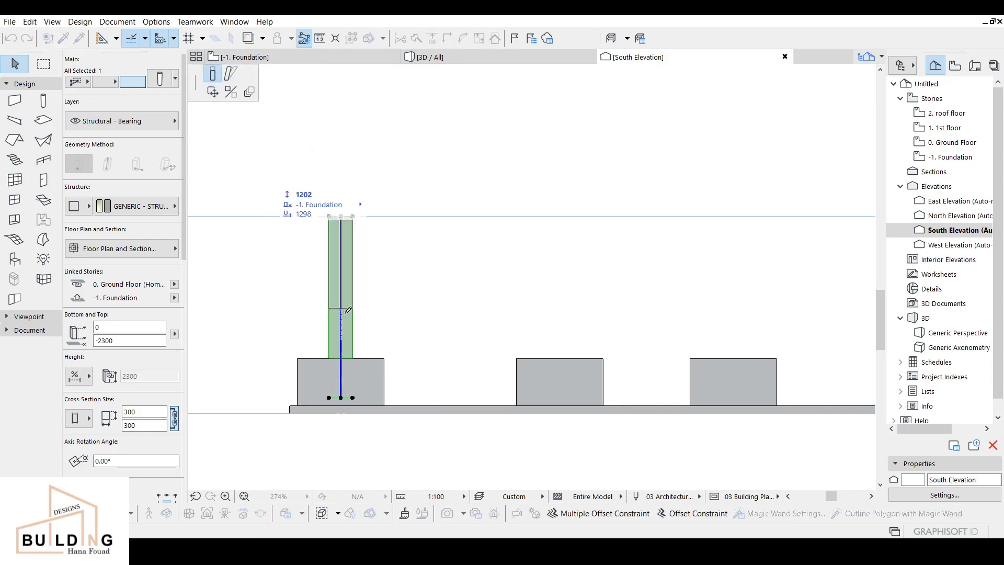
pyautogui.click(347, 356)
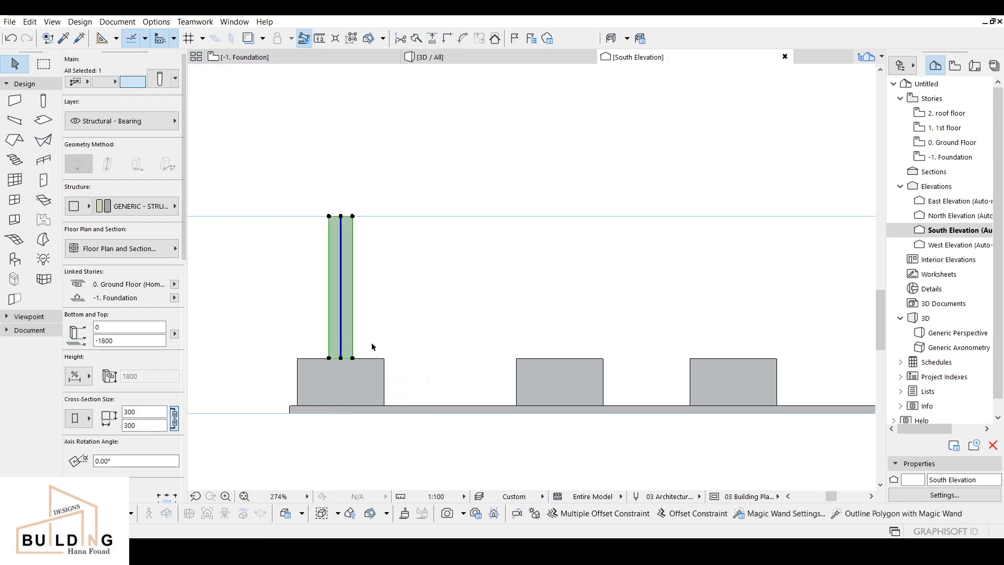
pyautogui.click(402, 288)
# Step: On the Foundation plan, use Drag Multiple Copies from the column's upper-left corner to place a copy on the FC outline at X03/Y02
pyautogui.click(374, 57)
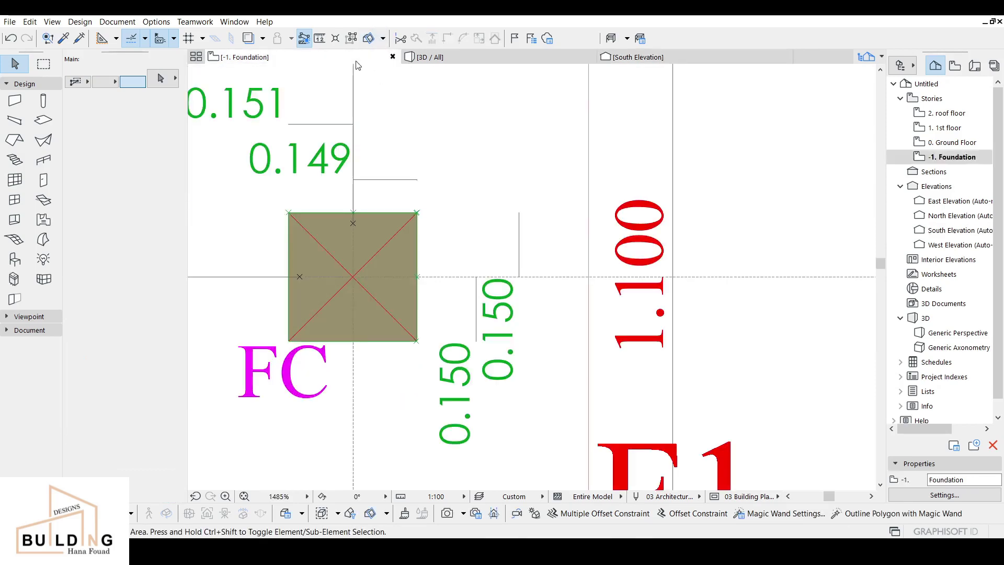
pyautogui.scroll(-5, 414, 219)
pyautogui.scroll(4, 397, 225)
pyautogui.hotkey('ctrl', 'a')
pyautogui.click(388, 233)
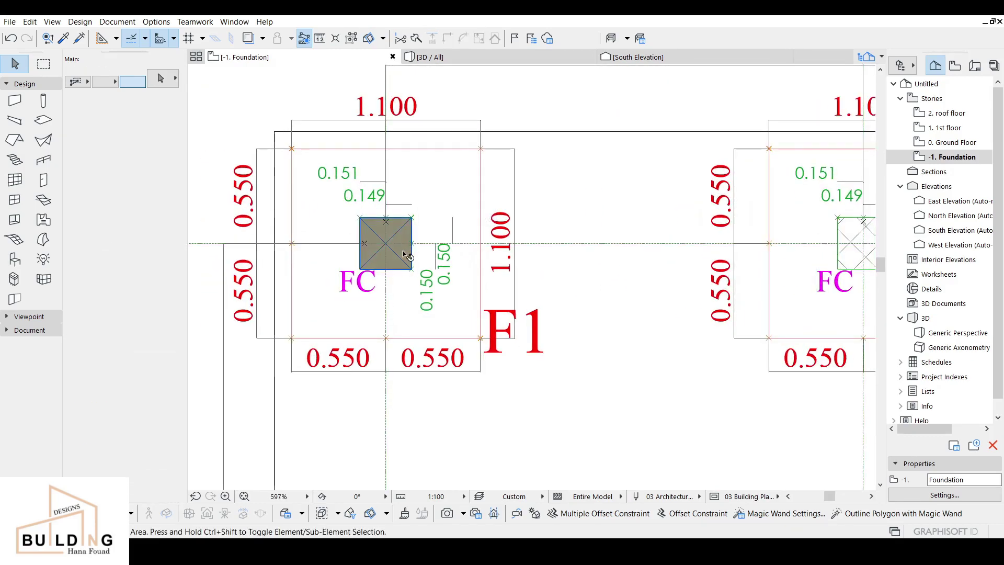
pyautogui.rightClick(385, 226)
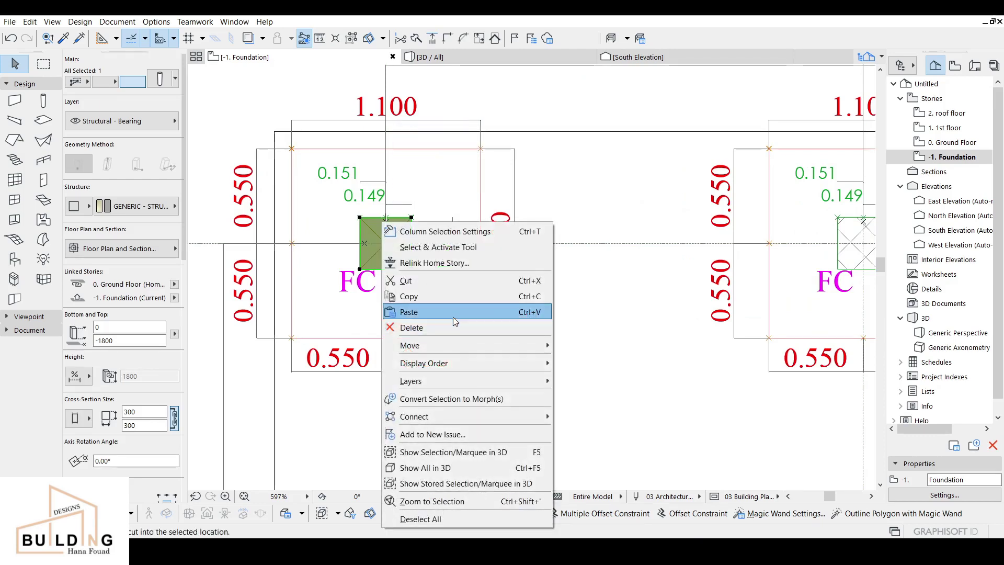
pyautogui.moveTo(497, 345)
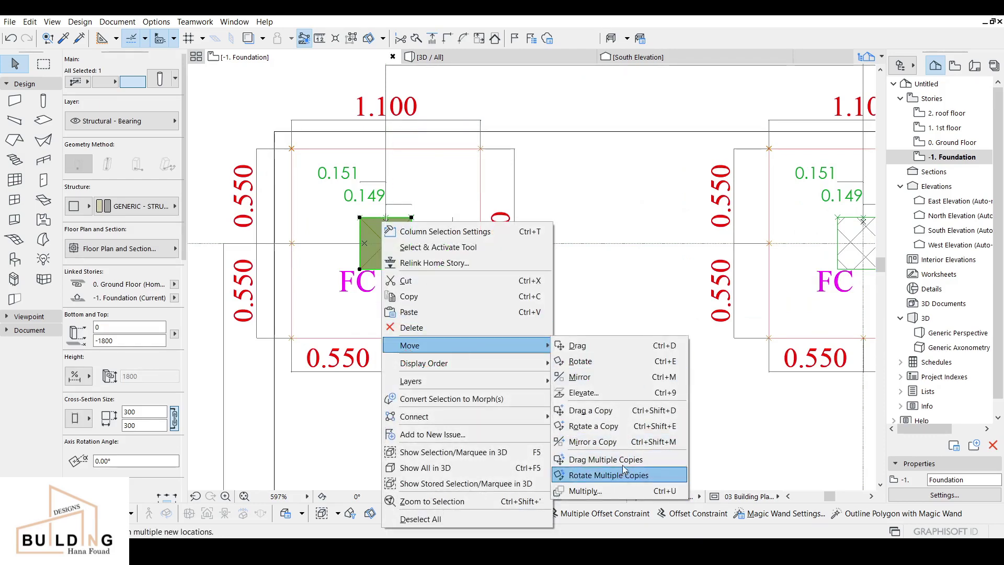
pyautogui.click(633, 459)
pyautogui.scroll(2, 363, 220)
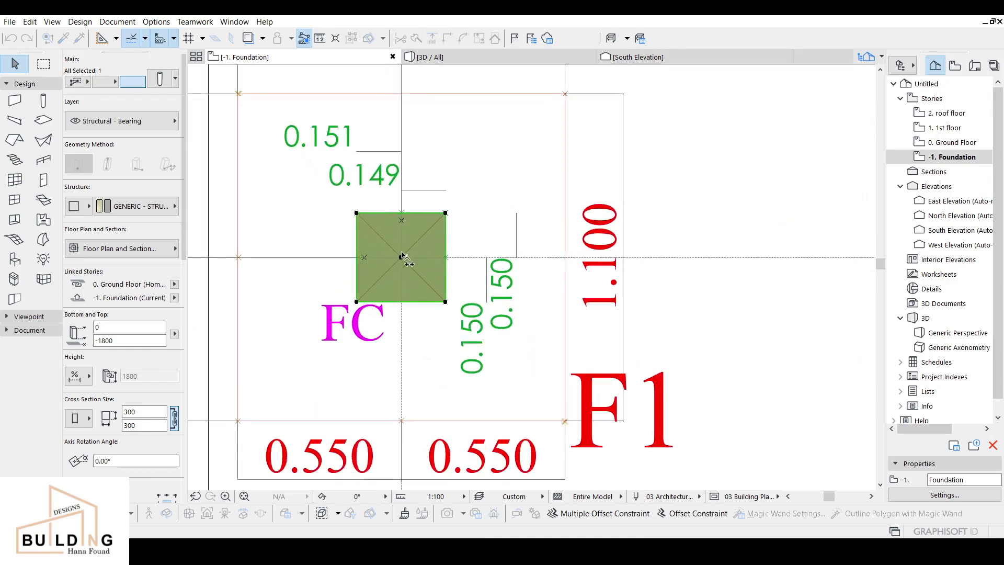
pyautogui.click(356, 213)
pyautogui.scroll(-3, 366, 215)
pyautogui.moveTo(785, 272); pyautogui.dragTo(482, 273, button='middle')
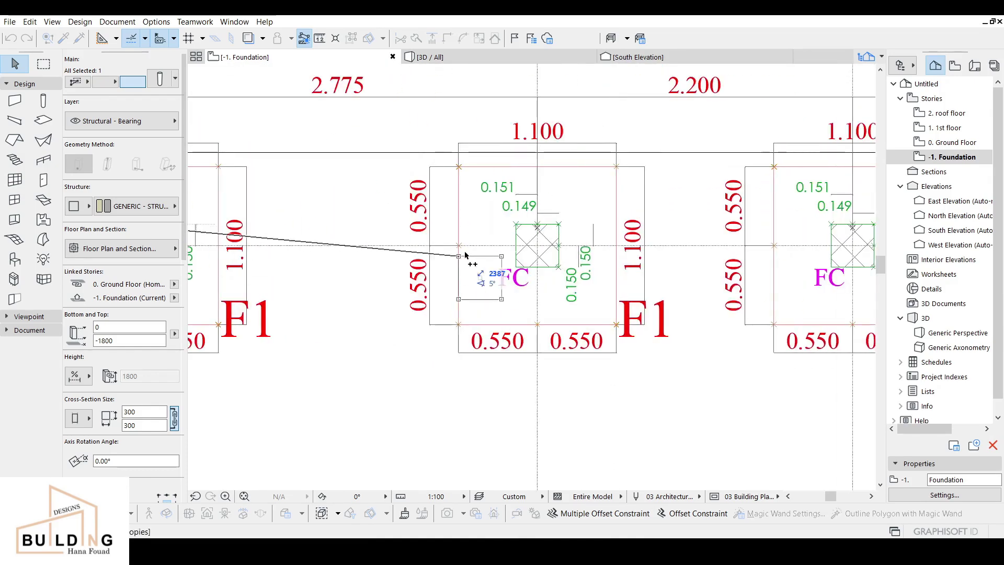
pyautogui.scroll(3, 572, 217)
pyautogui.scroll(-4, 540, 212)
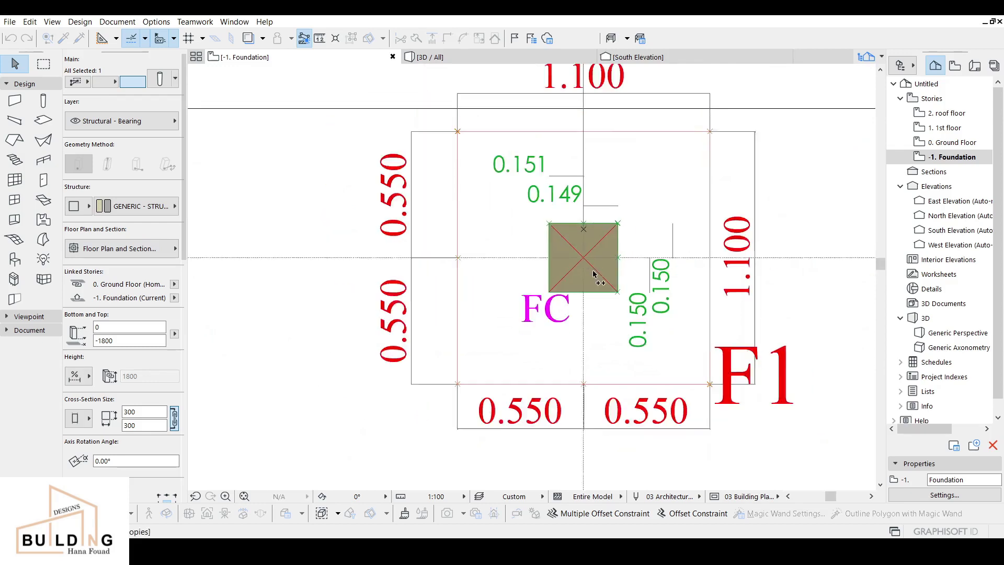
# Step: Place further column copies on the FC outlines at X03/Y03 and X03/Y04, and end the copying
pyautogui.click(574, 221)
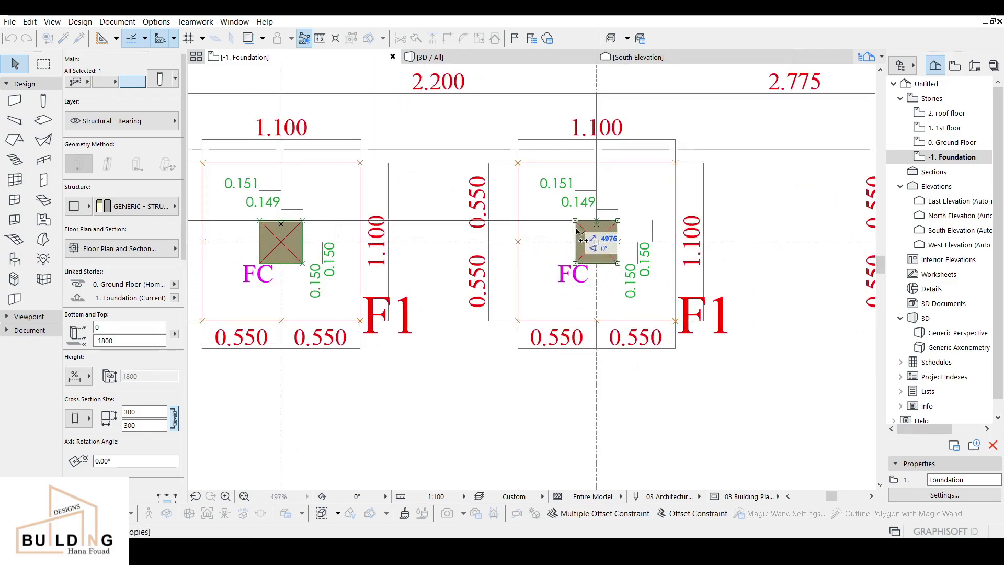
pyautogui.scroll(-3, 574, 222)
pyautogui.scroll(5, 693, 245)
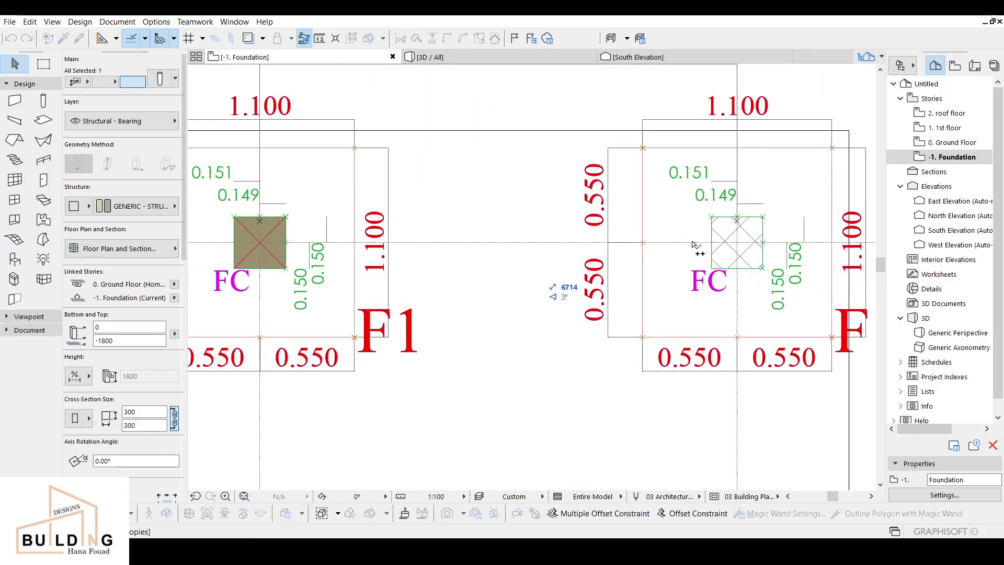
pyautogui.click(710, 218)
pyautogui.scroll(-3, 710, 219)
pyautogui.scroll(1, 635, 260)
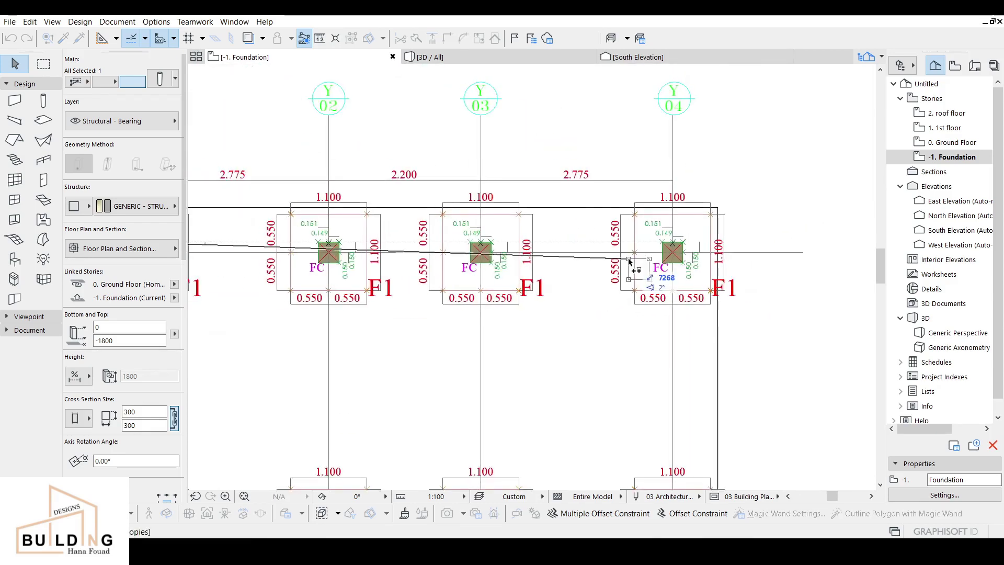
pyautogui.press('Escape')
# Step: Use Drag Multiple Copies on the four selected X03 columns to place a row on the FC outlines of axis X02
pyautogui.scroll(-3, 497, 275)
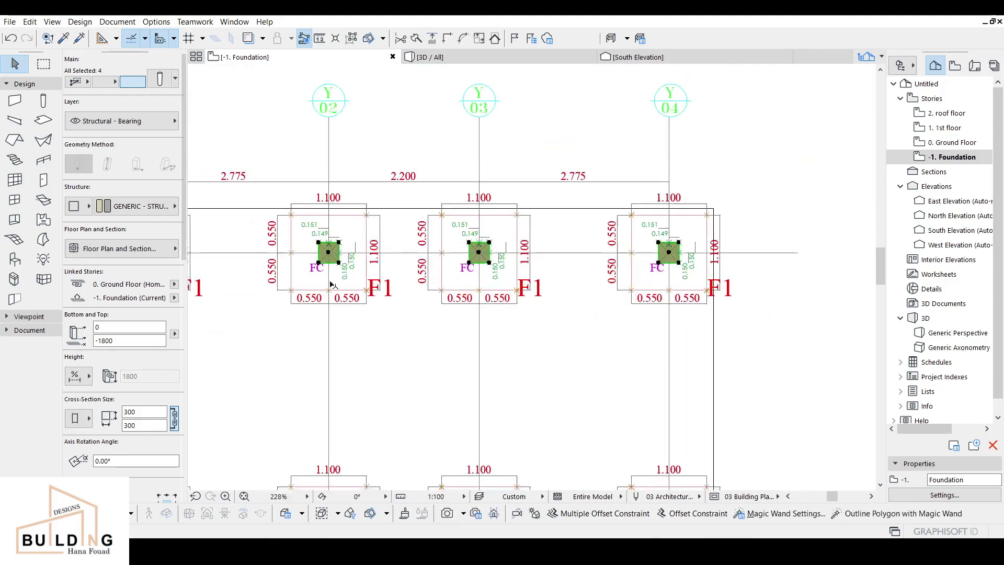
pyautogui.scroll(7, 520, 256)
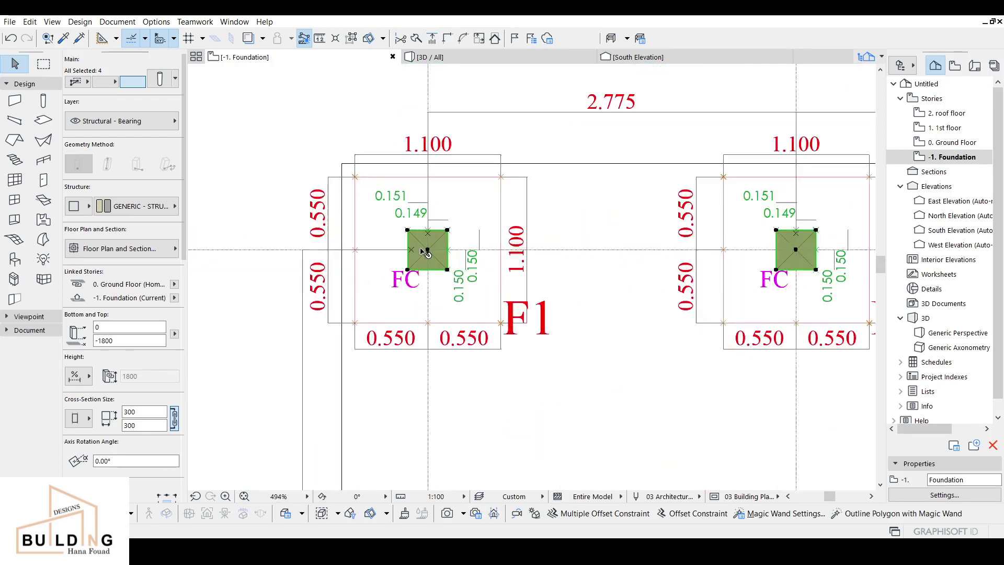
pyautogui.rightClick(414, 239)
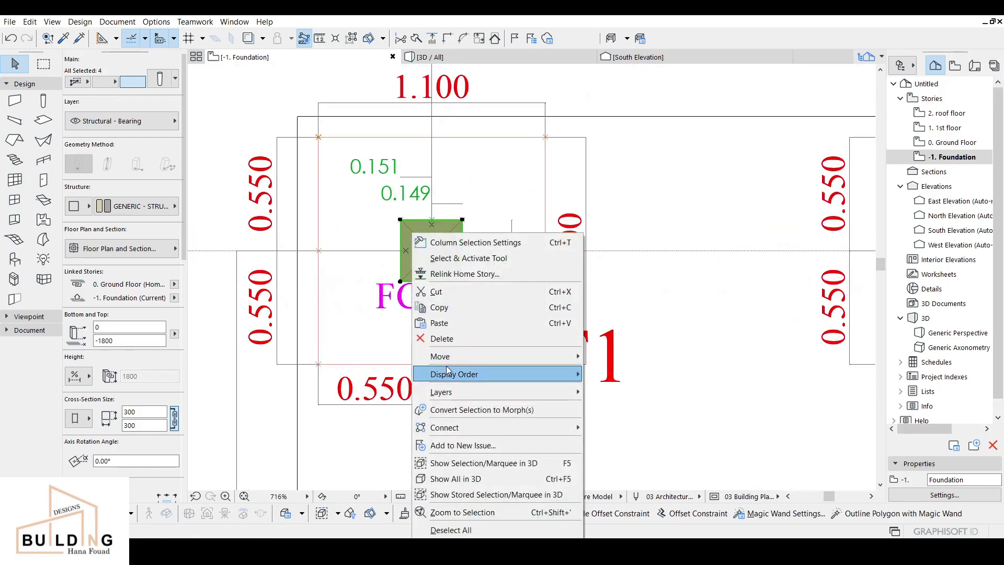
pyautogui.moveTo(460, 361)
pyautogui.click(638, 468)
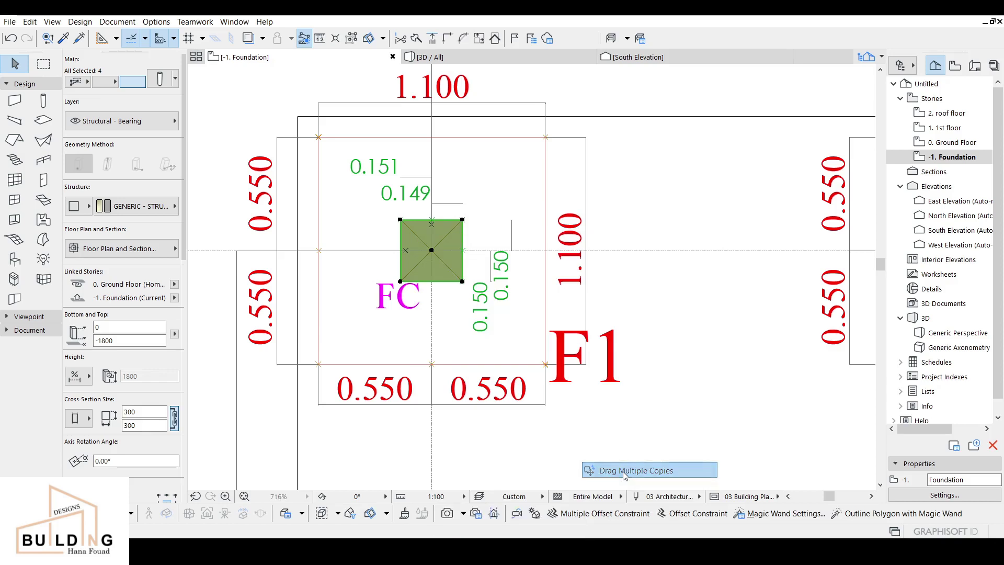
pyautogui.scroll(3, 408, 230)
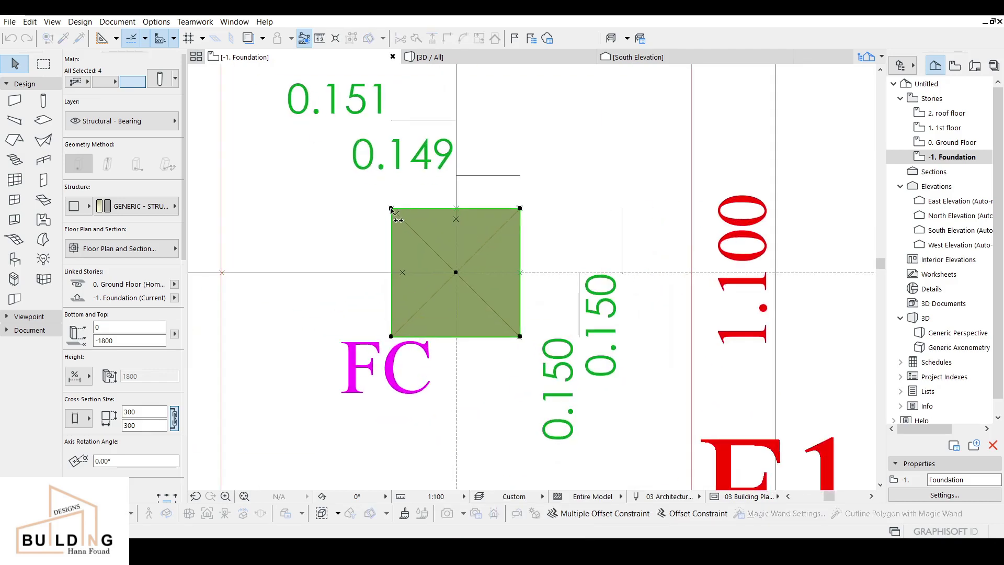
pyautogui.scroll(-6, 391, 209)
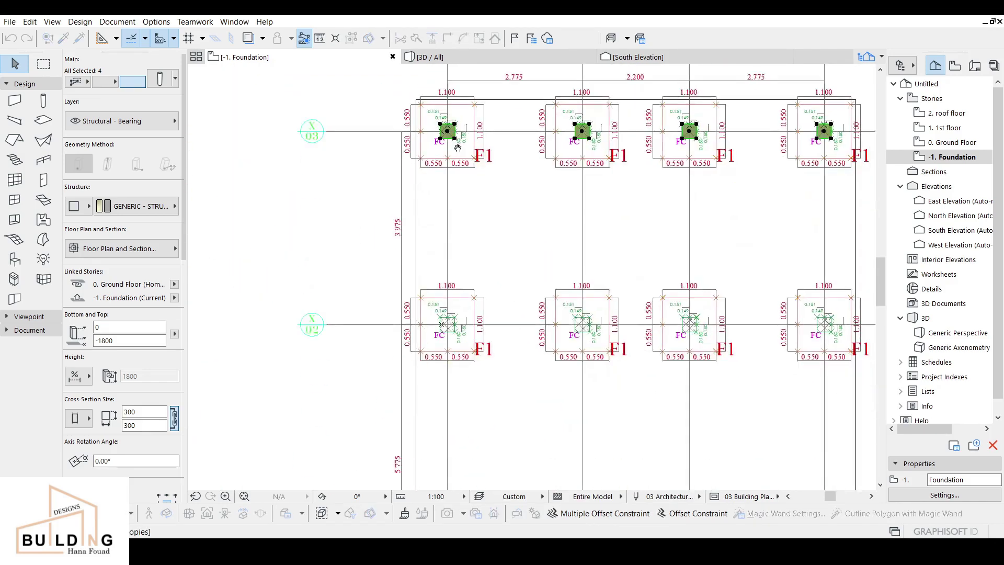
pyautogui.scroll(5, 440, 317)
pyautogui.scroll(5, 432, 280)
pyautogui.click(430, 272)
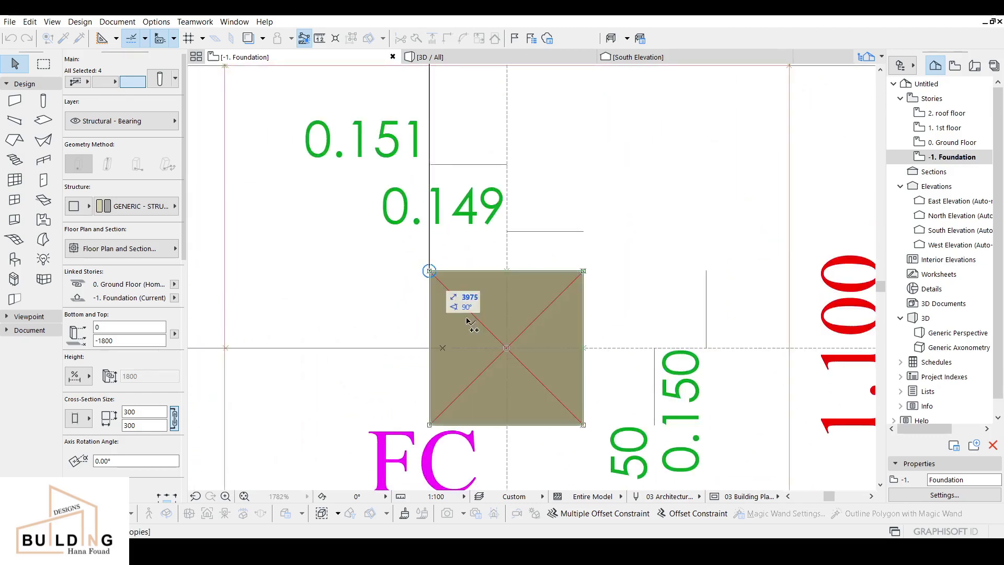
# Step: Place another copy of the four-column row on the FC outlines of axis X01, end the copying and deselect everything
pyautogui.scroll(-9, 476, 347)
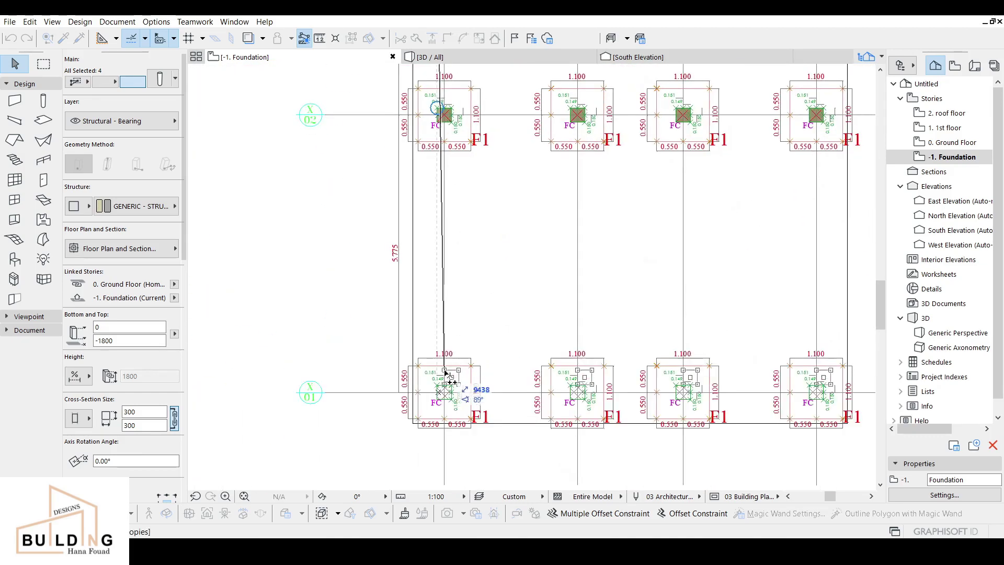
pyautogui.scroll(5, 442, 381)
pyautogui.scroll(2, 436, 376)
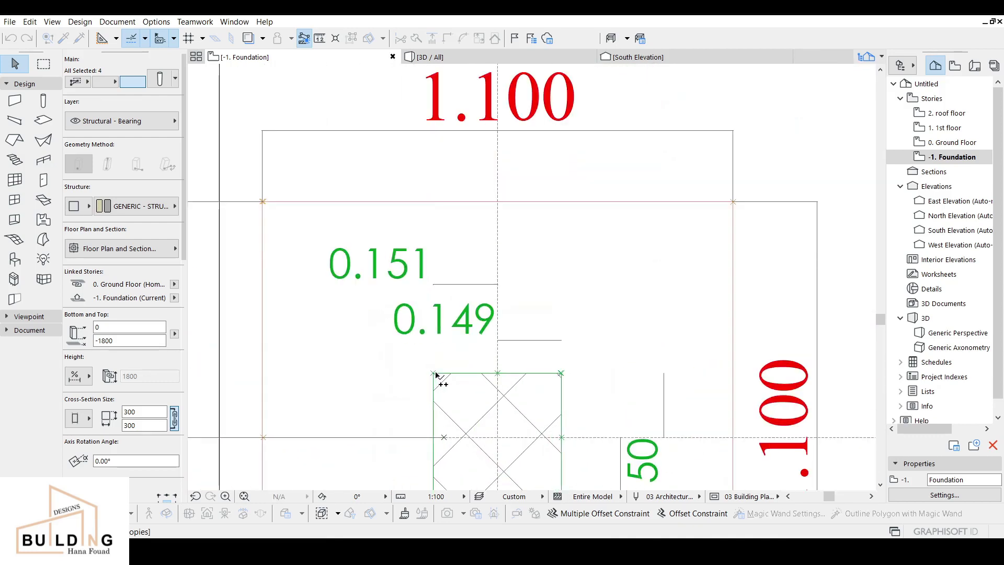
pyautogui.click(435, 374)
pyautogui.press('Escape')
pyautogui.press('Escape')
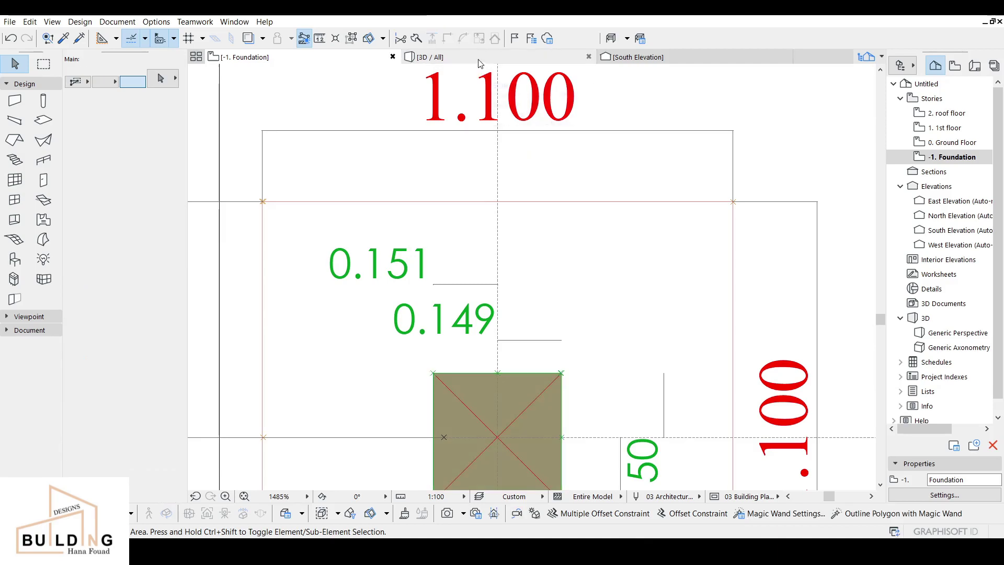
# Step: Examine the footings and columns in the 3D view and against the story levels in the south elevation
pyautogui.click(478, 61)
pyautogui.keyDown('shift'); pyautogui.moveTo(549, 313); pyautogui.dragTo(553, 334, button='middle'); pyautogui.keyUp('shift')
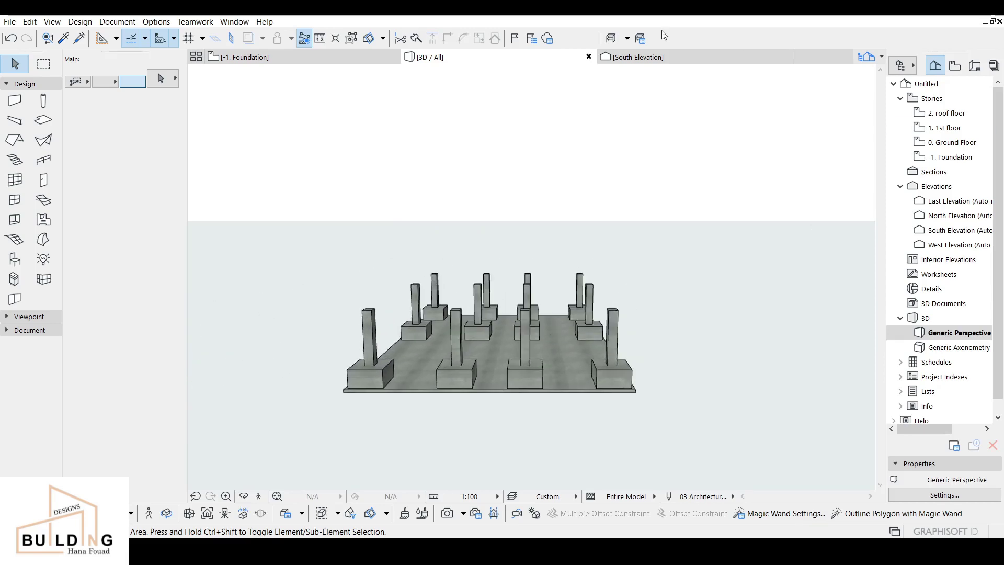
pyautogui.click(637, 57)
pyautogui.scroll(-5, 580, 157)
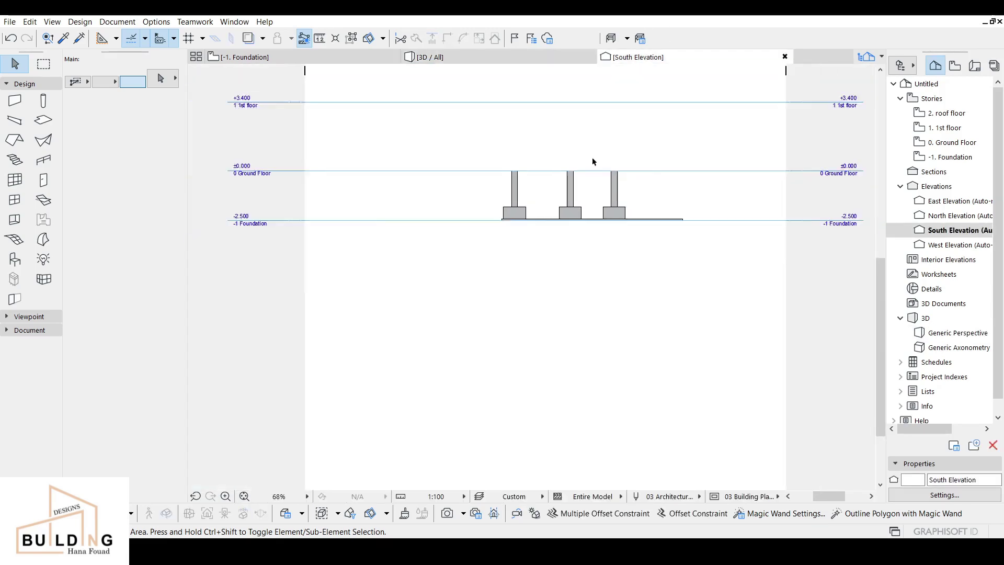
pyautogui.scroll(2, 779, 272)
pyautogui.scroll(1, 777, 284)
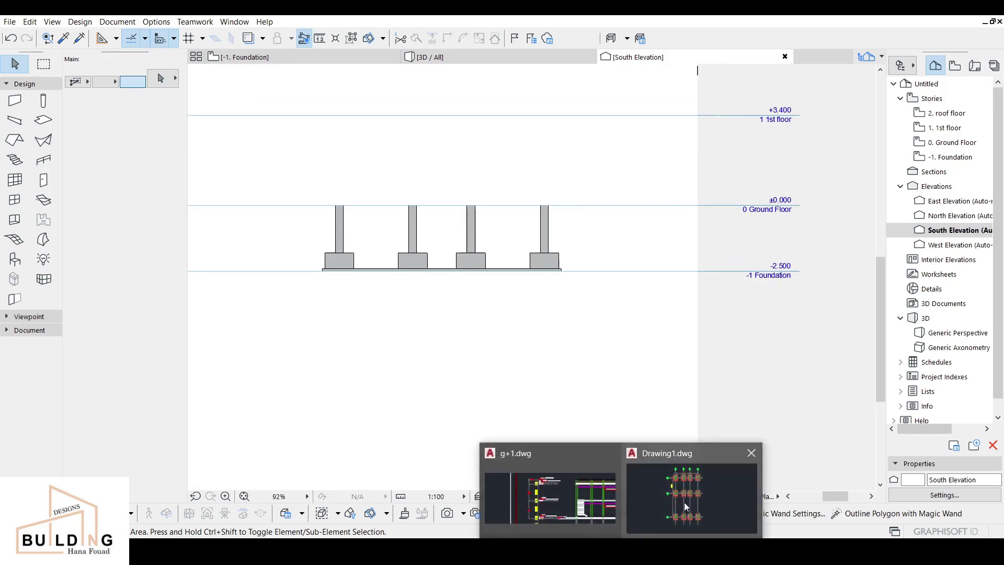
# Step: Switch to AutoCAD and examine the floor levels and heights beside Cross Section-A in the g+1 drawing
pyautogui.click(691, 499)
pyautogui.scroll(-1, 459, 276)
pyautogui.scroll(1, 350, 404)
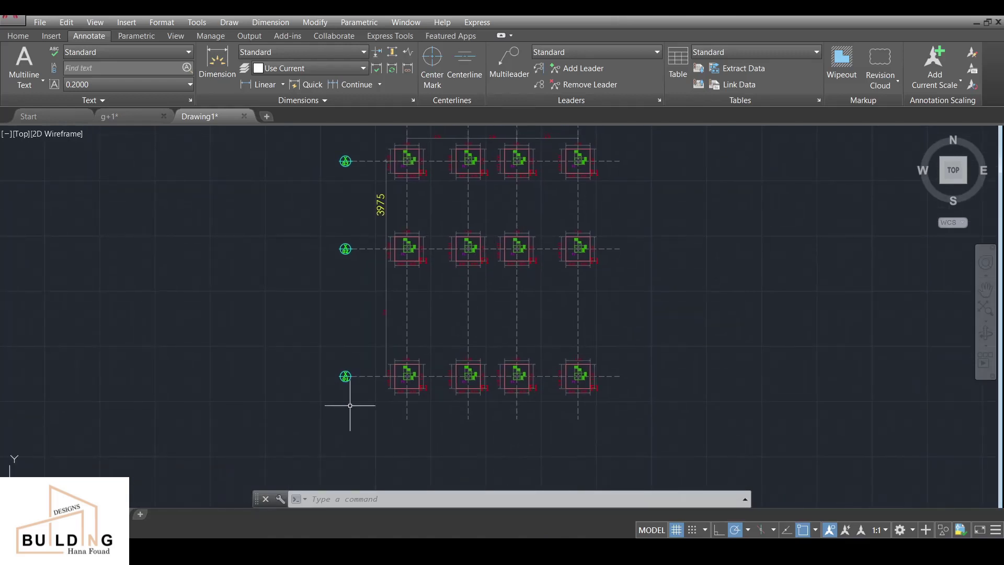
pyautogui.scroll(2, 350, 403)
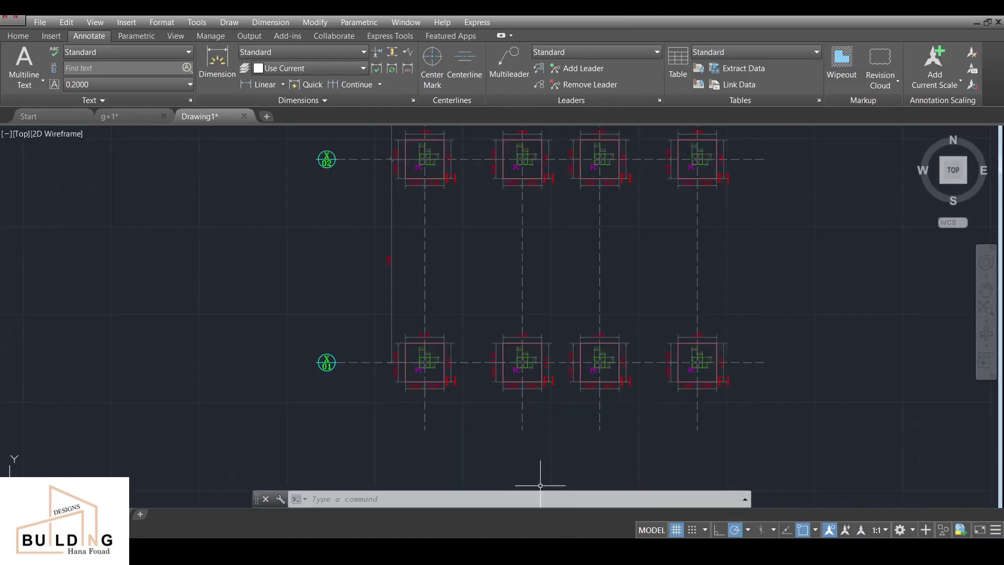
pyautogui.click(133, 116)
pyautogui.scroll(-2, 369, 247)
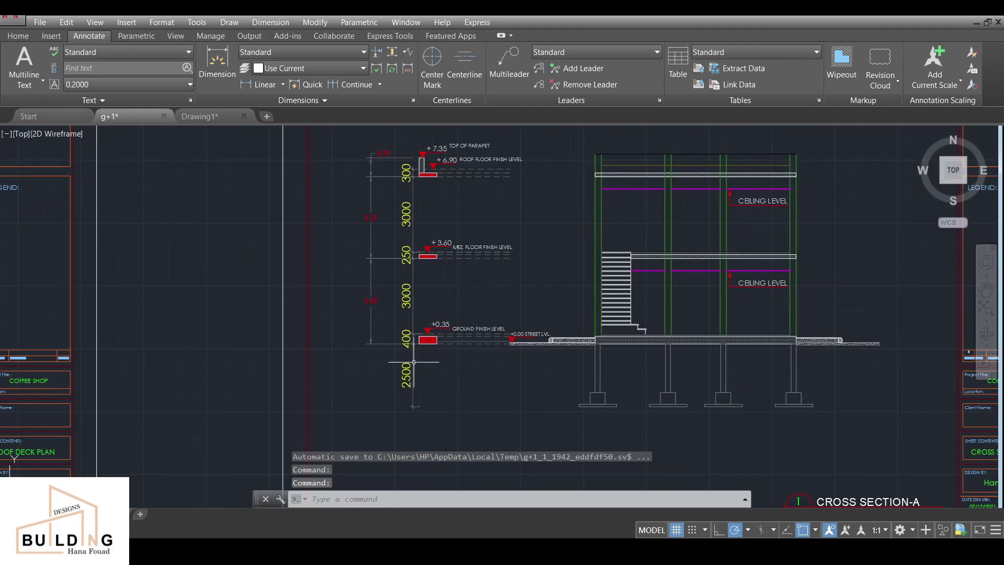
pyautogui.scroll(2, 413, 361)
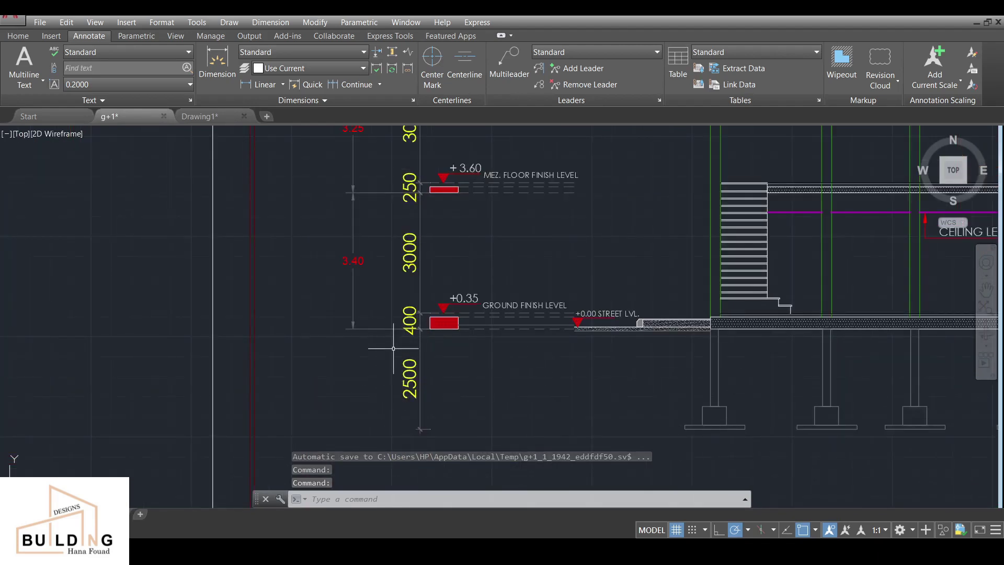
pyautogui.moveTo(444, 306); pyautogui.dragTo(440, 330, button='middle')
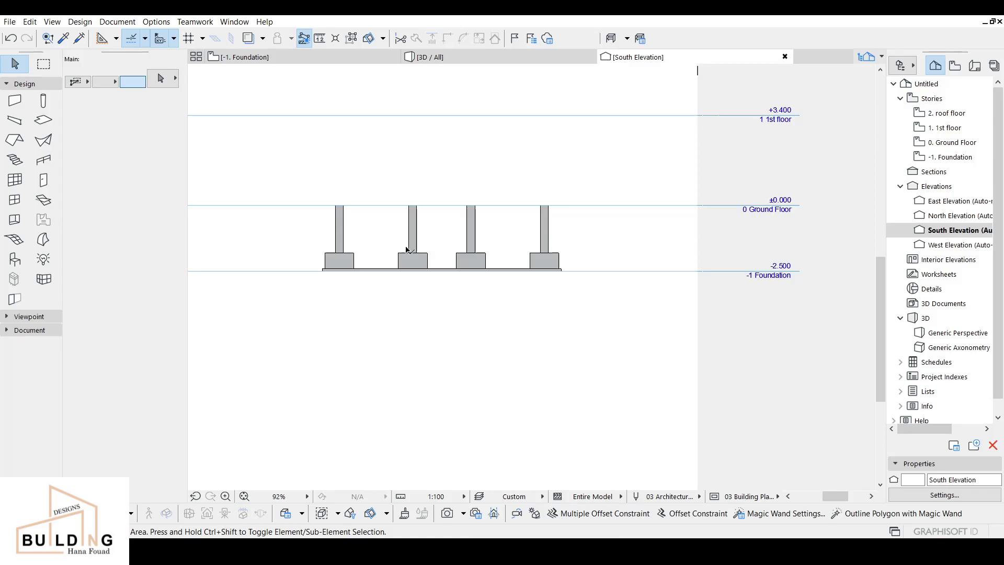
# Step: Return to ARCHICAD, check the story levels above the columns in the south elevation, and show the model in 3D
pyautogui.scroll(2, 401, 179)
pyautogui.moveTo(401, 179); pyautogui.dragTo(424, 240, button='middle')
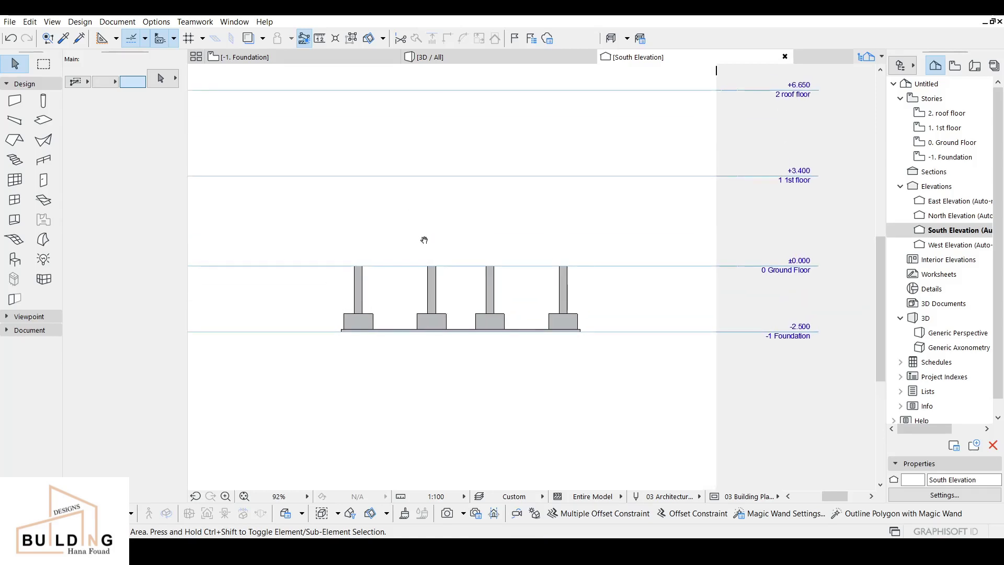
pyautogui.click(439, 59)
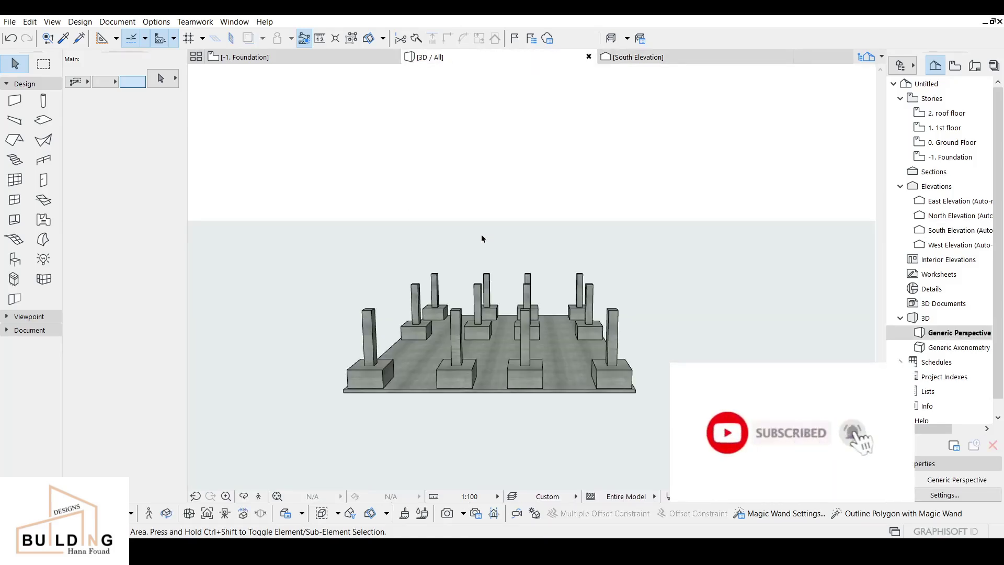